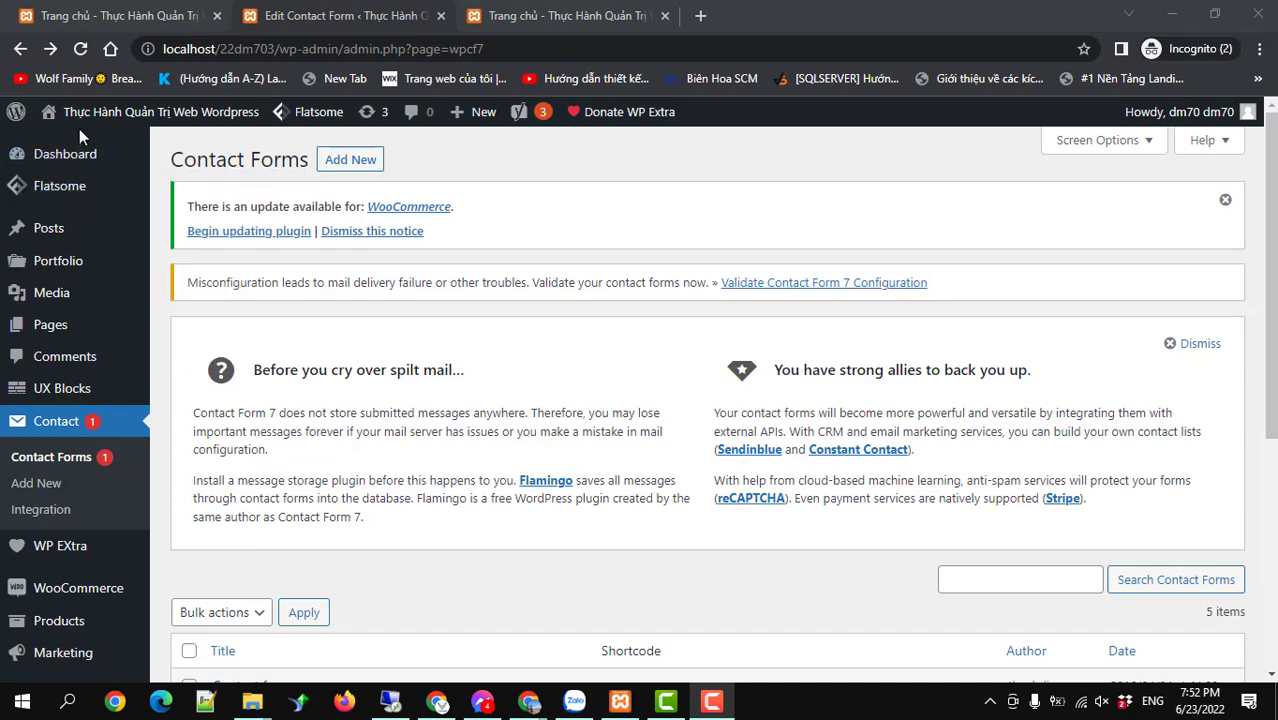
# Open the site's front end in a new tab, closing the Contact Forms admin tab.
pyautogui.moveTo(82, 124)
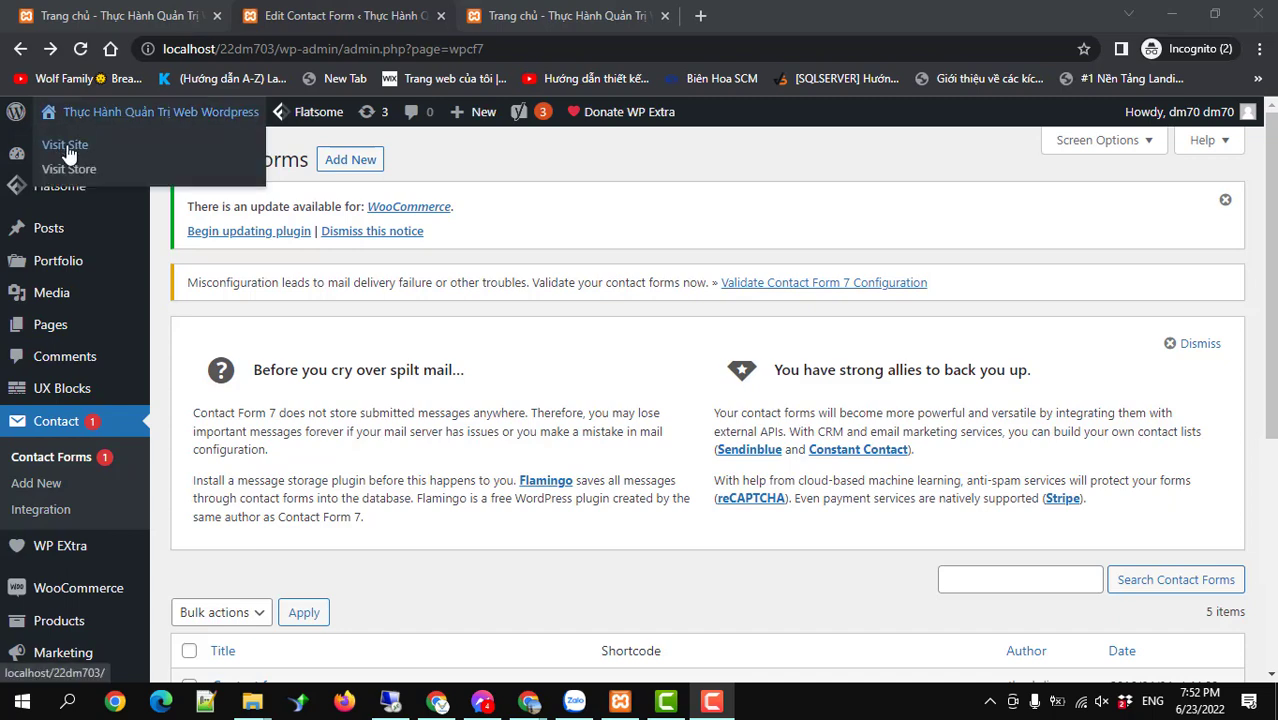
pyautogui.rightClick(68, 150)
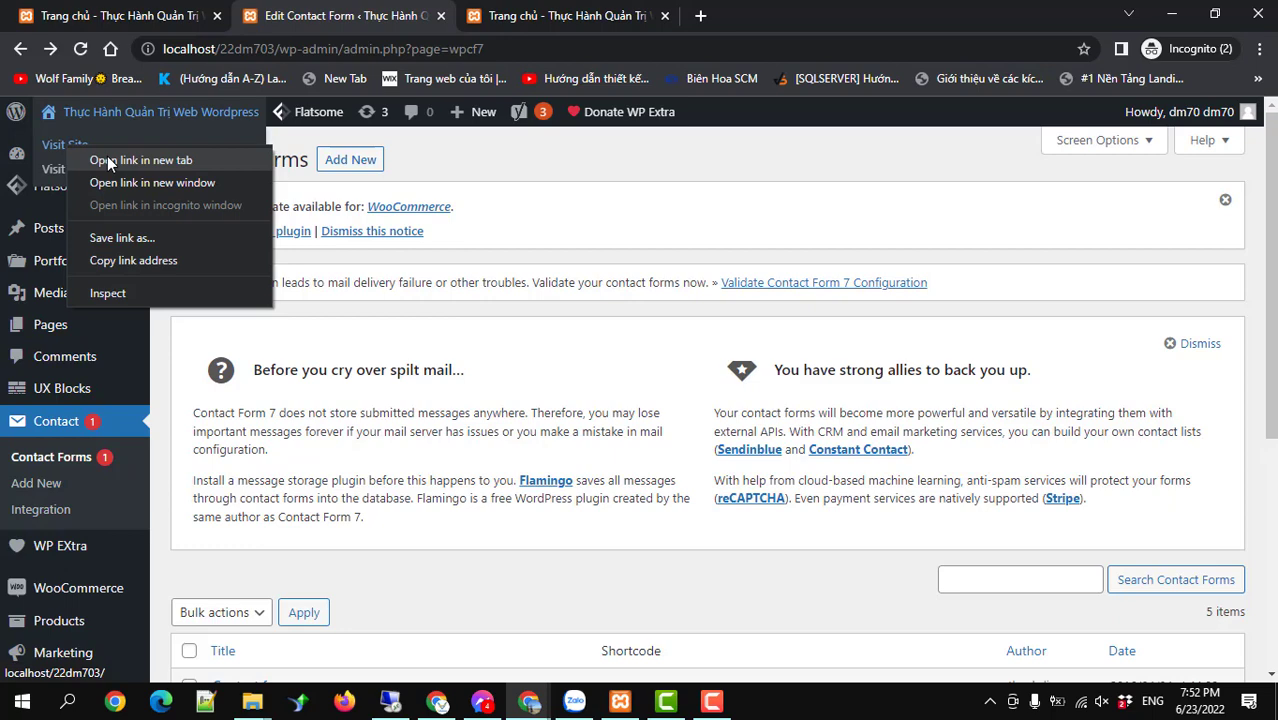
pyautogui.click(107, 160)
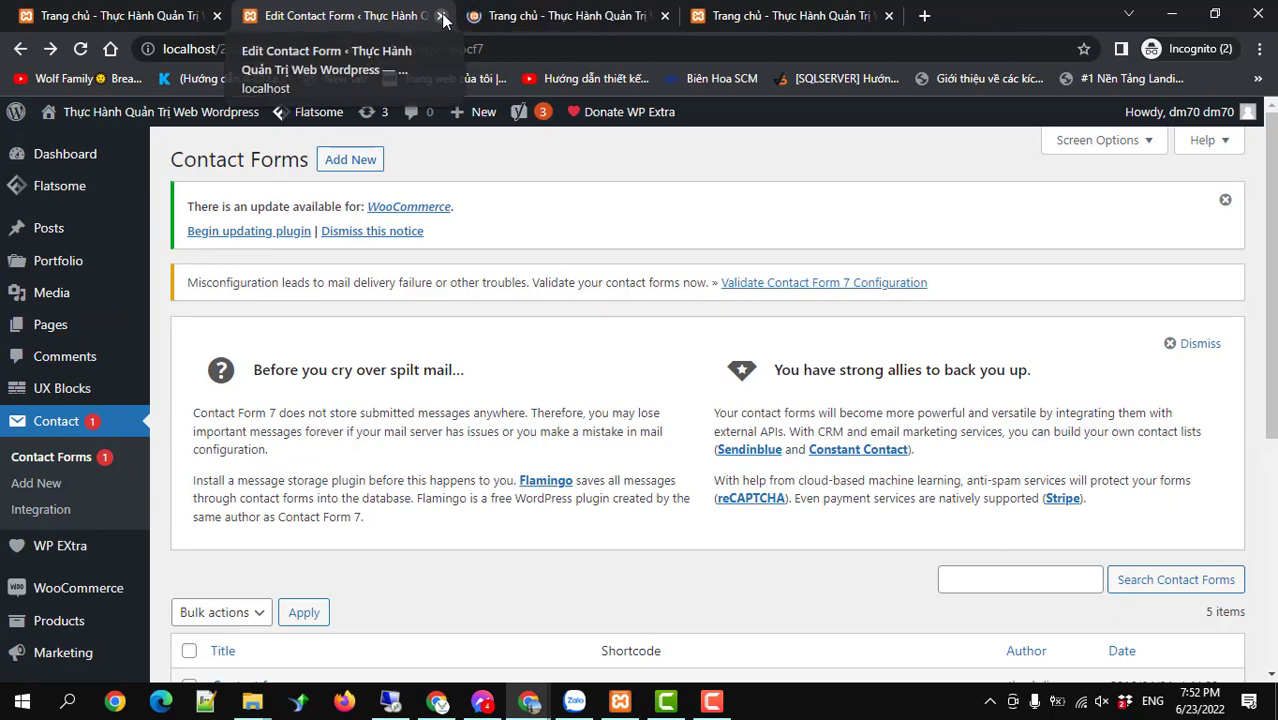
pyautogui.click(443, 20)
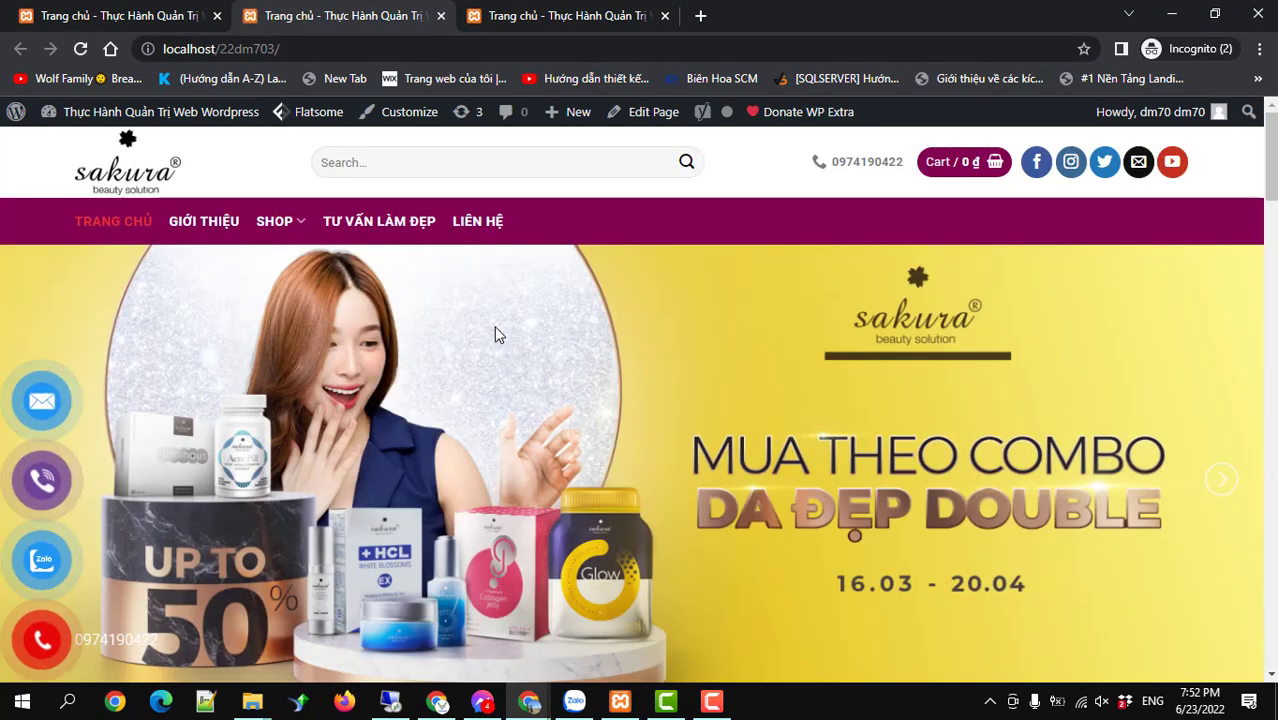
pyautogui.scroll(-1, 494, 330)
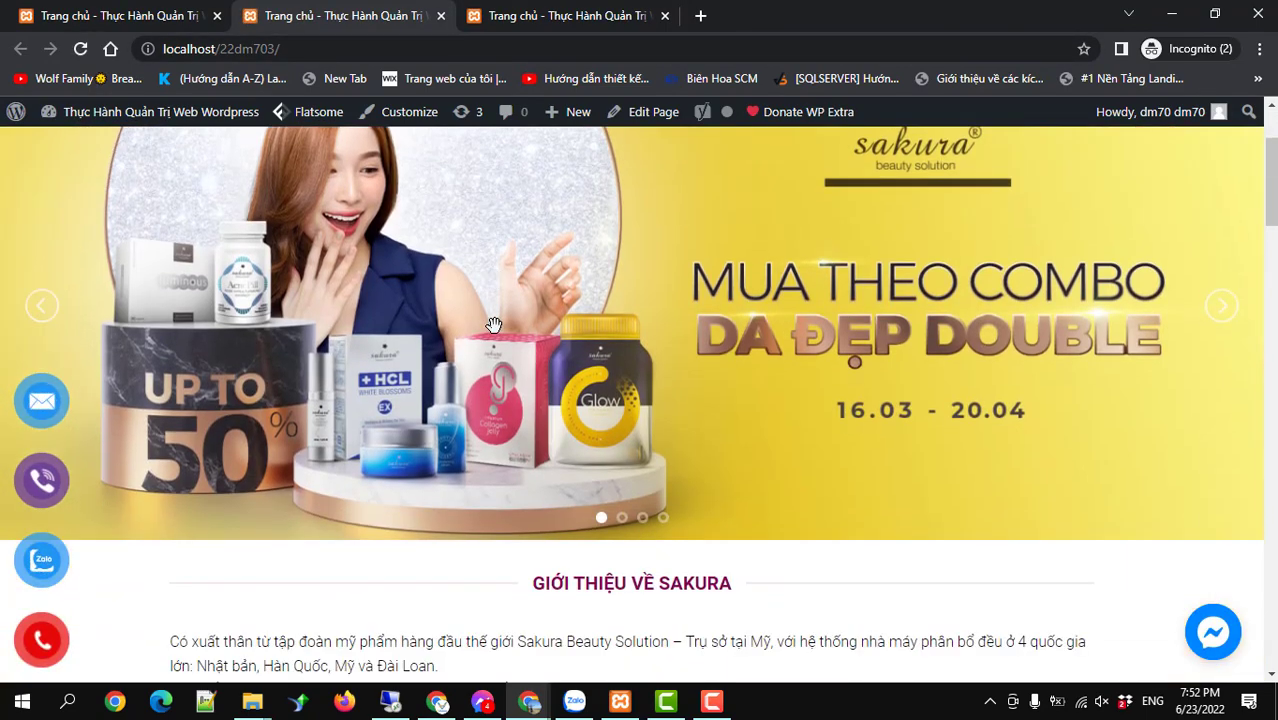
pyautogui.scroll(1, 494, 324)
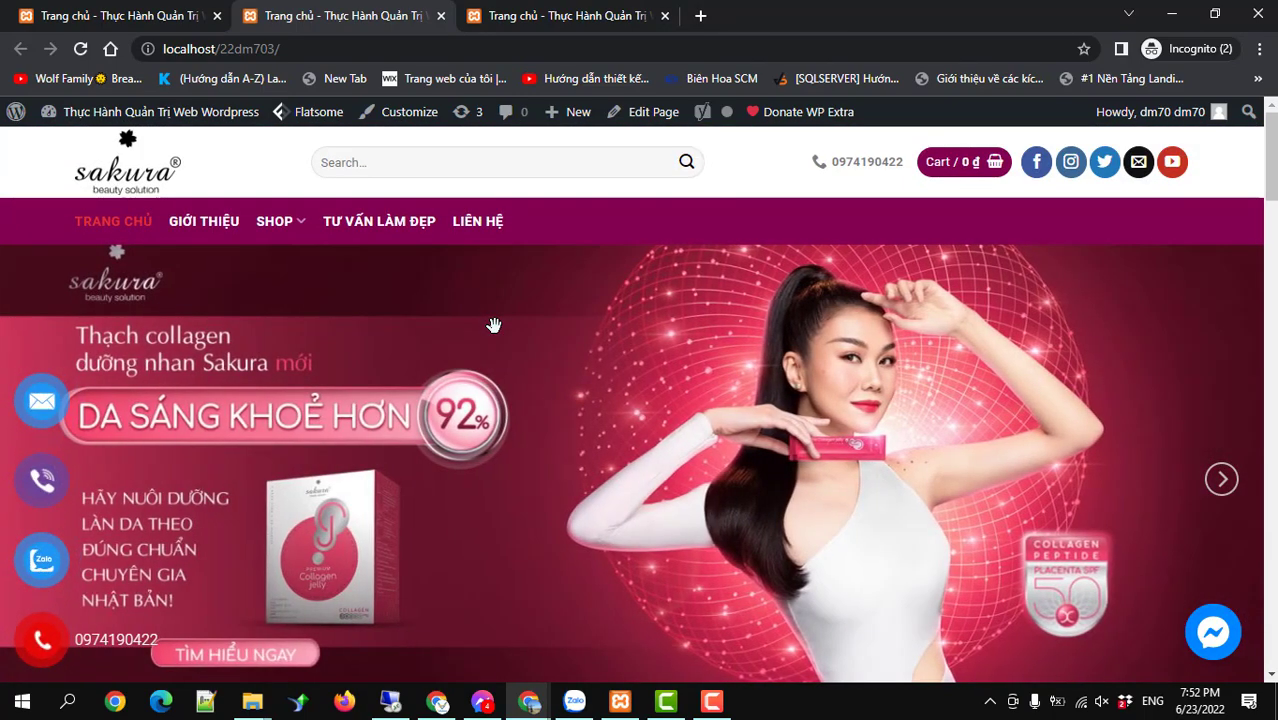
# Open the Tư vấn làm đẹp category page and look through its list of posts down to the footer.
pyautogui.click(361, 231)
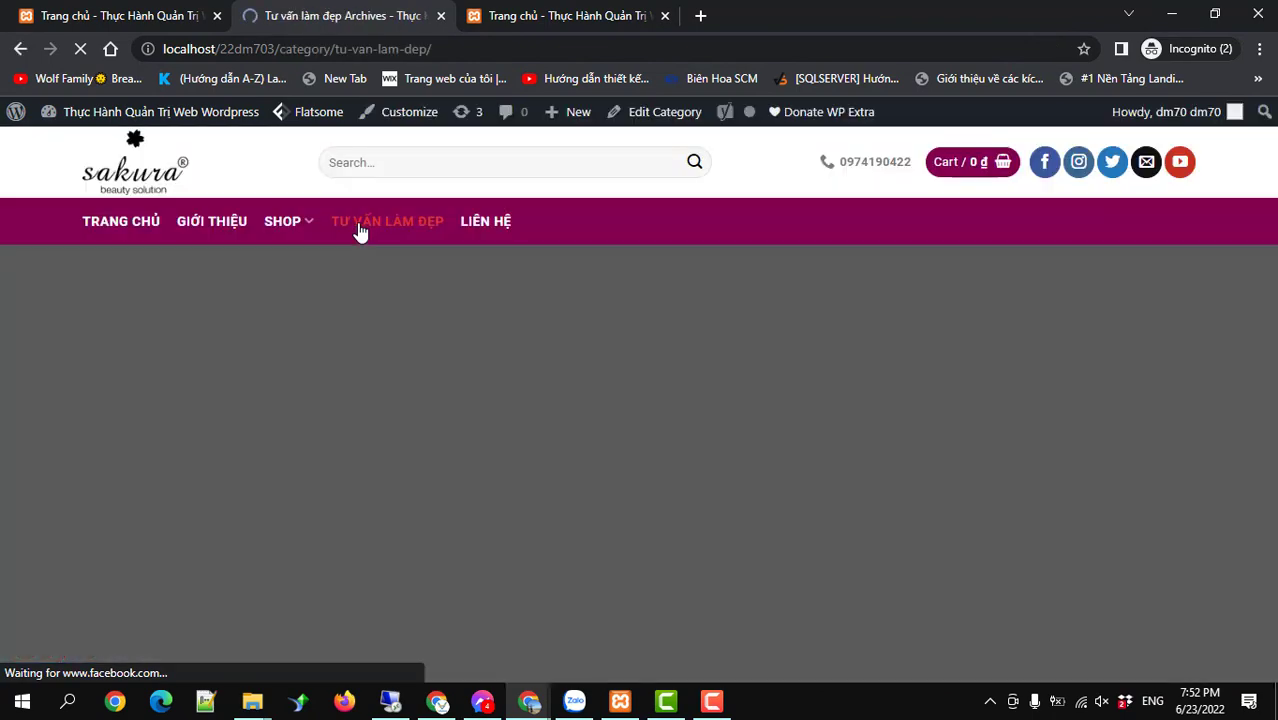
pyautogui.scroll(-1, 432, 416)
pyautogui.scroll(-3, 432, 416)
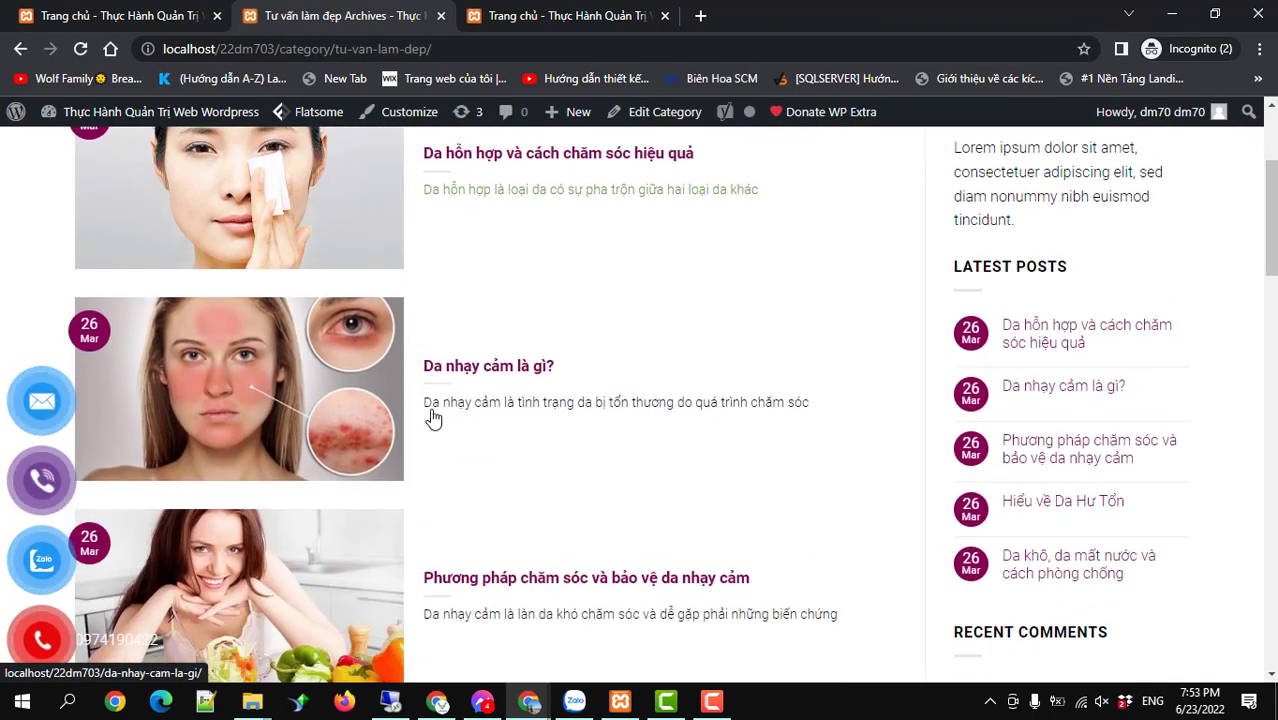
pyautogui.scroll(4, 356, 342)
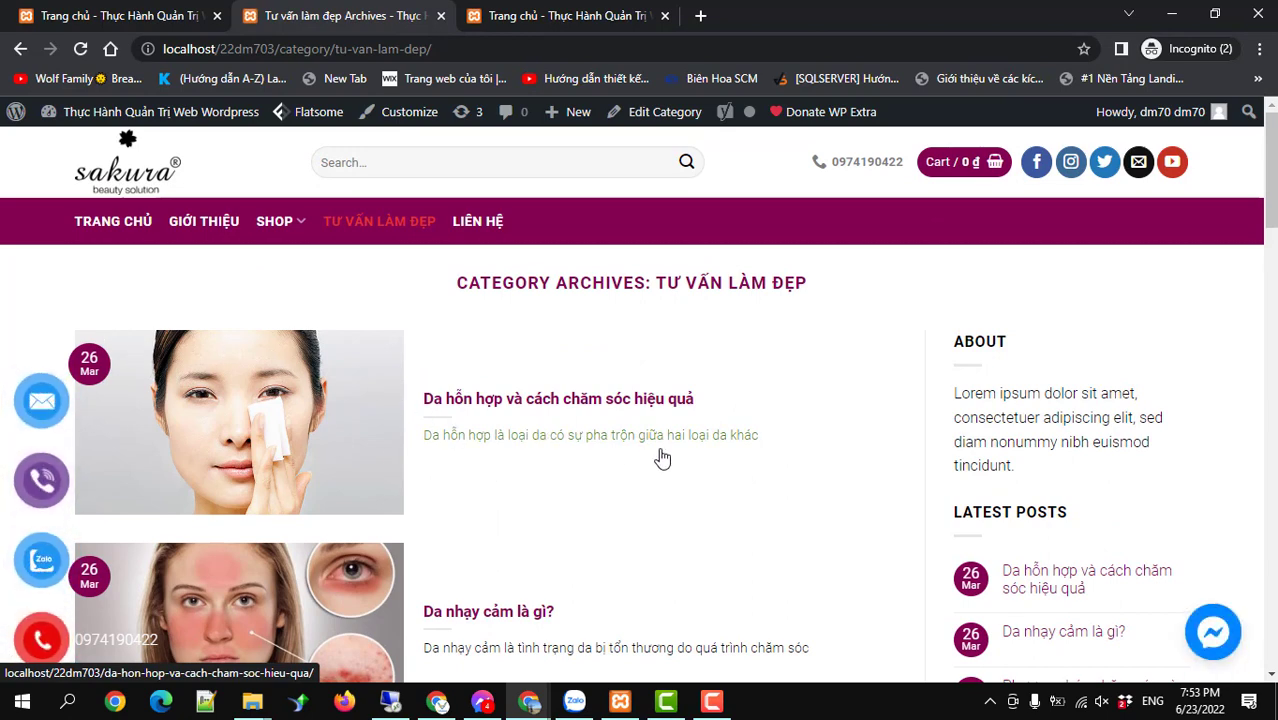
pyautogui.scroll(-6, 414, 517)
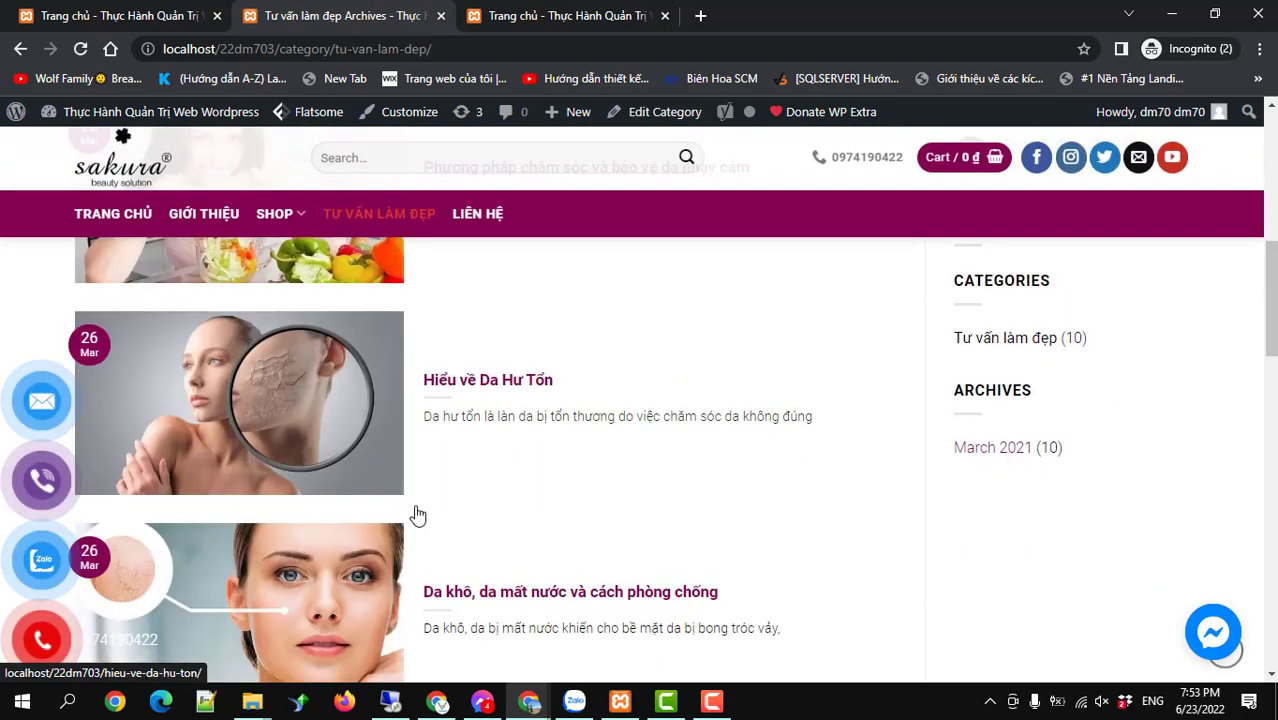
pyautogui.scroll(-11, 418, 515)
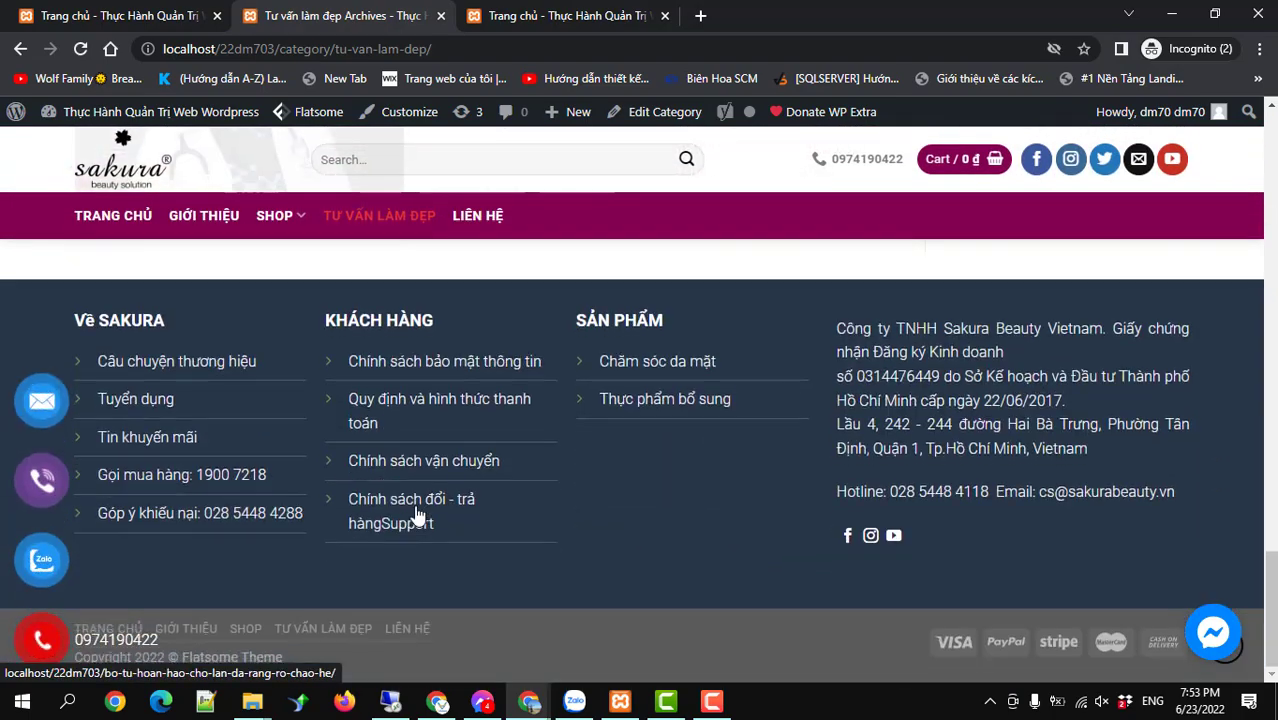
pyautogui.scroll(10, 418, 515)
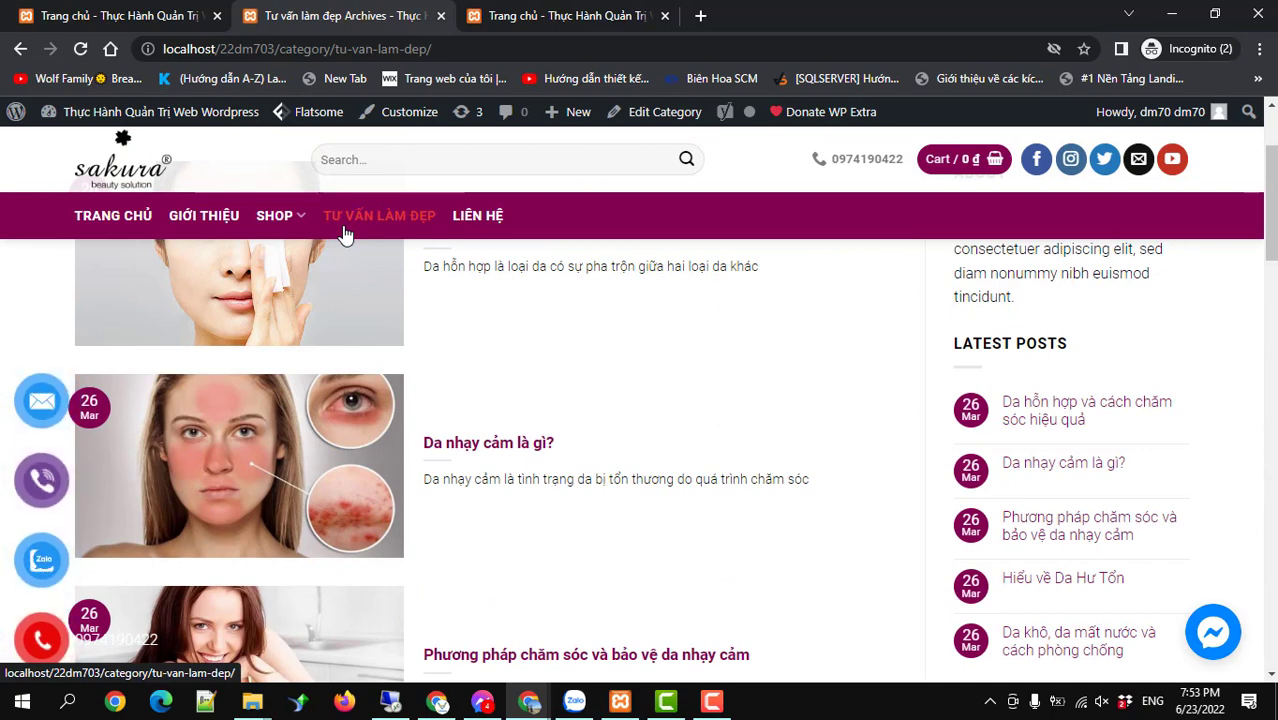
# Open the WordPress admin Dashboard from the category page, keeping the home page available in its own tab.
pyautogui.click(165, 15)
pyautogui.click(287, 16)
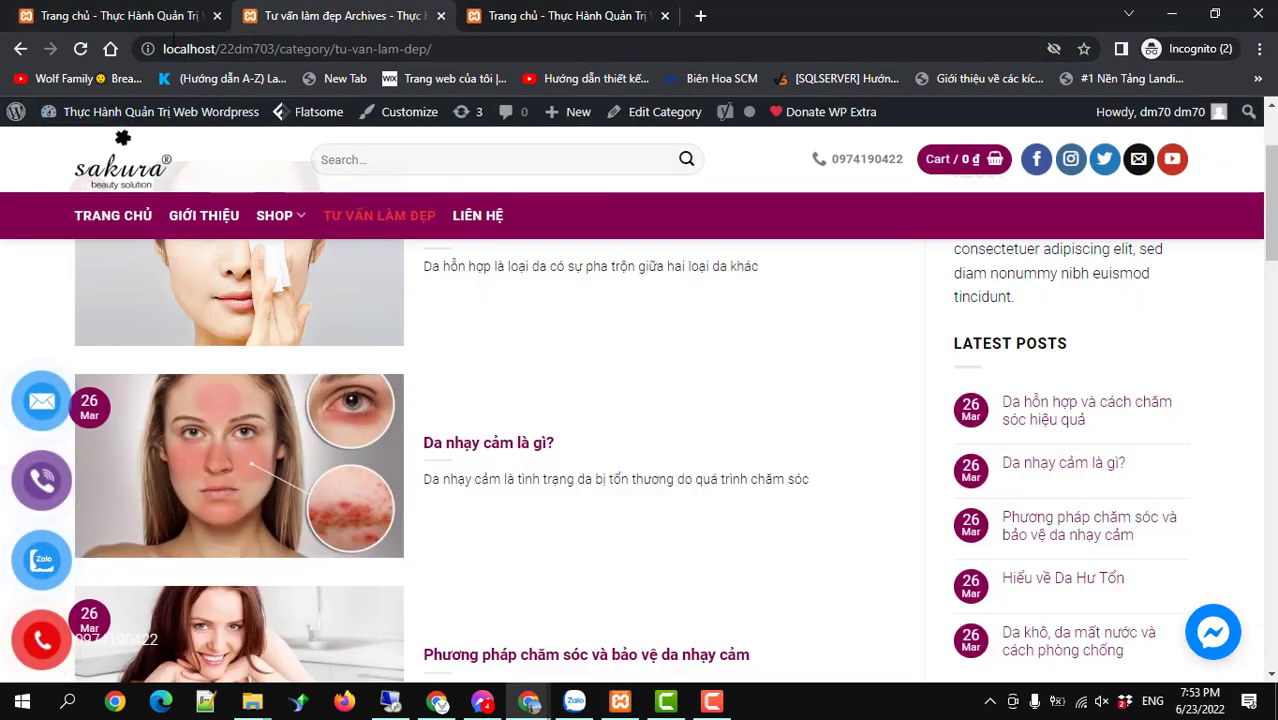
pyautogui.moveTo(100, 115)
pyautogui.click(83, 146)
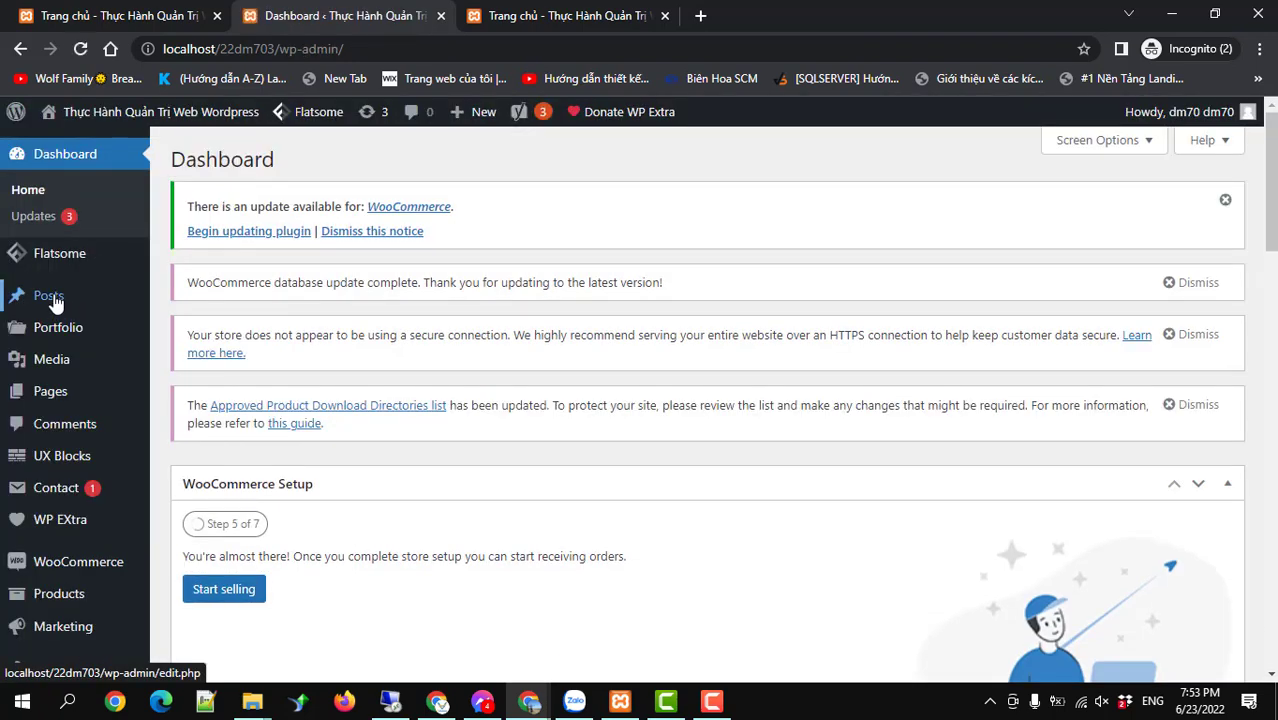
pyautogui.click(600, 15)
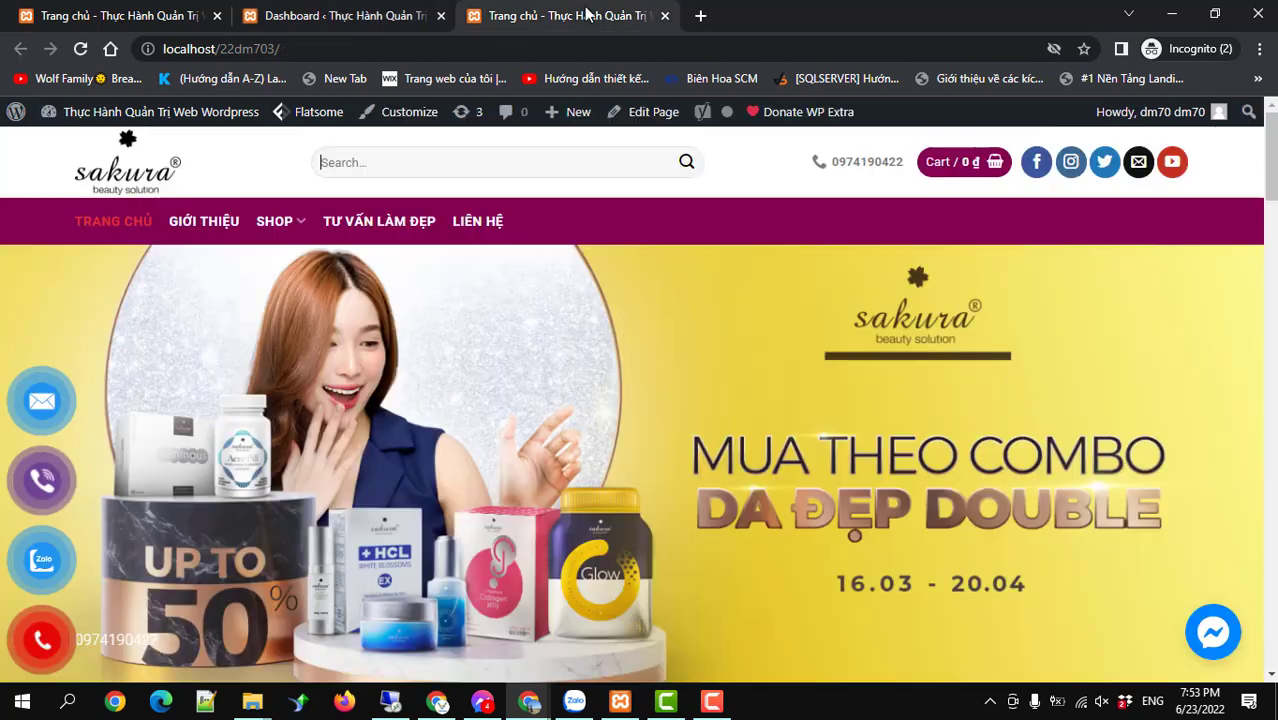
pyautogui.click(300, 15)
# Set the site language to Vietnamese in the General settings and save the changes.
pyautogui.moveTo(57, 306)
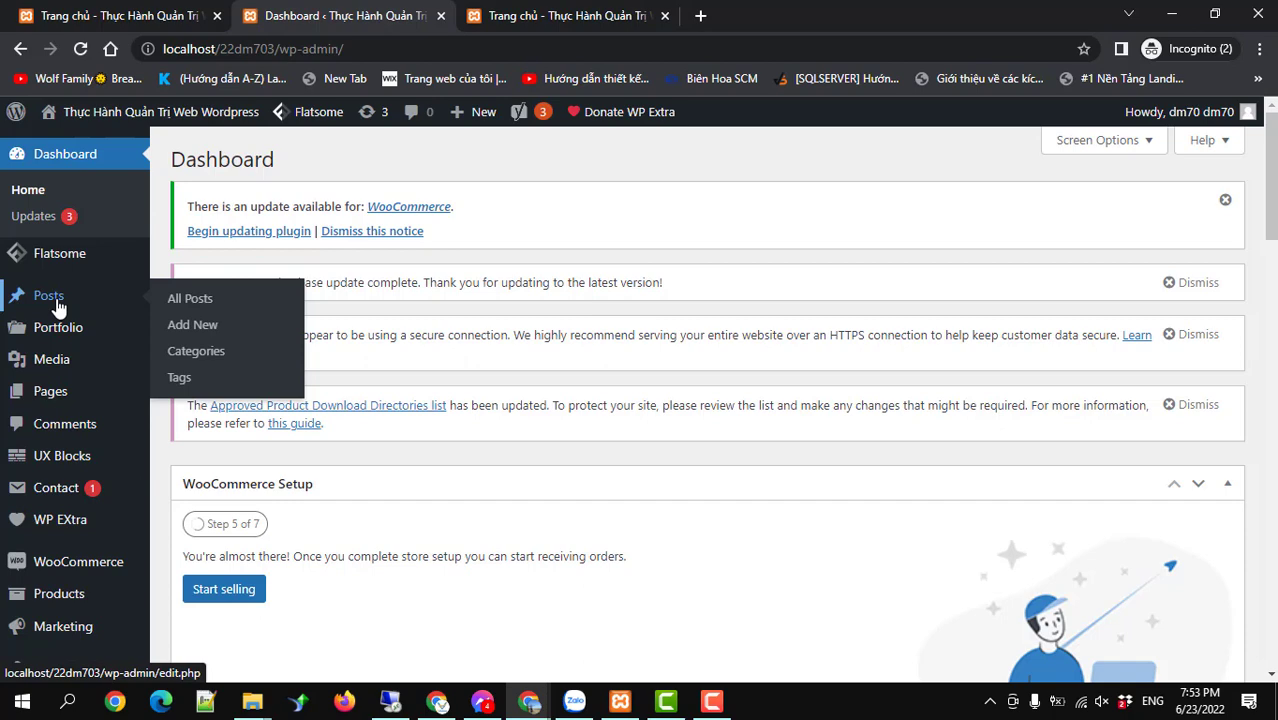
pyautogui.scroll(-5, 57, 306)
pyautogui.moveTo(63, 516)
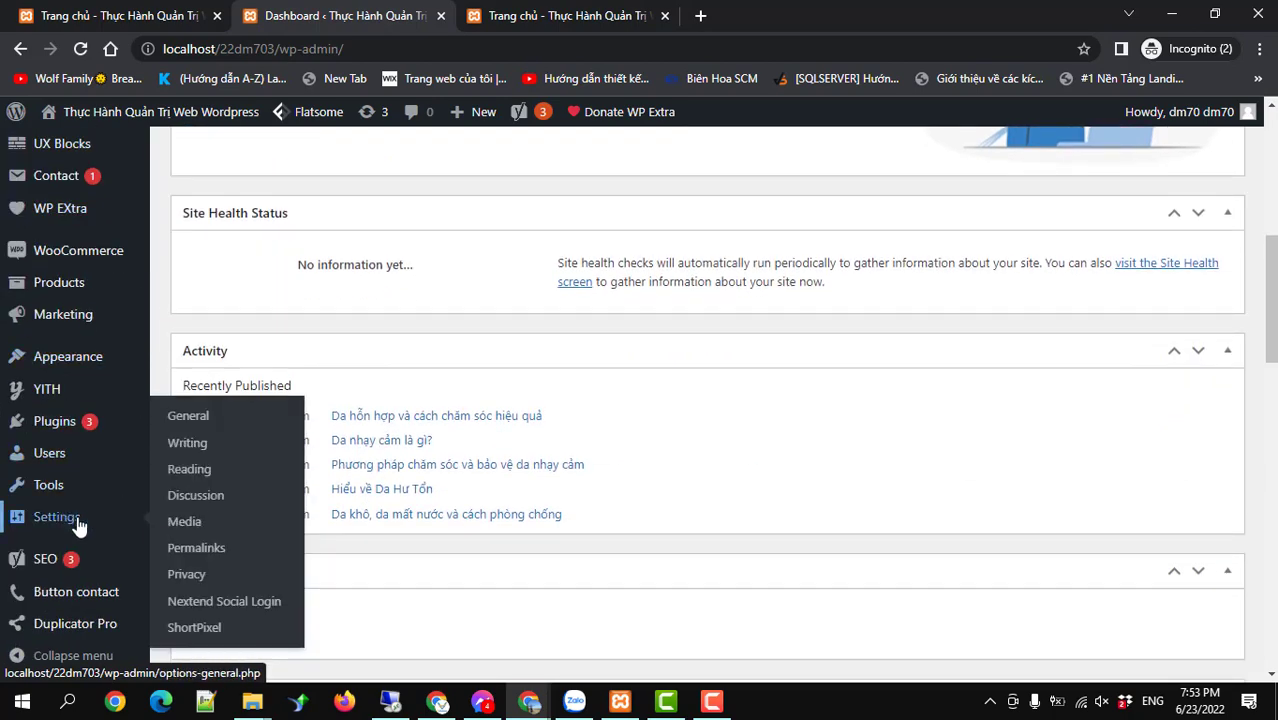
pyautogui.click(190, 418)
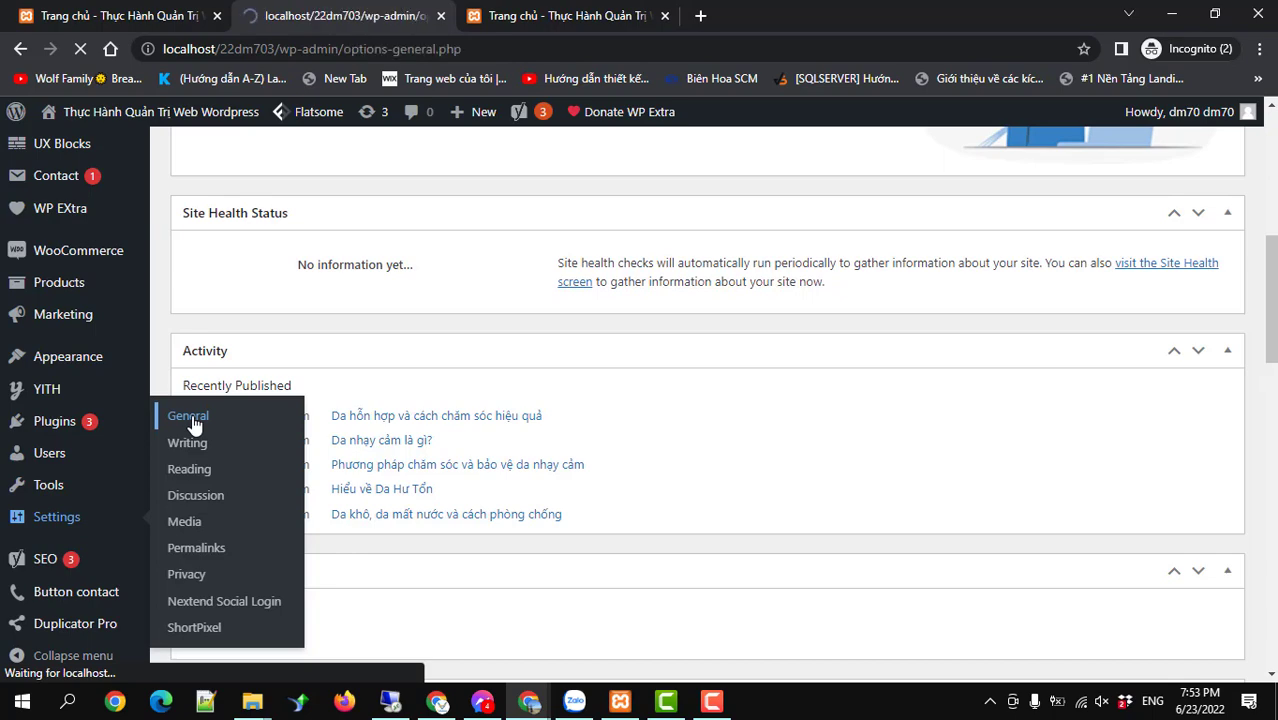
pyautogui.scroll(-6, 703, 472)
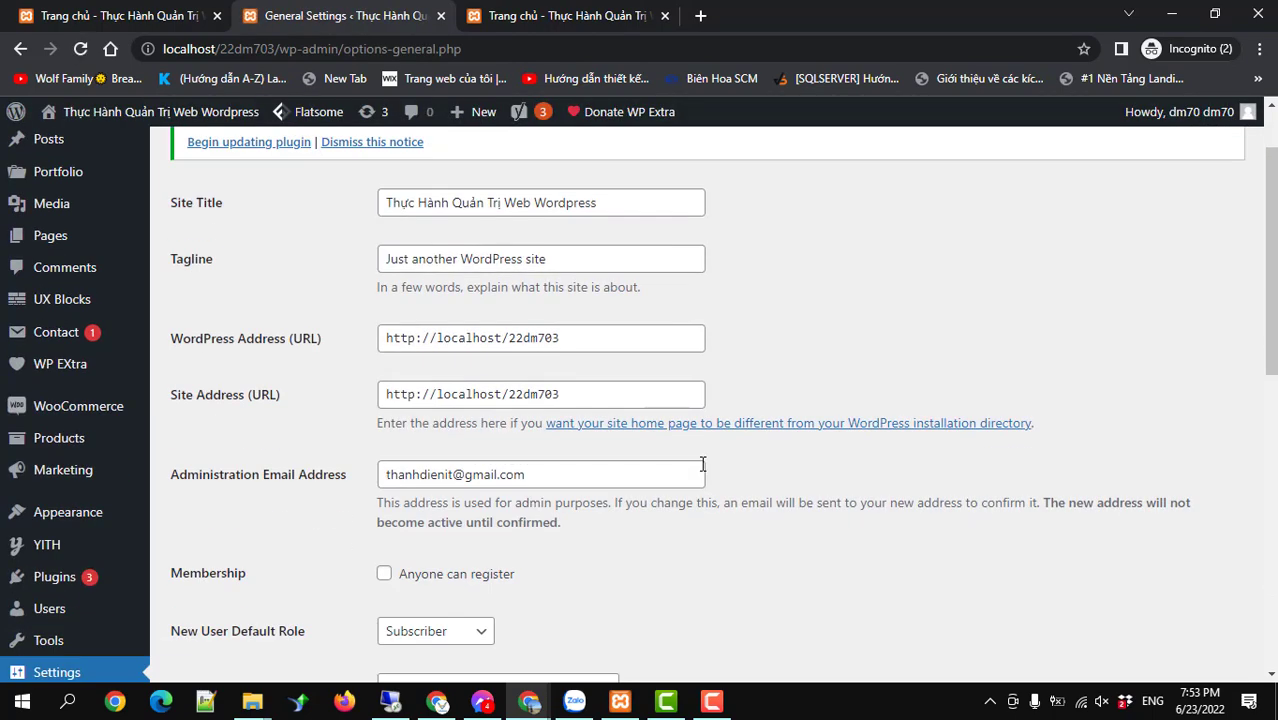
pyautogui.click(528, 400)
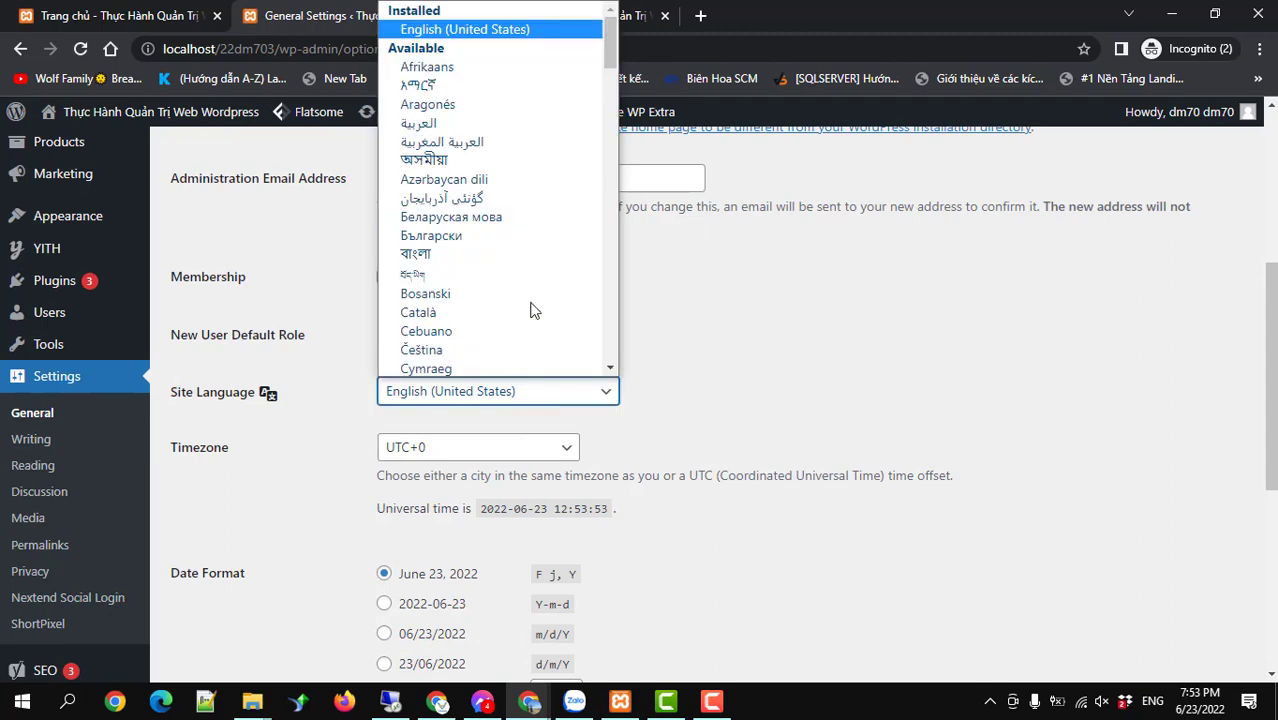
pyautogui.moveTo(609, 55); pyautogui.dragTo(475, 309)
pyautogui.scroll(-15, 476, 312)
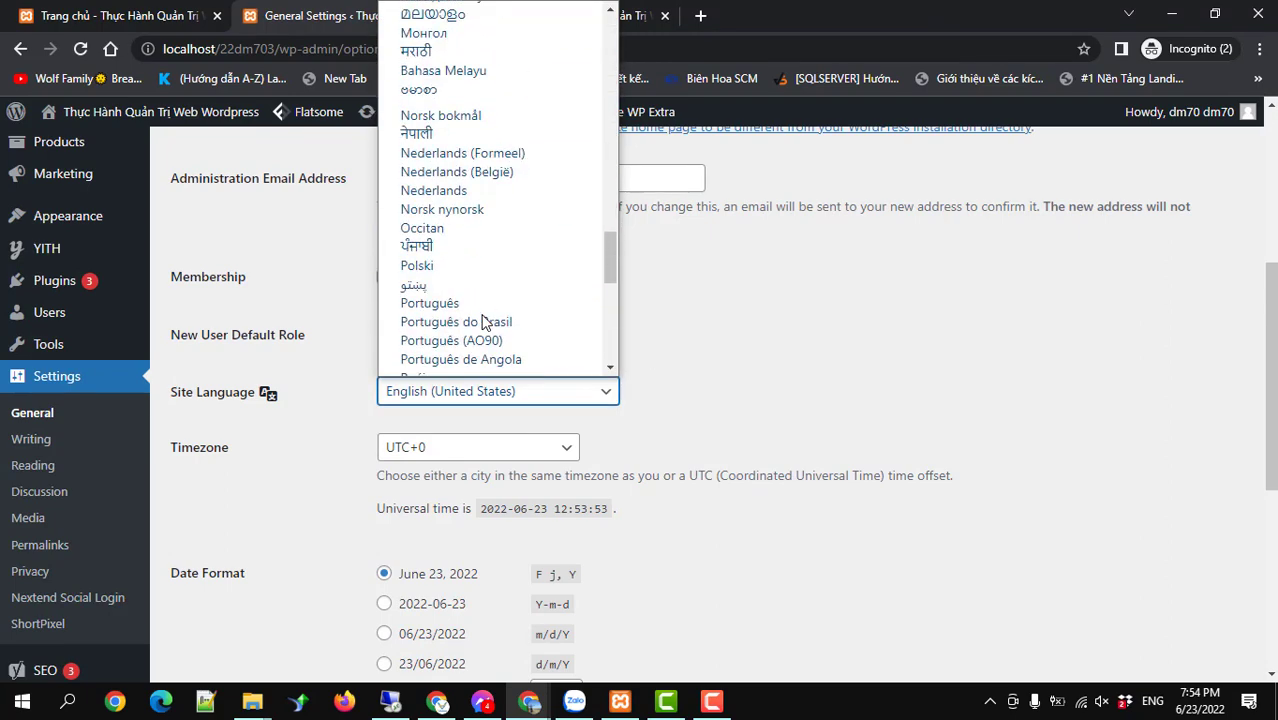
pyautogui.click(456, 311)
pyautogui.scroll(-5, 400, 460)
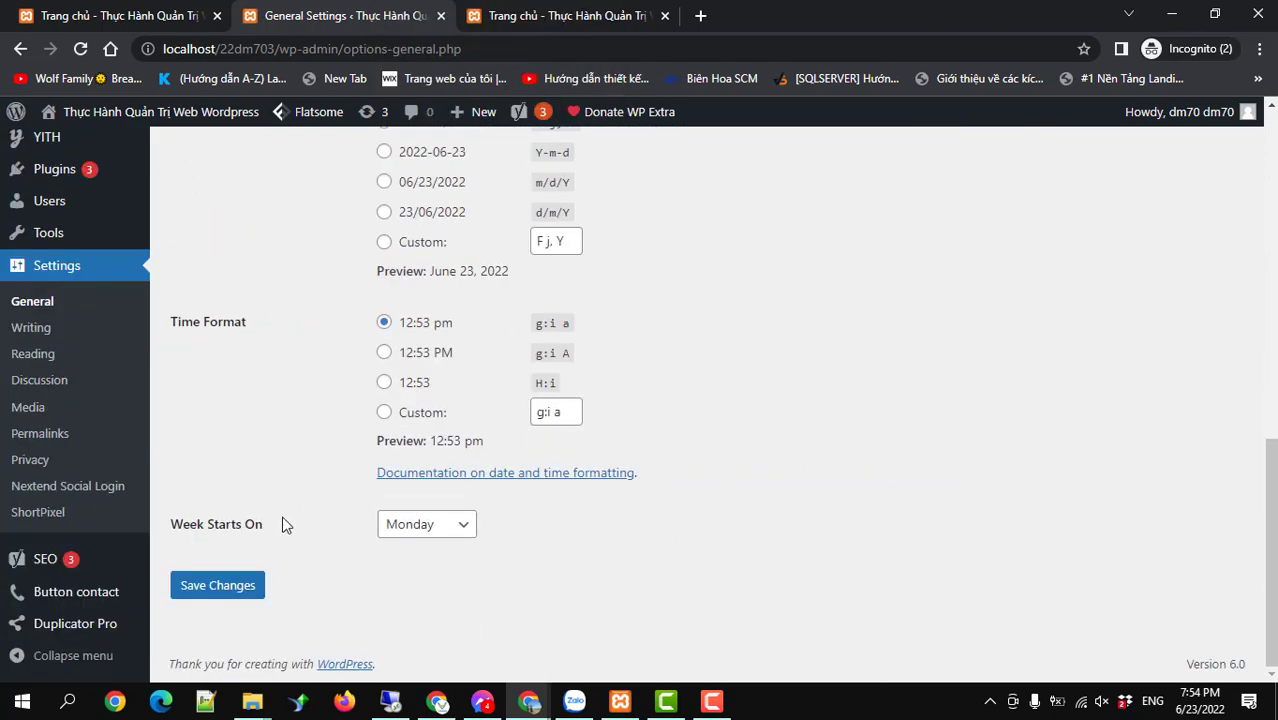
pyautogui.click(228, 584)
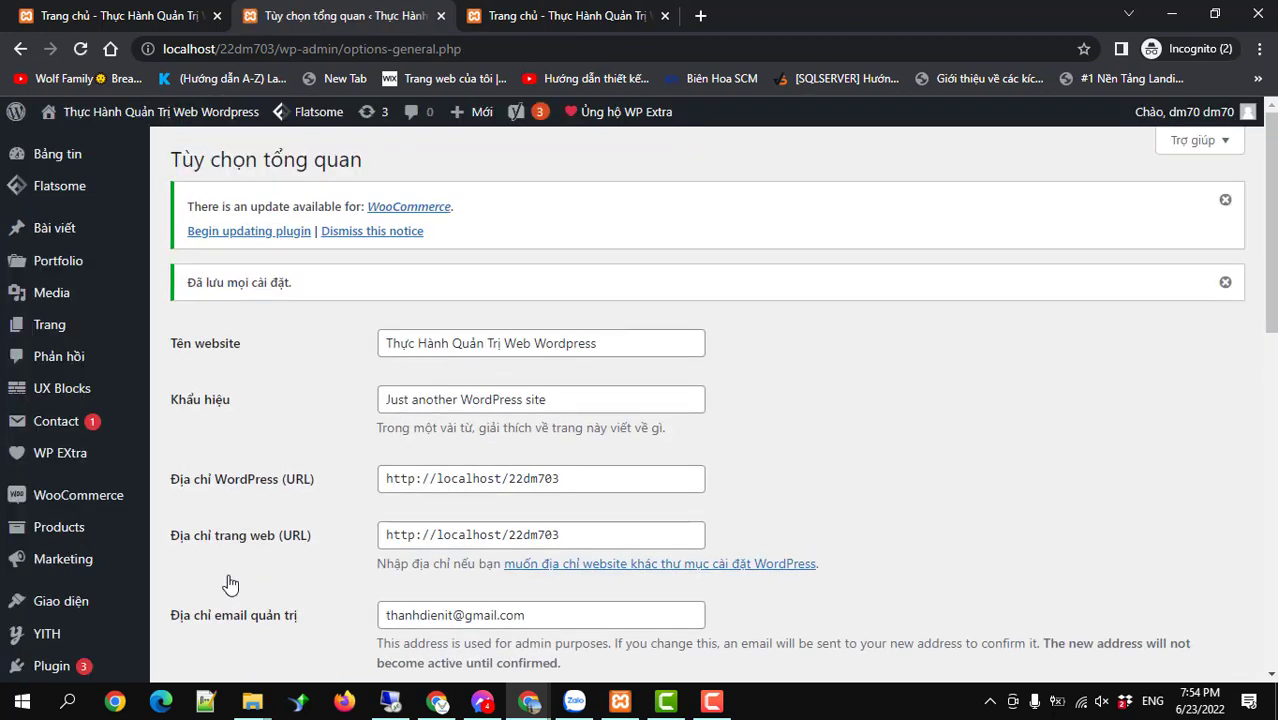
# Review the heading and posts of the Tư vấn làm đẹp category on the front end after the language change.
pyautogui.moveTo(60, 262)
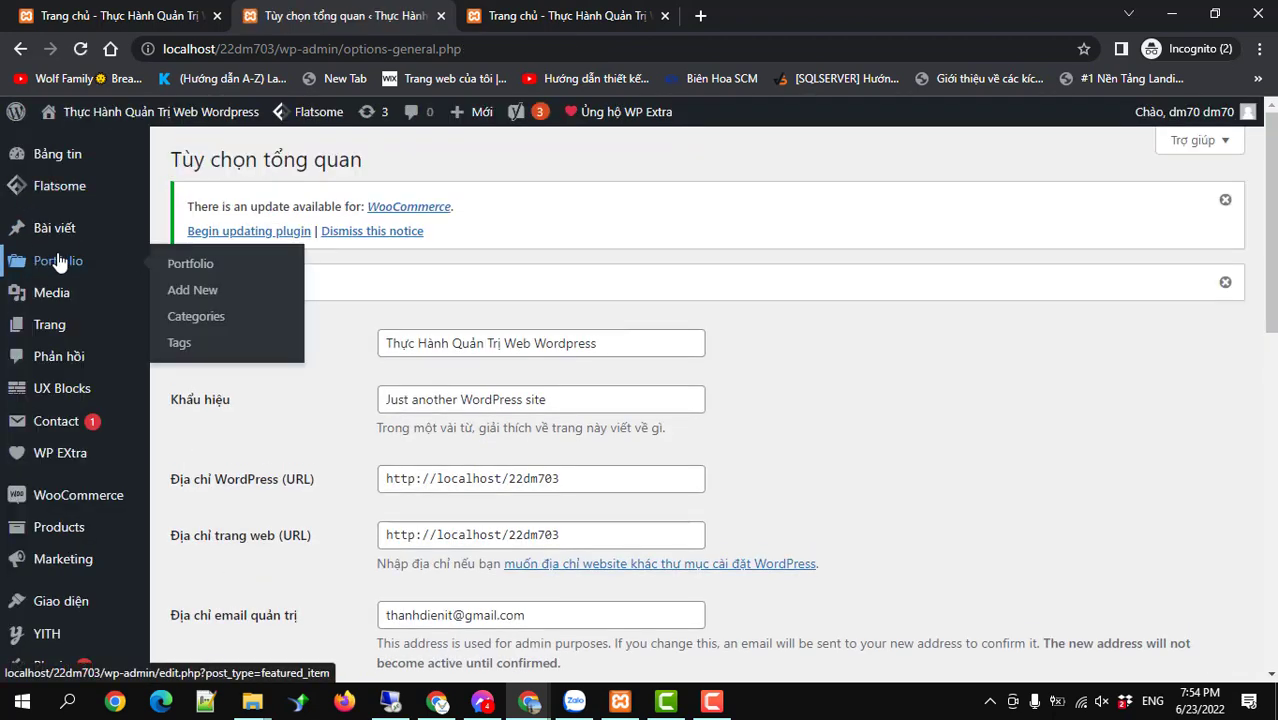
pyautogui.click(545, 16)
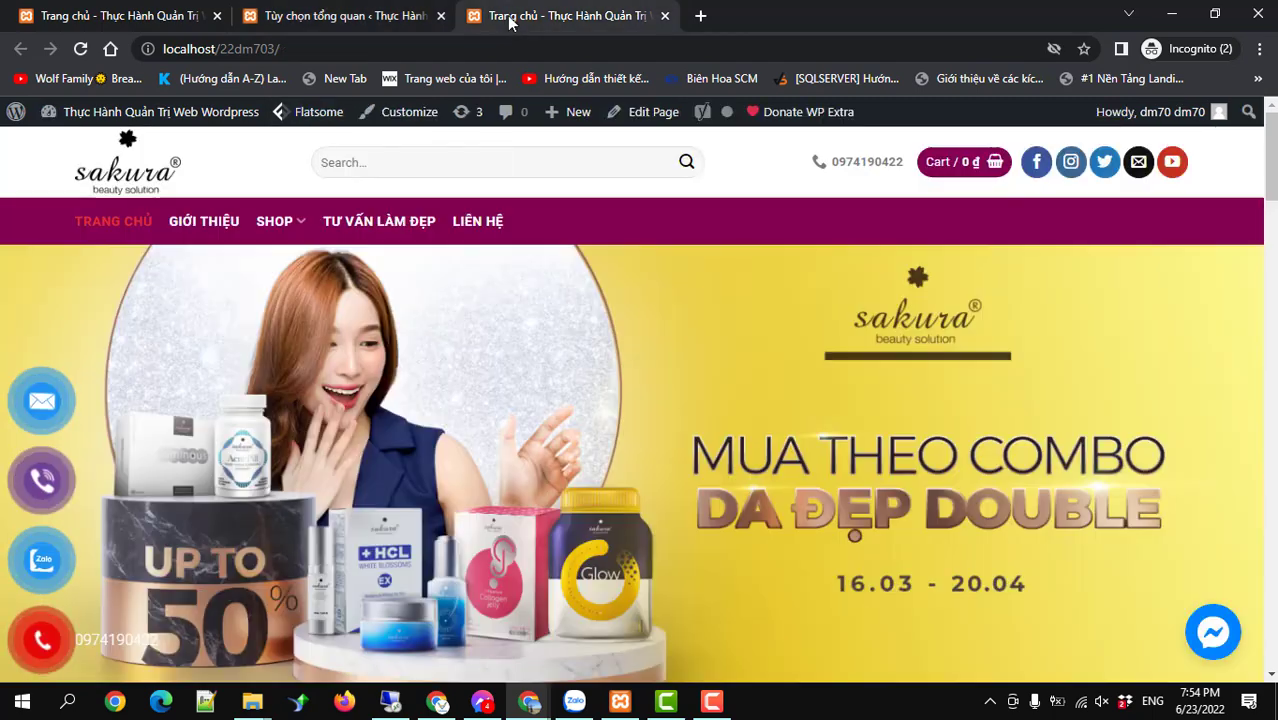
pyautogui.click(361, 226)
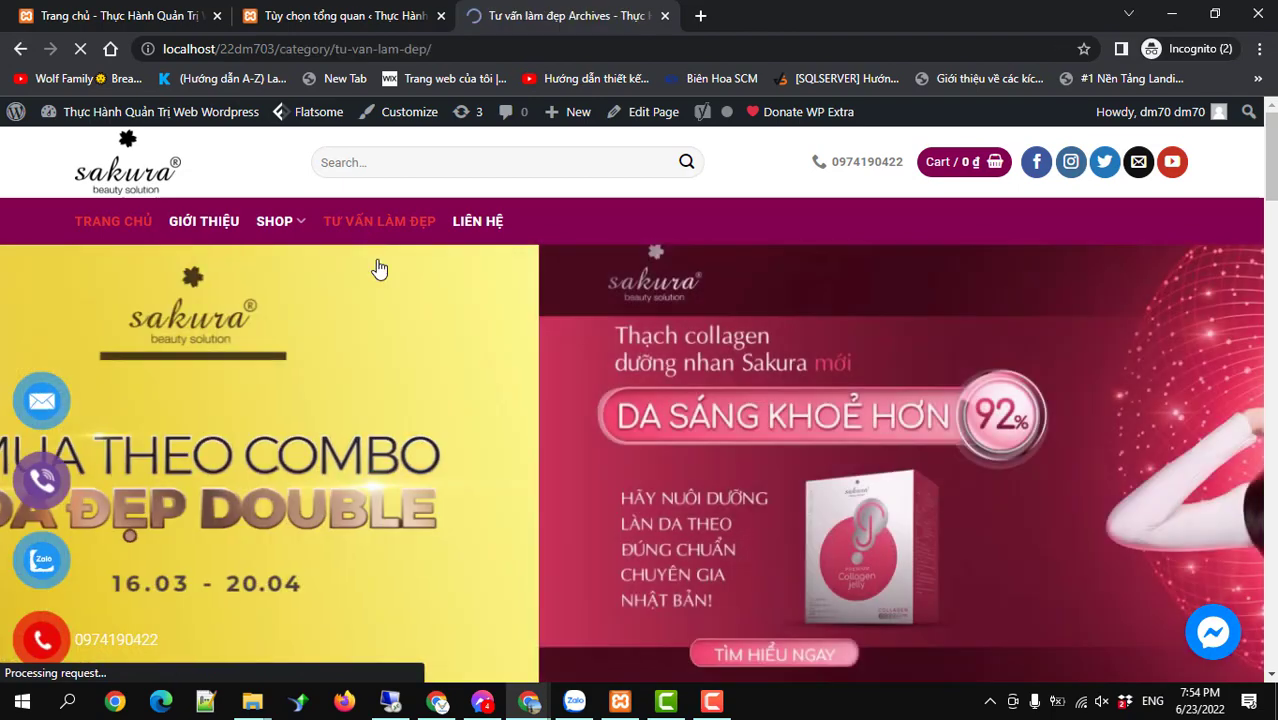
pyautogui.scroll(-2, 448, 397)
pyautogui.scroll(1, 528, 322)
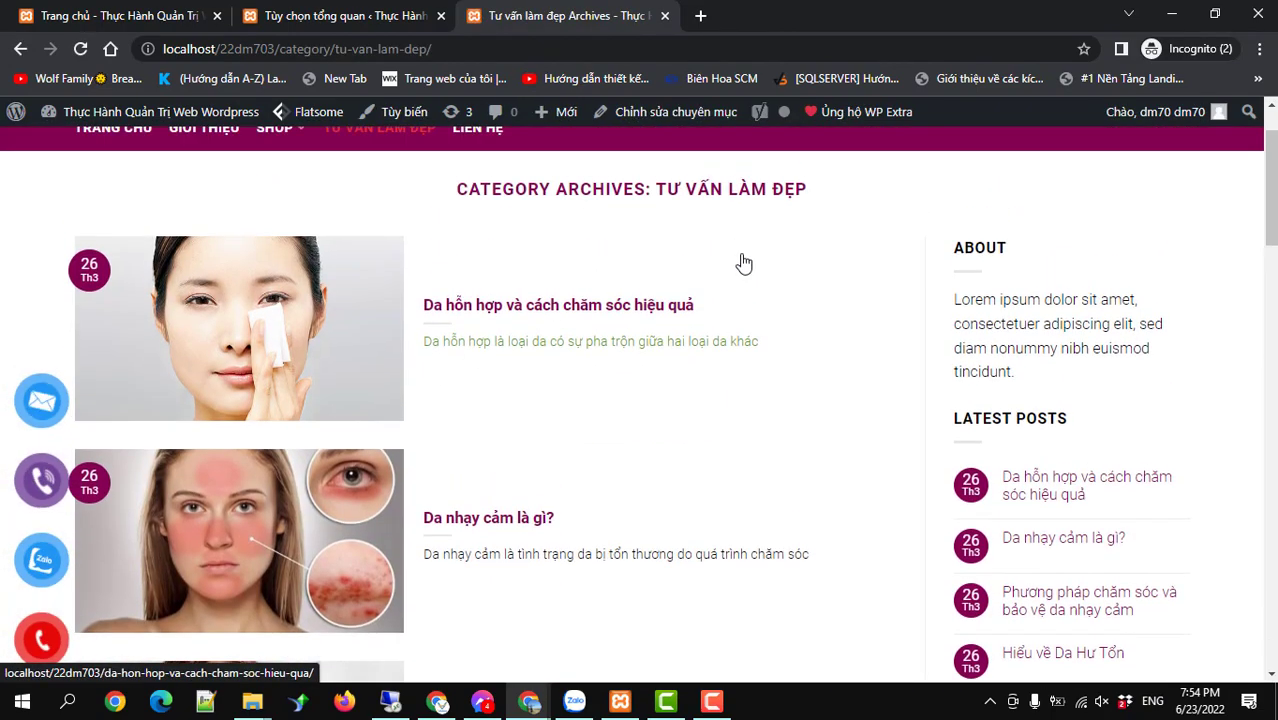
pyautogui.moveTo(815, 193); pyautogui.dragTo(655, 191)
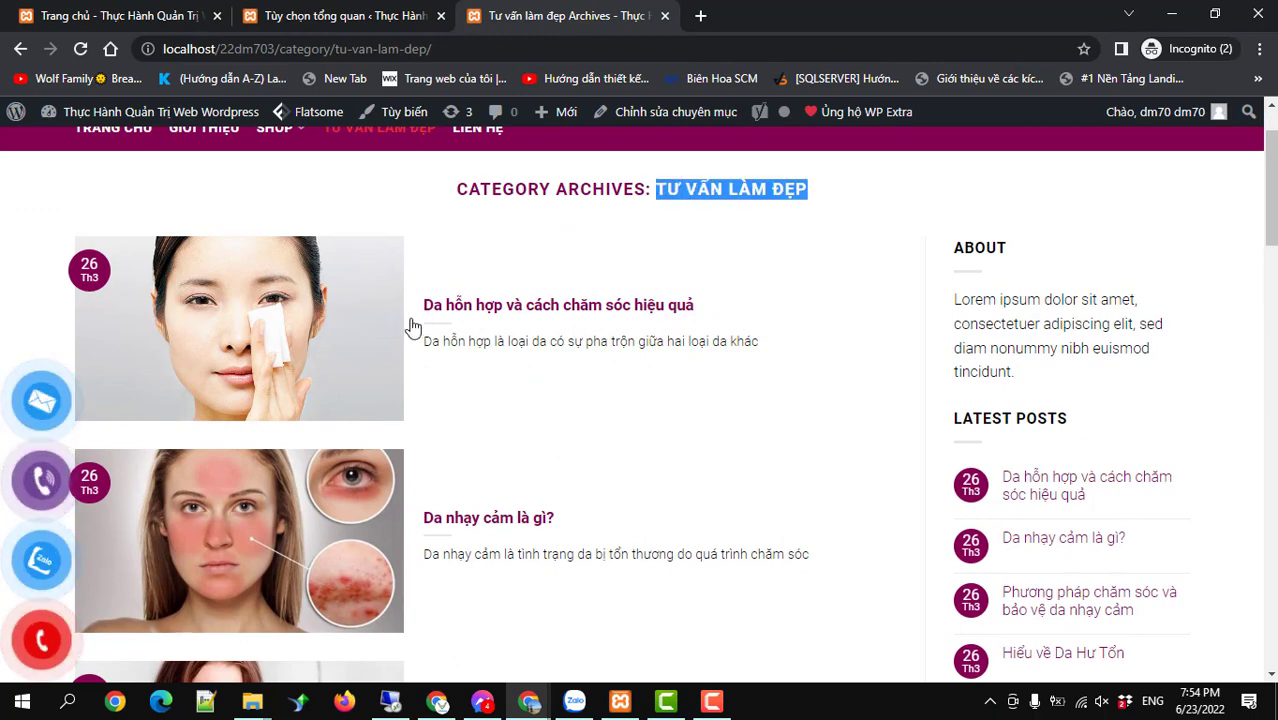
pyautogui.scroll(-2, 280, 459)
pyautogui.scroll(2, 280, 459)
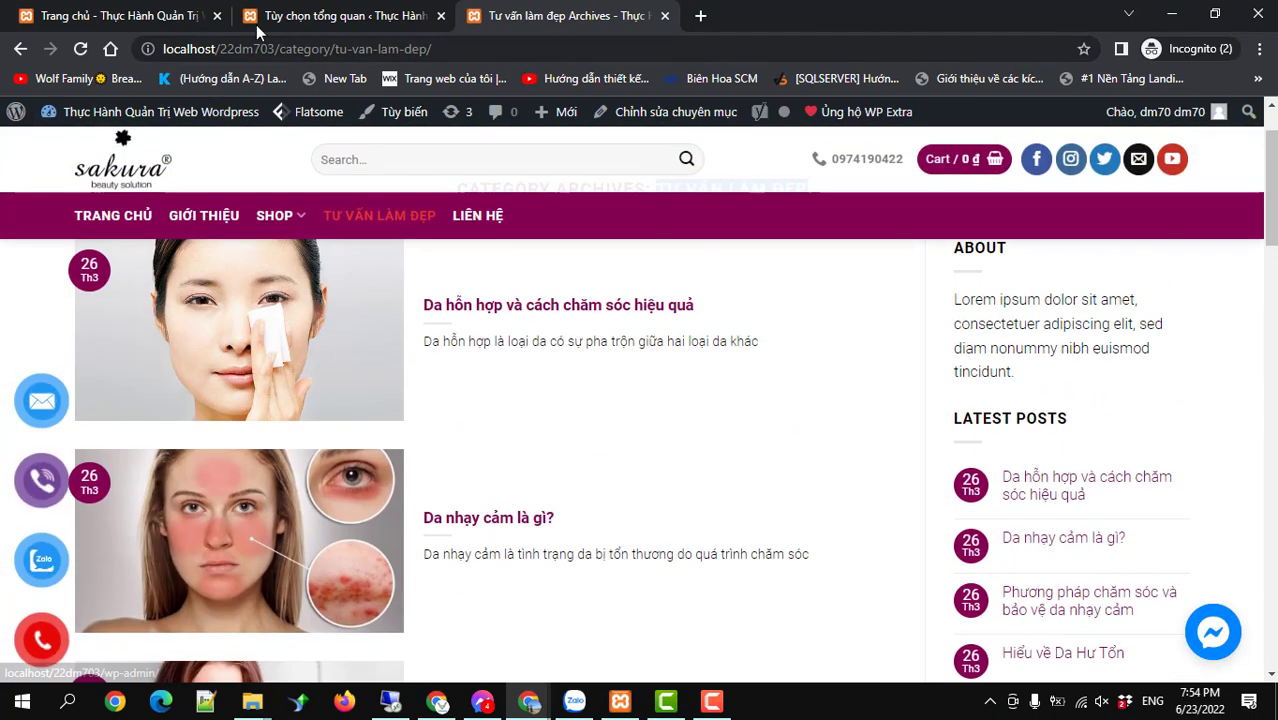
# Check the Tư vấn làm đẹp entry and its post count in the post categories list, and return to its front-end page.
pyautogui.click(276, 22)
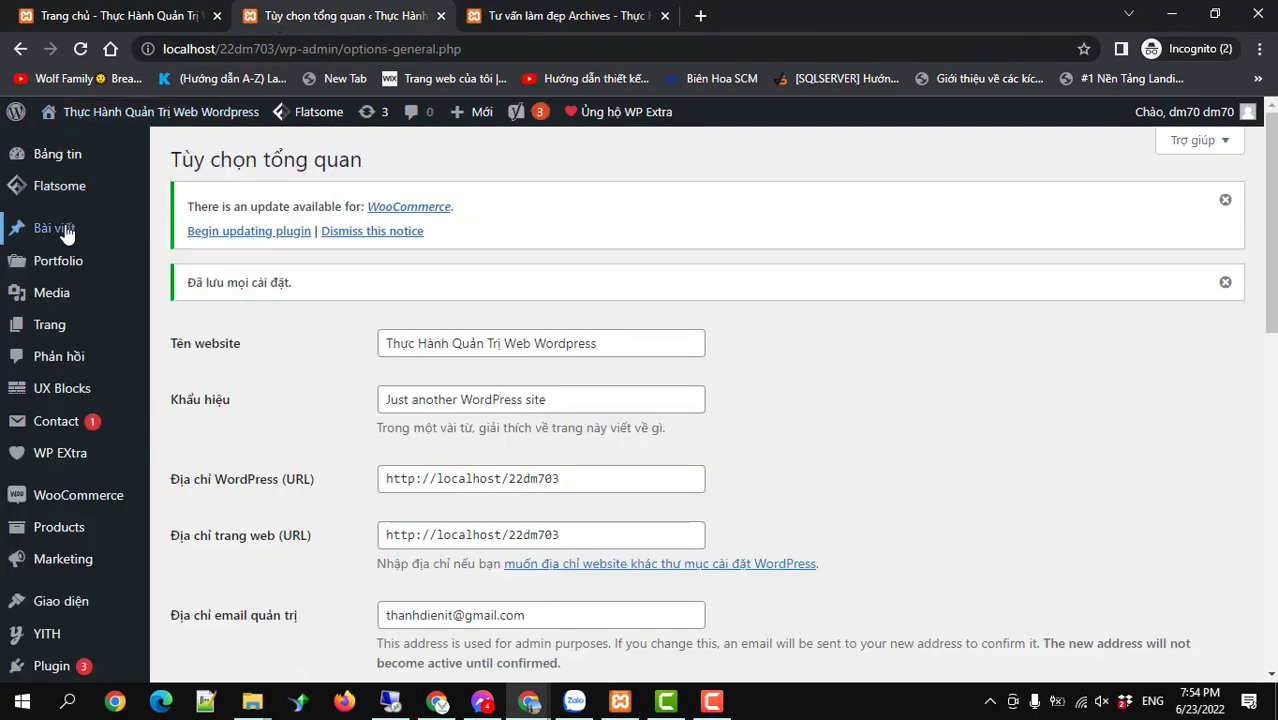
pyautogui.moveTo(65, 232)
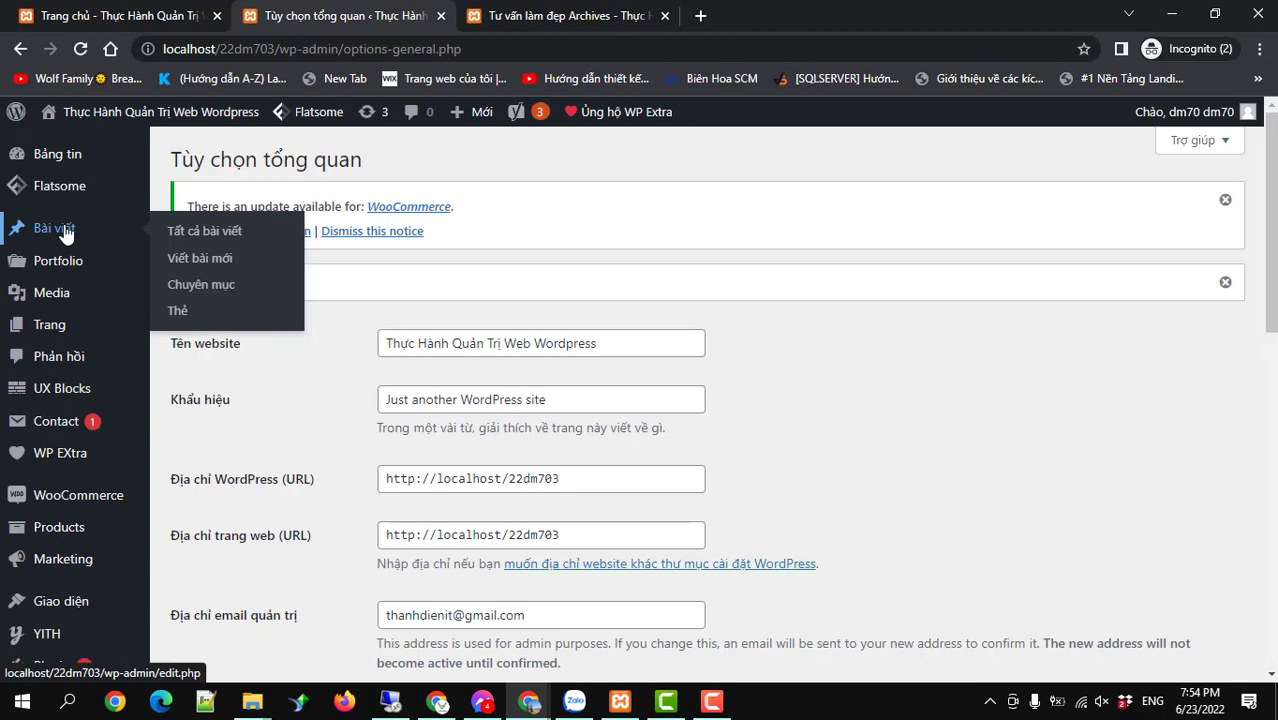
pyautogui.click(195, 291)
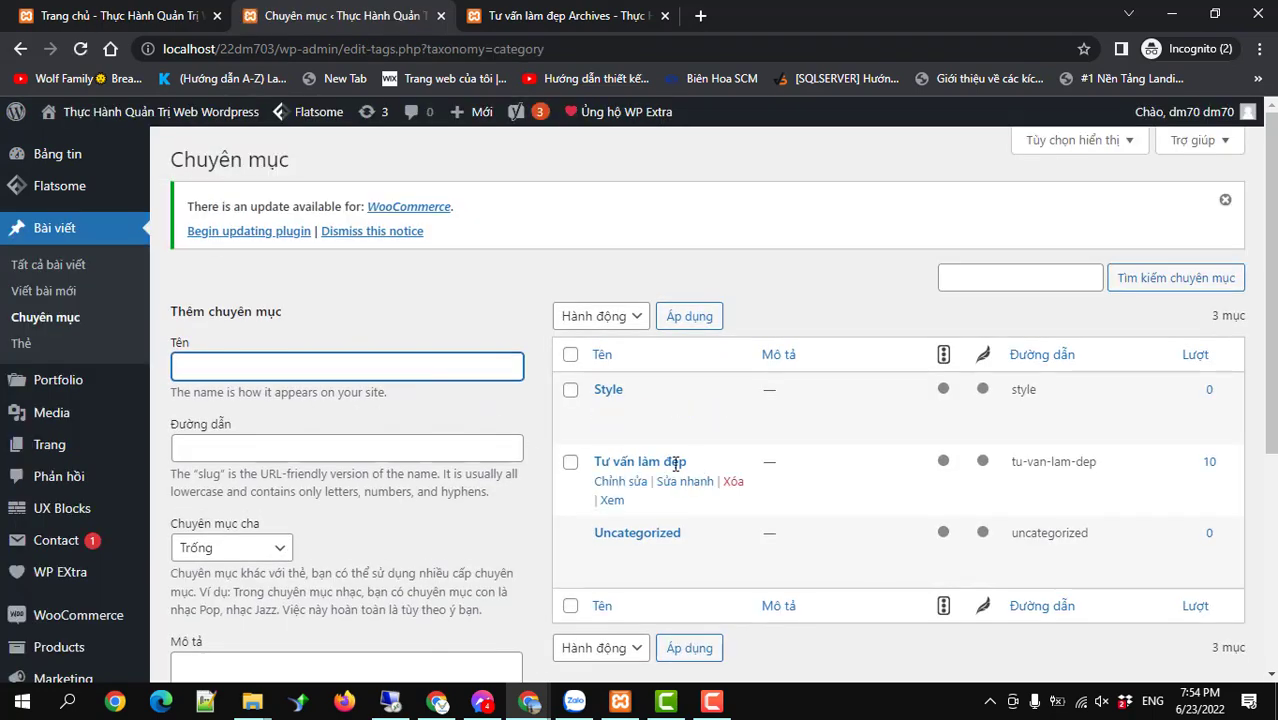
pyautogui.moveTo(690, 461); pyautogui.dragTo(593, 461)
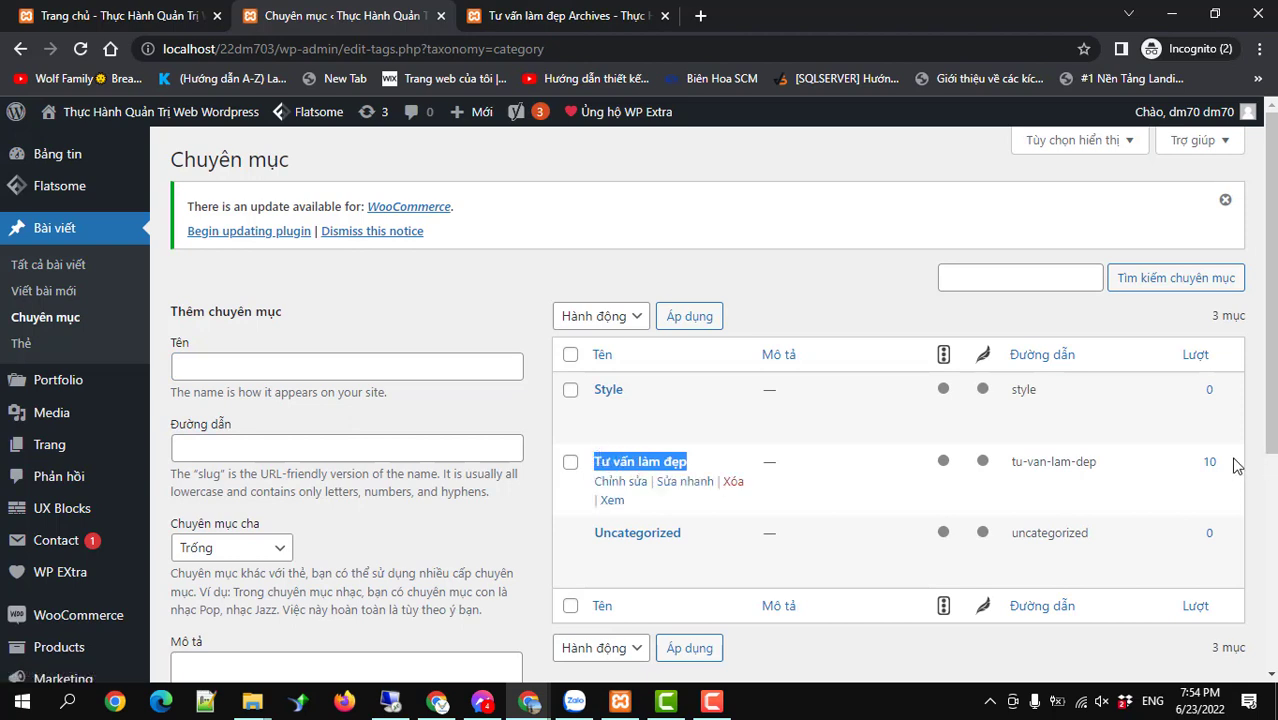
pyautogui.moveTo(1228, 466); pyautogui.dragTo(1207, 465)
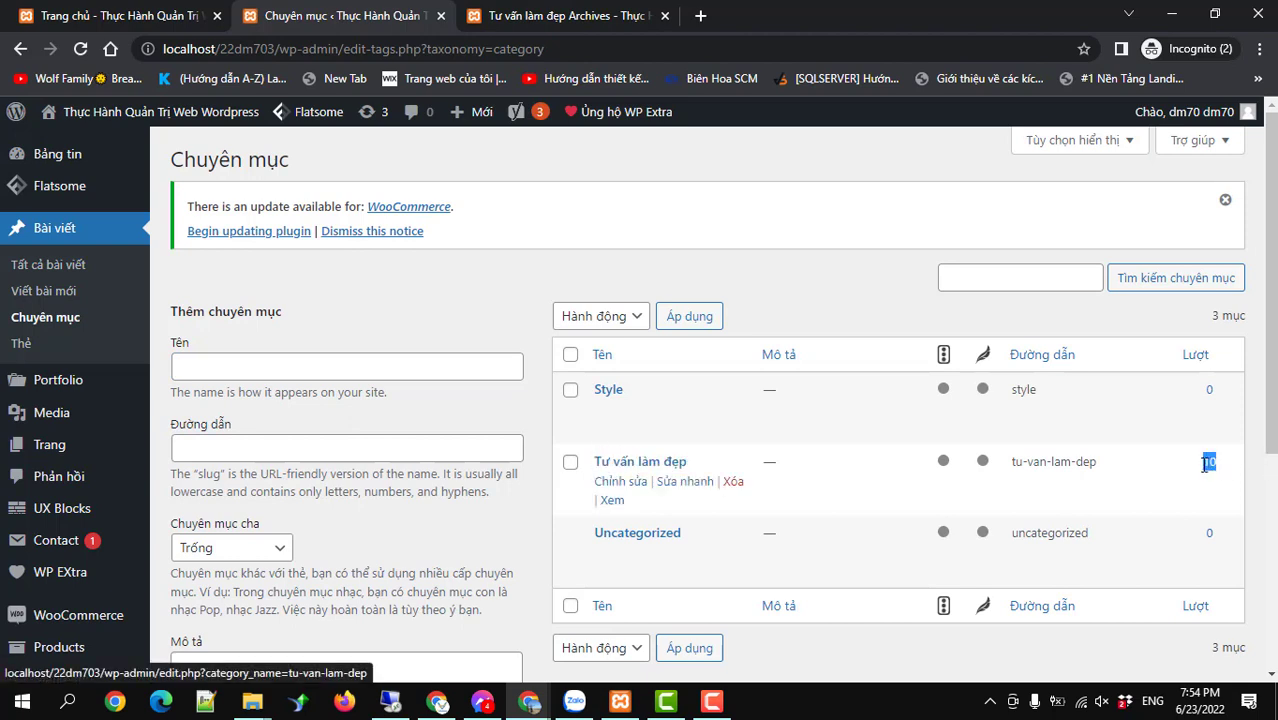
pyautogui.click(520, 16)
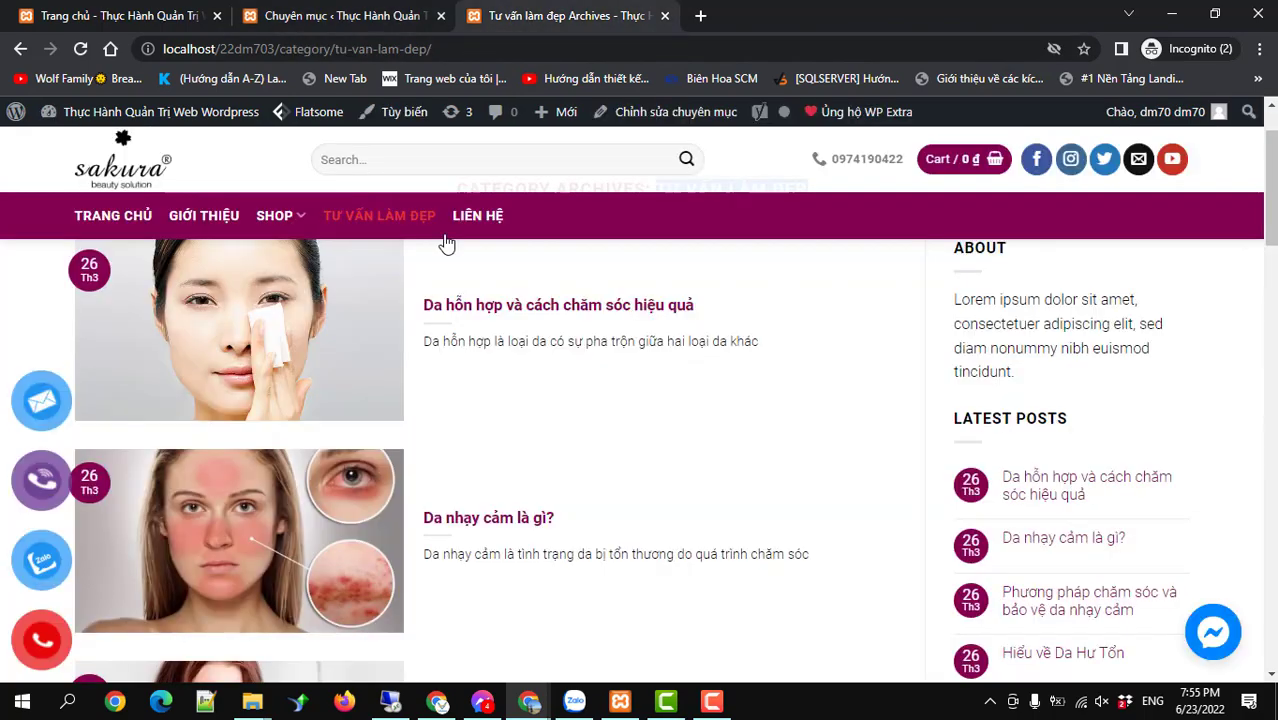
# Look through the posts on the Tư vấn làm đẹp front-end page and return to the post categories list.
pyautogui.scroll(-6, 309, 452)
pyautogui.scroll(3, 308, 457)
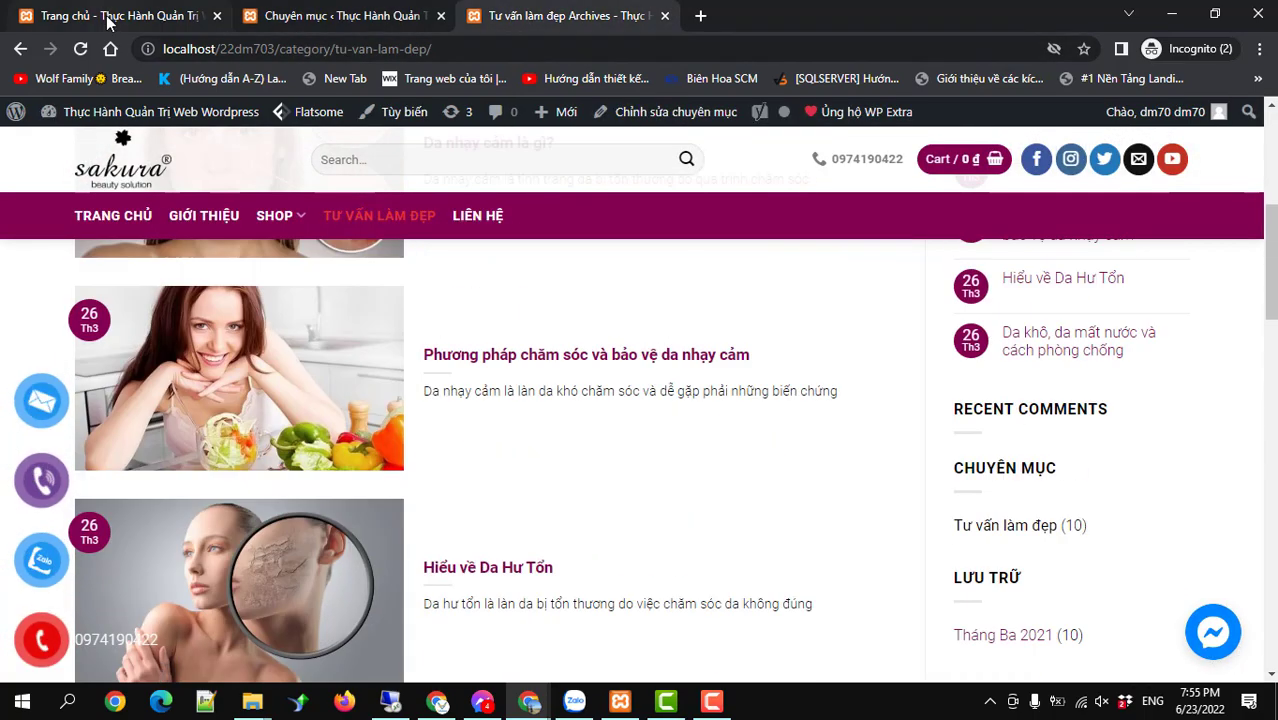
pyautogui.click(110, 20)
pyautogui.click(285, 16)
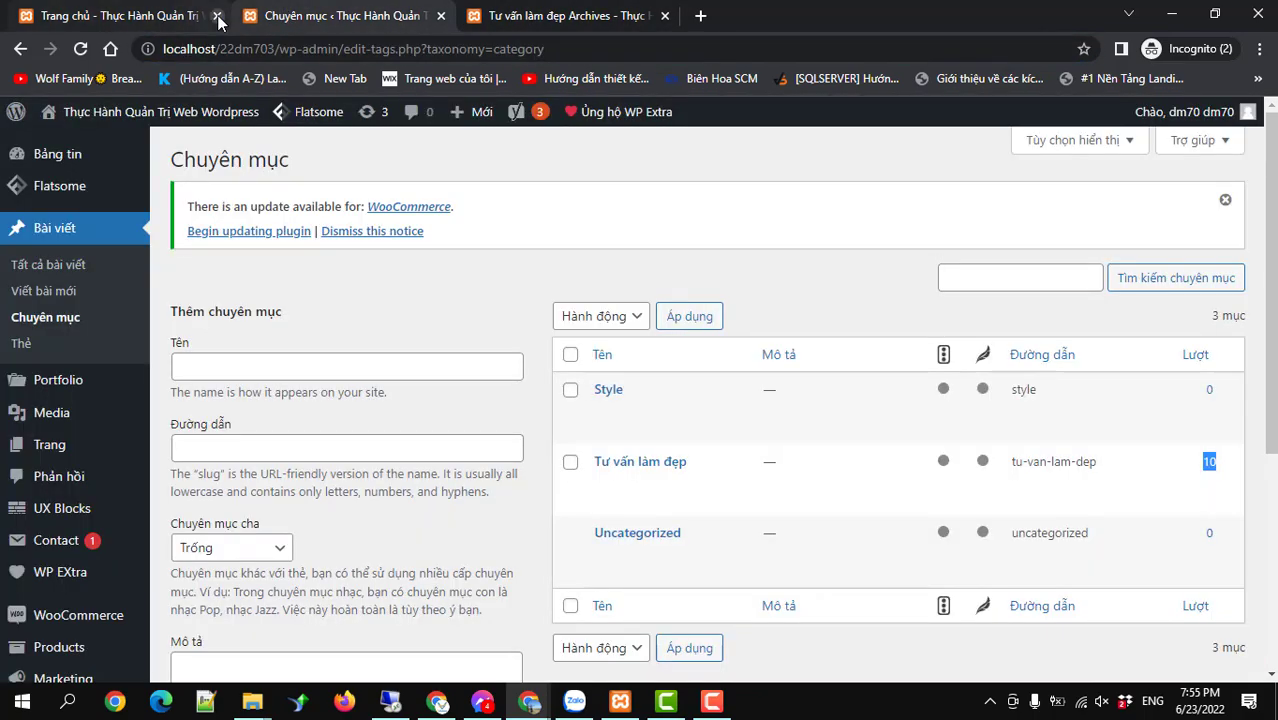
# Open the list of all posts and compare its entries with the Tư vấn làm đẹp category page on the front end.
pyautogui.click(43, 266)
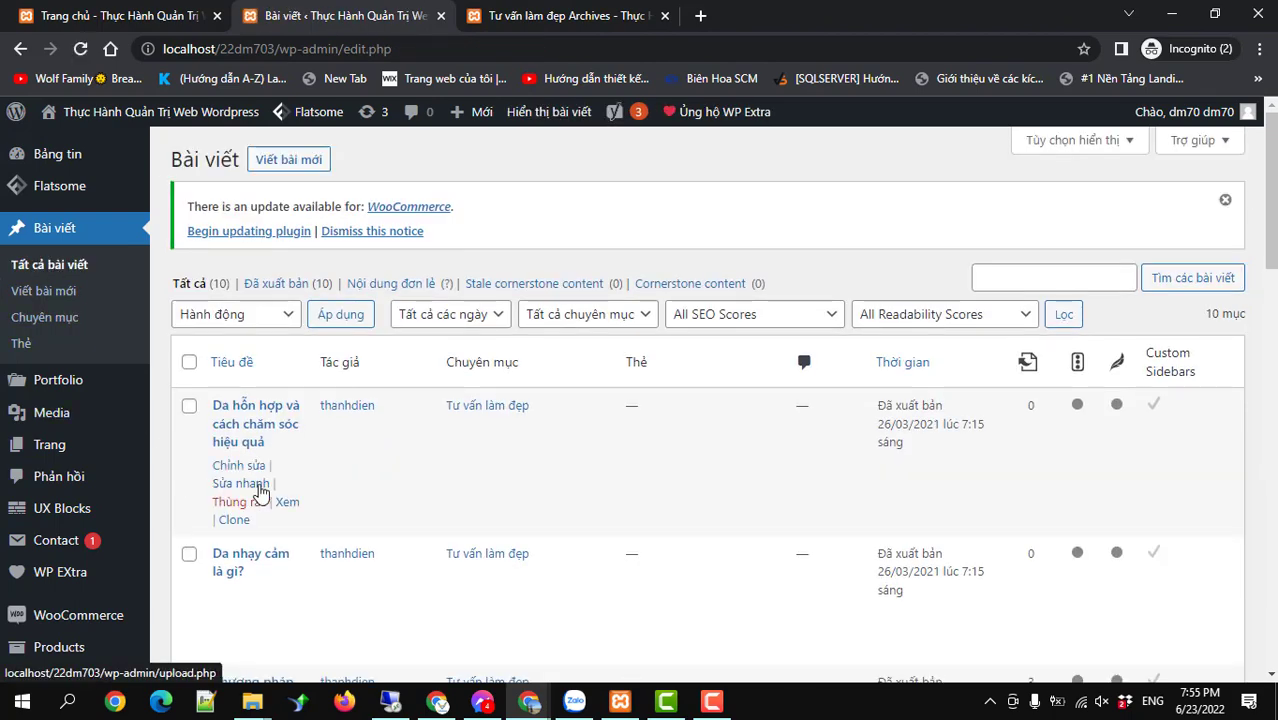
pyautogui.scroll(-8, 260, 490)
pyautogui.scroll(-9, 259, 490)
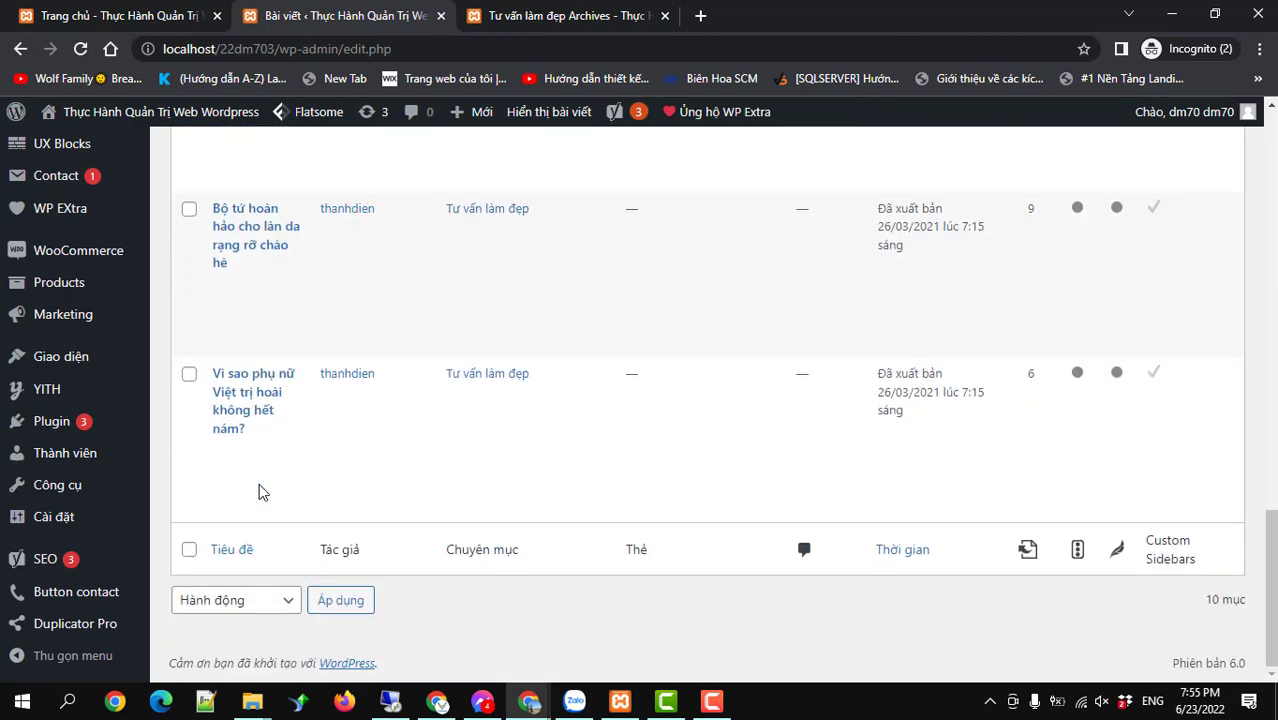
pyautogui.scroll(6, 259, 490)
pyautogui.scroll(10, 259, 483)
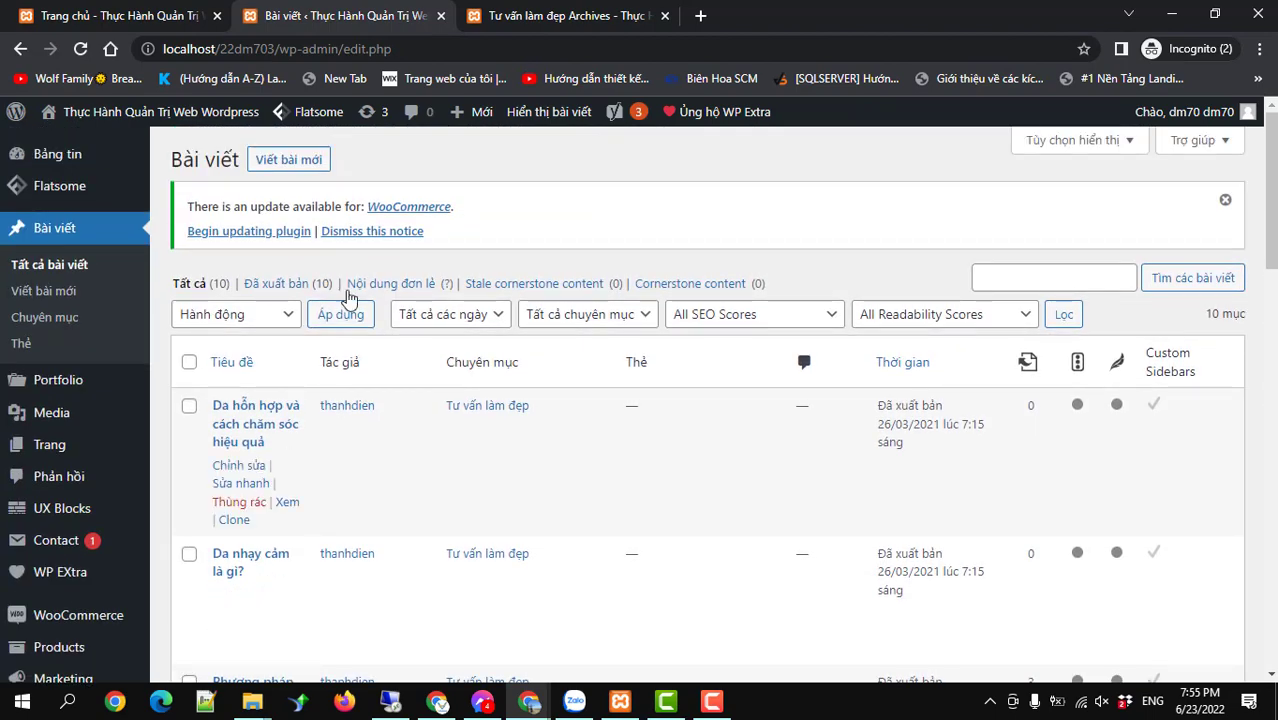
pyautogui.click(515, 18)
pyautogui.scroll(5, 450, 342)
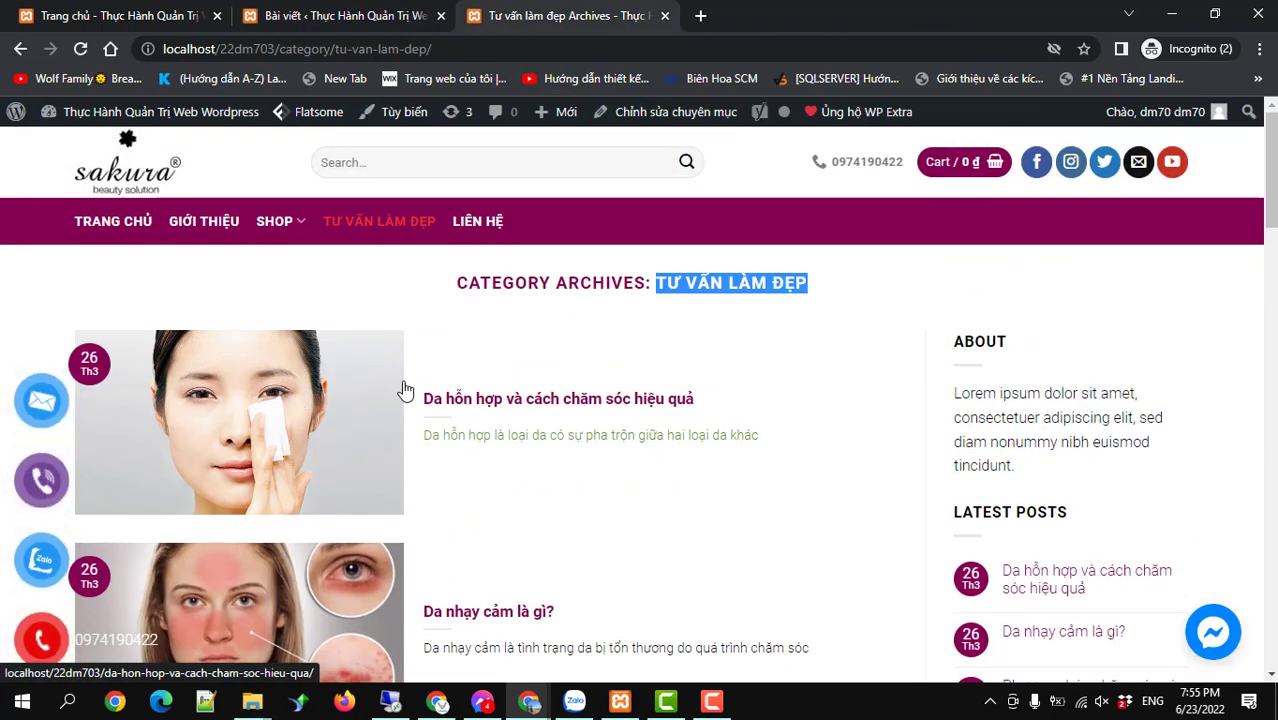
pyautogui.click(281, 18)
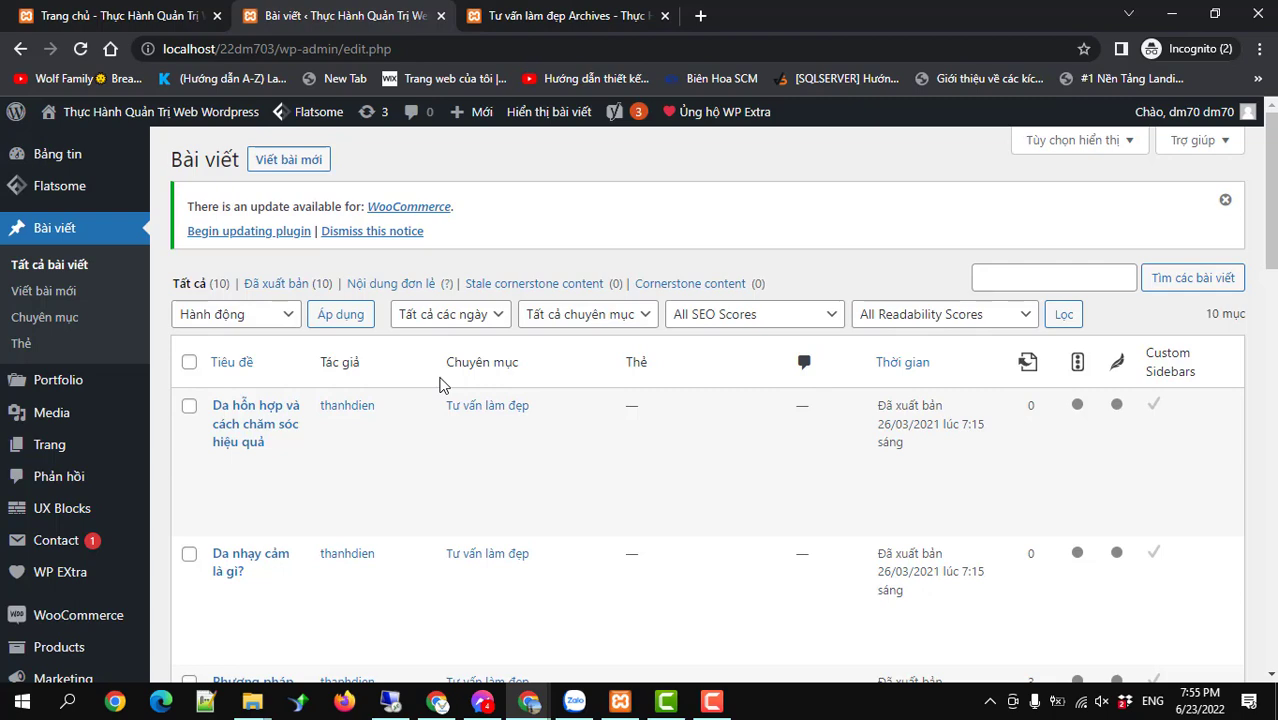
# Open the Shop page on the front end and expand the Chăm sóc da mặt product category to show its subcategories.
pyautogui.click(525, 20)
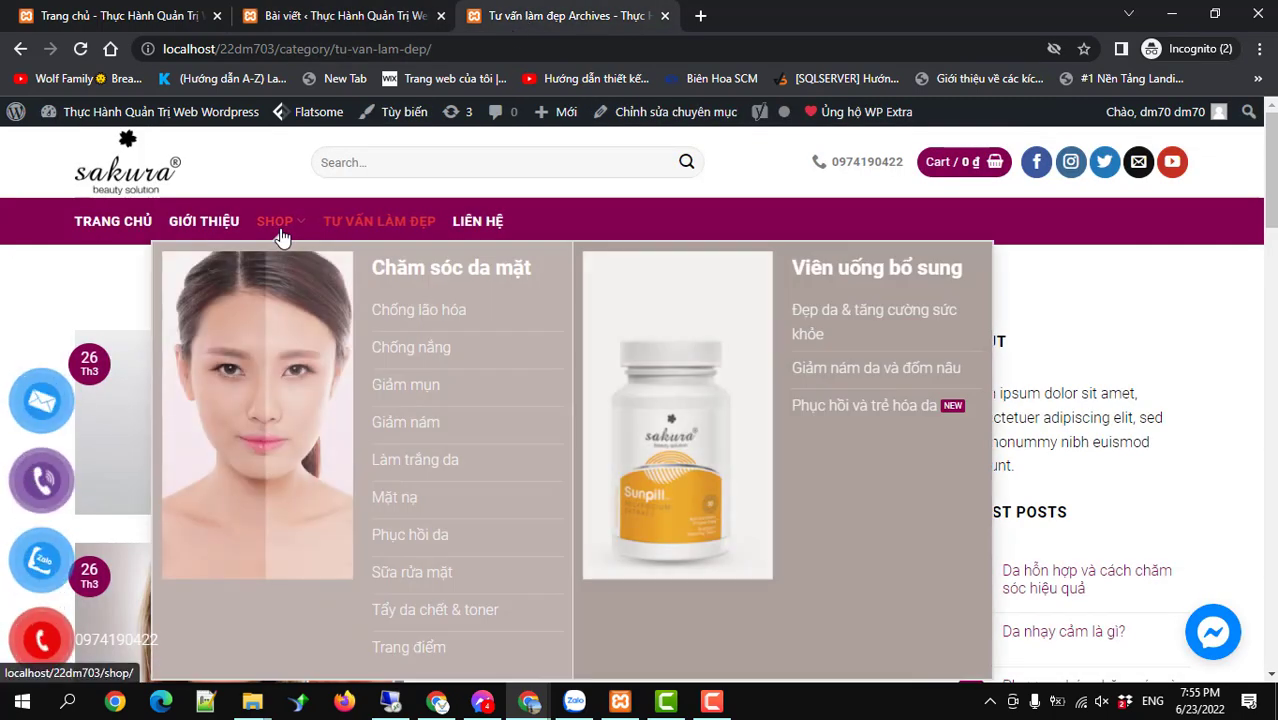
pyautogui.click(275, 227)
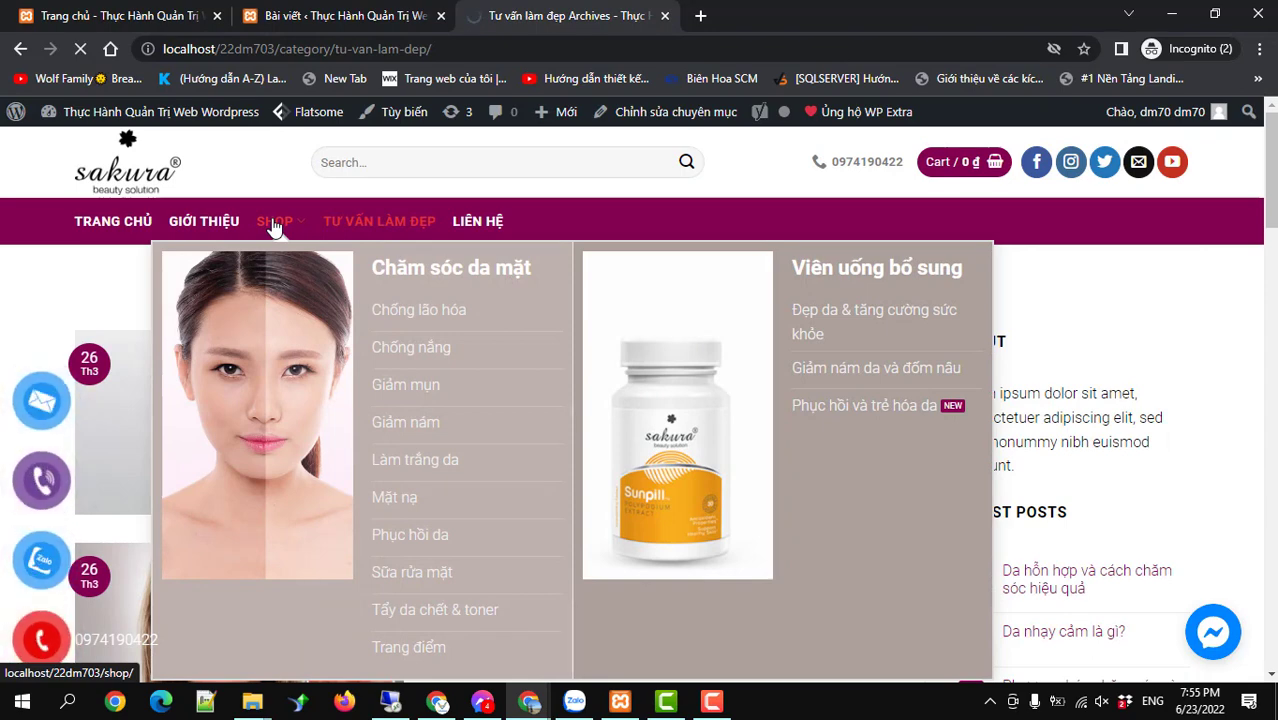
pyautogui.click(275, 228)
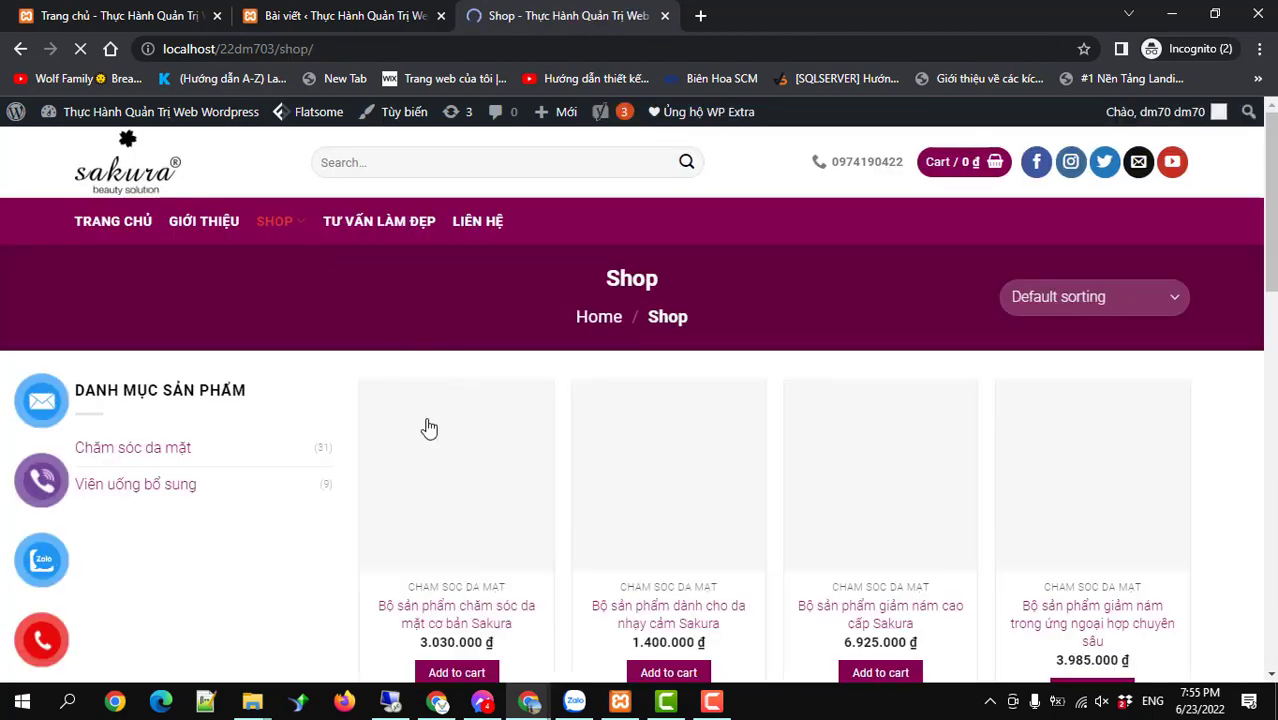
pyautogui.click(324, 448)
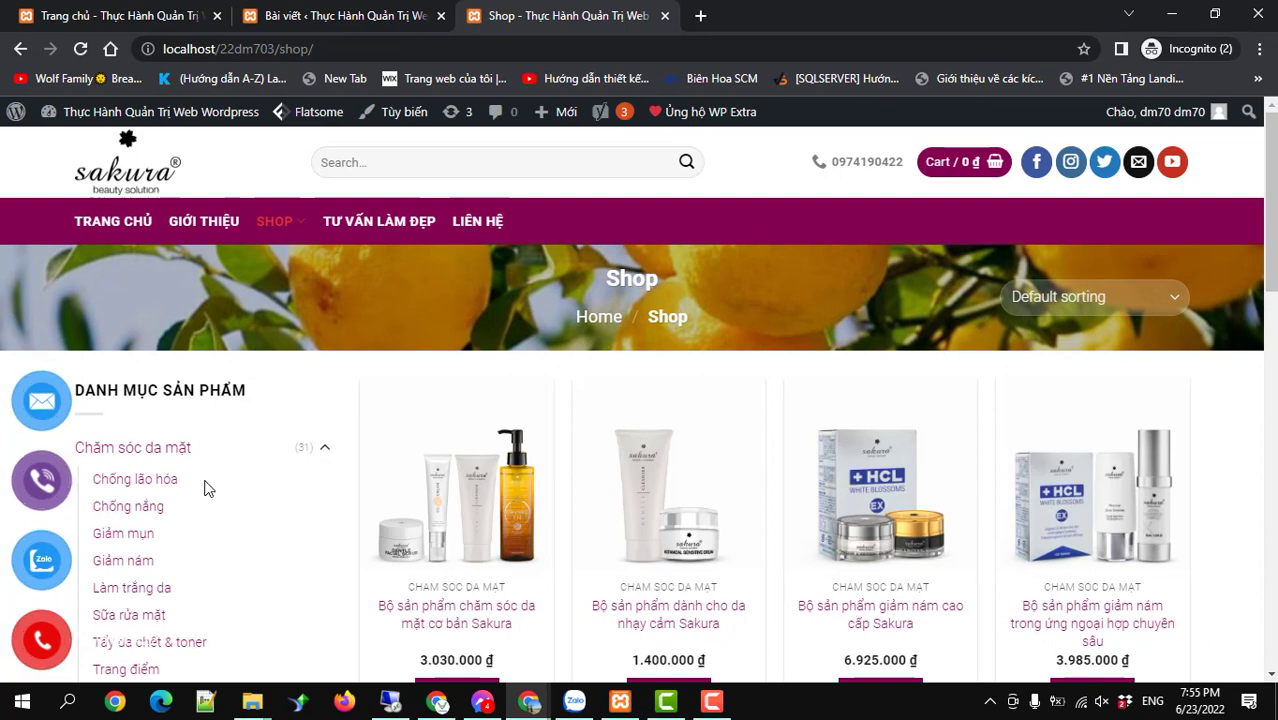
pyautogui.scroll(-1, 688, 481)
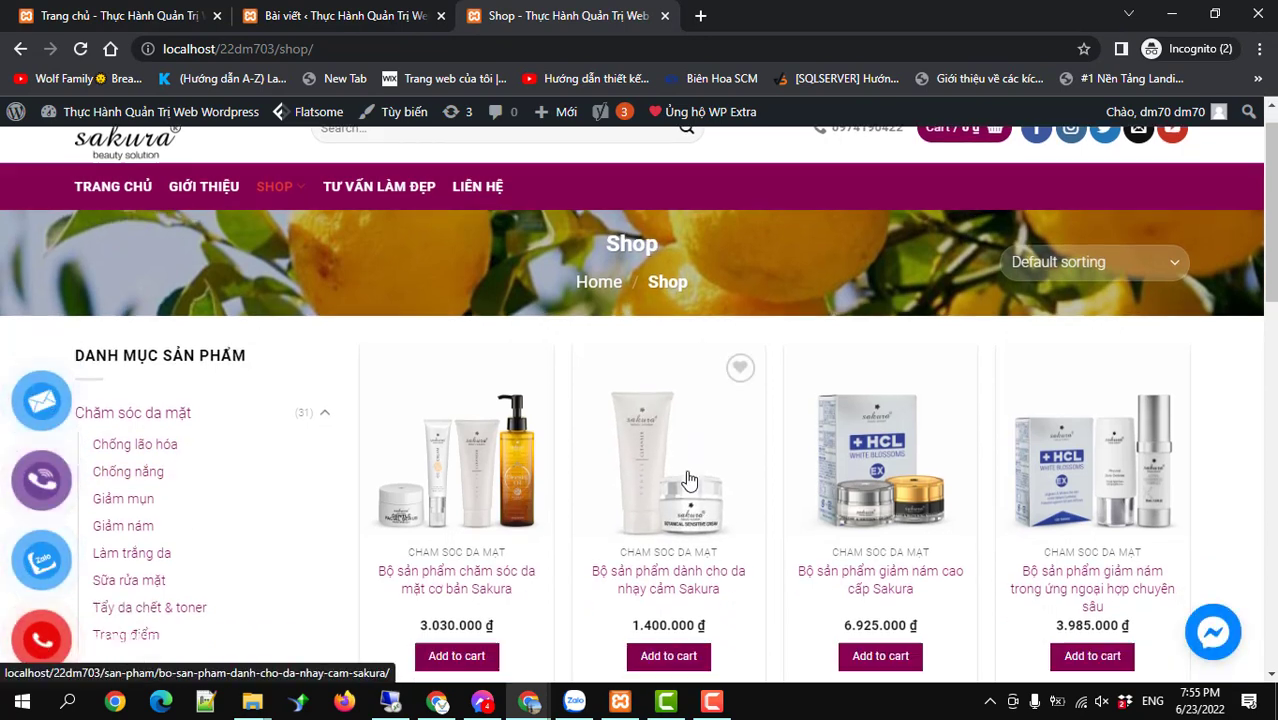
pyautogui.scroll(-1, 688, 481)
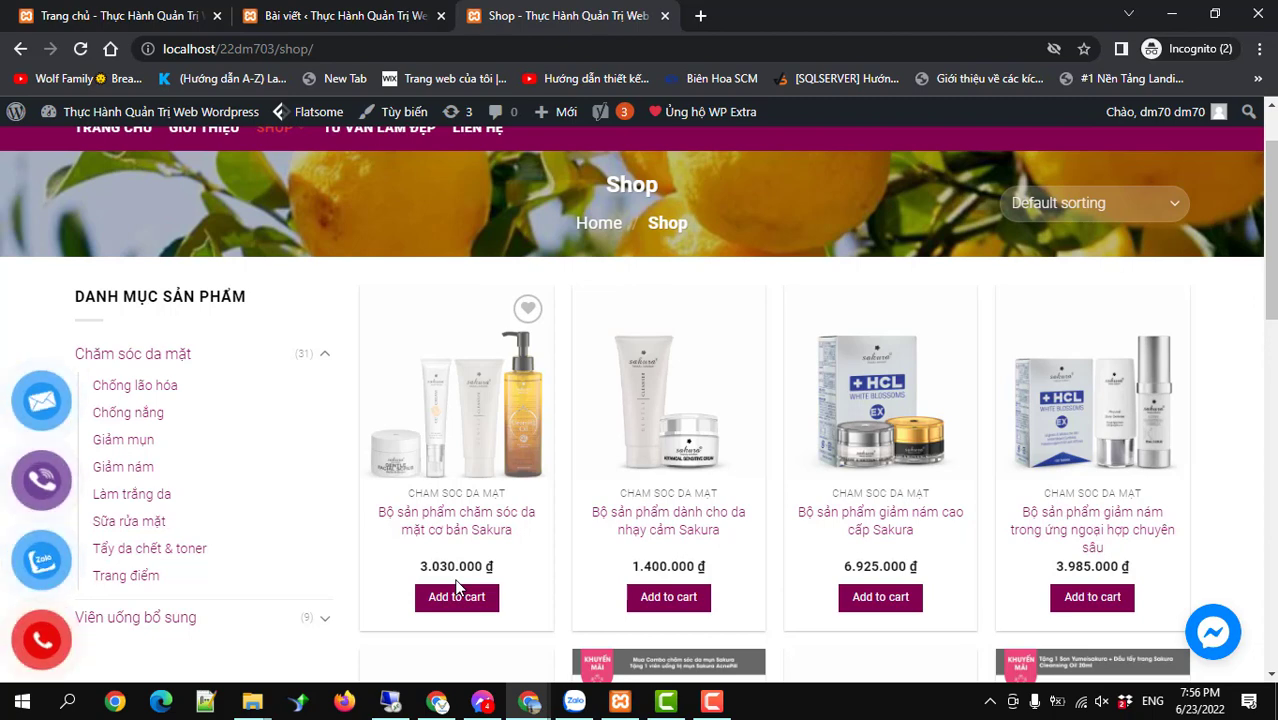
# Open the product categories management page in the WordPress admin, checking the Shop page's category list while it loads.
pyautogui.click(287, 26)
pyautogui.scroll(-2, 40, 540)
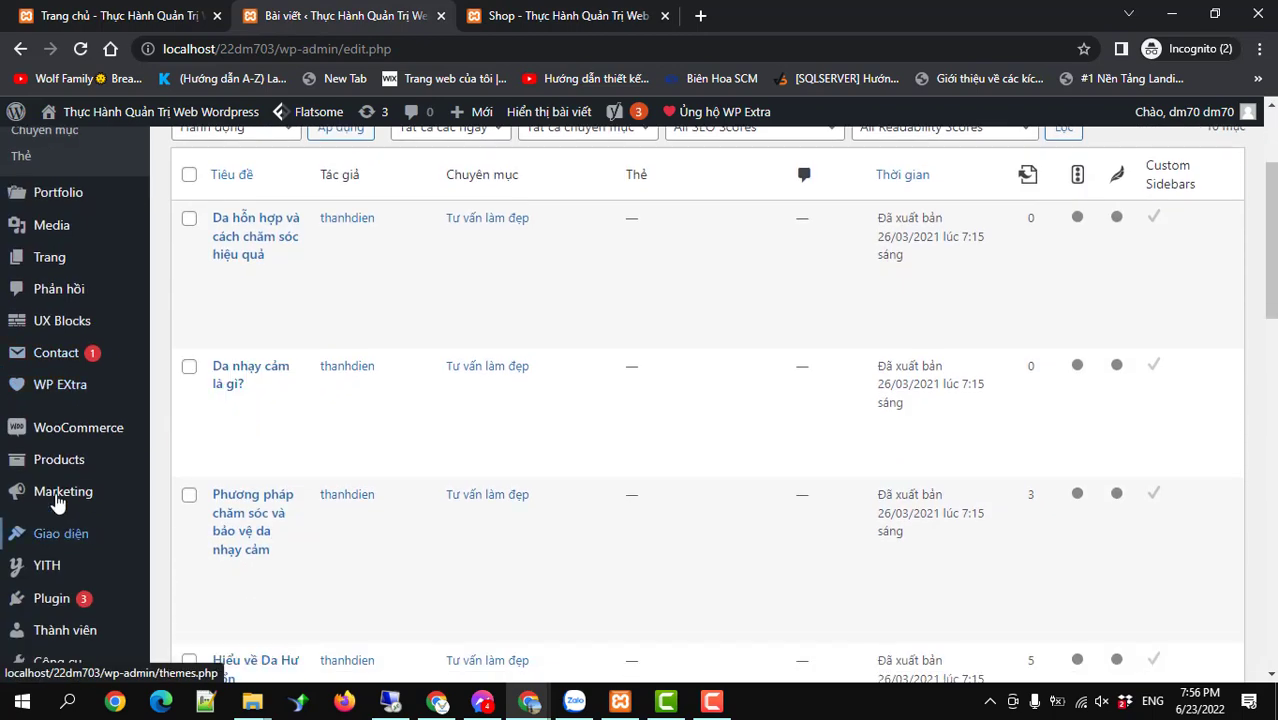
pyautogui.moveTo(60, 475)
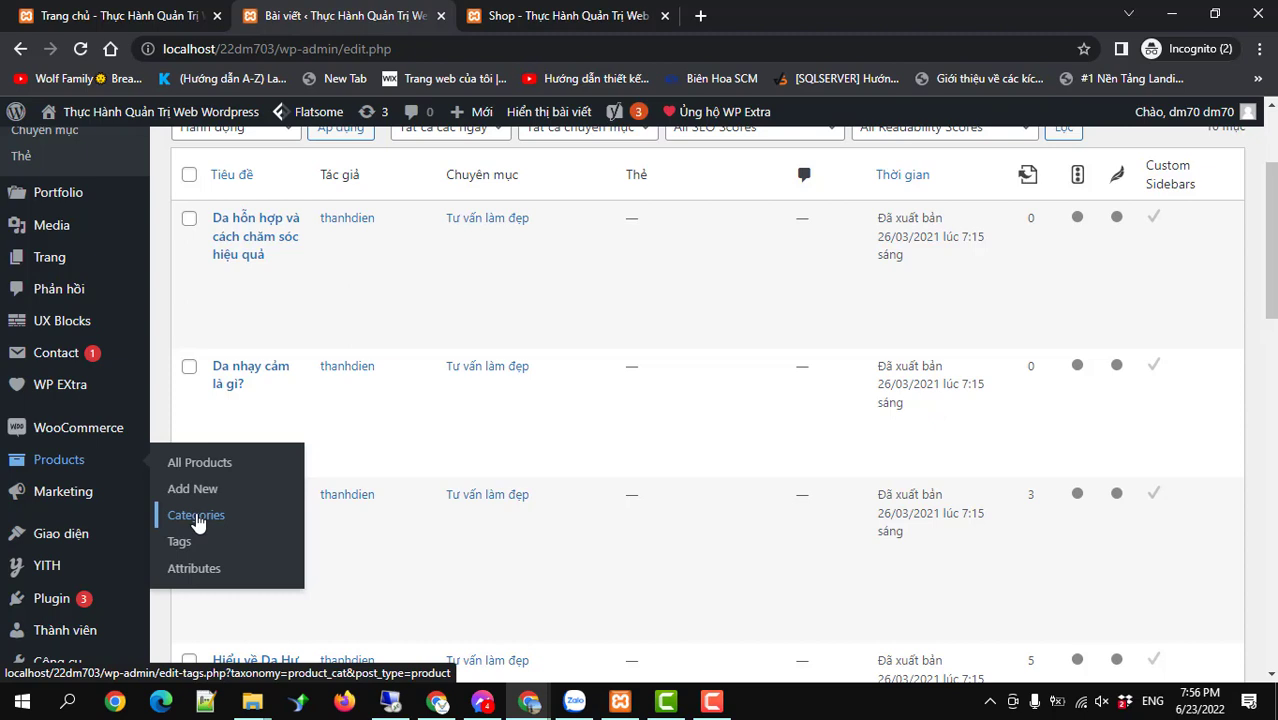
pyautogui.click(198, 523)
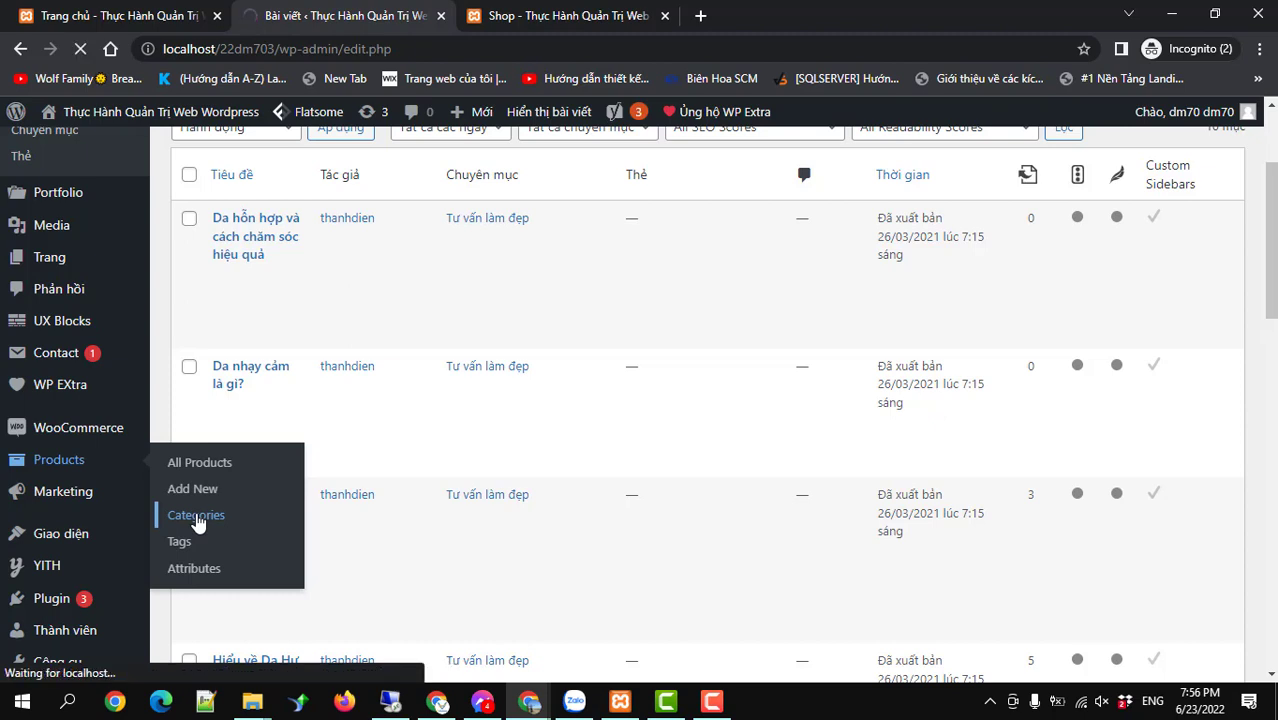
pyautogui.click(545, 16)
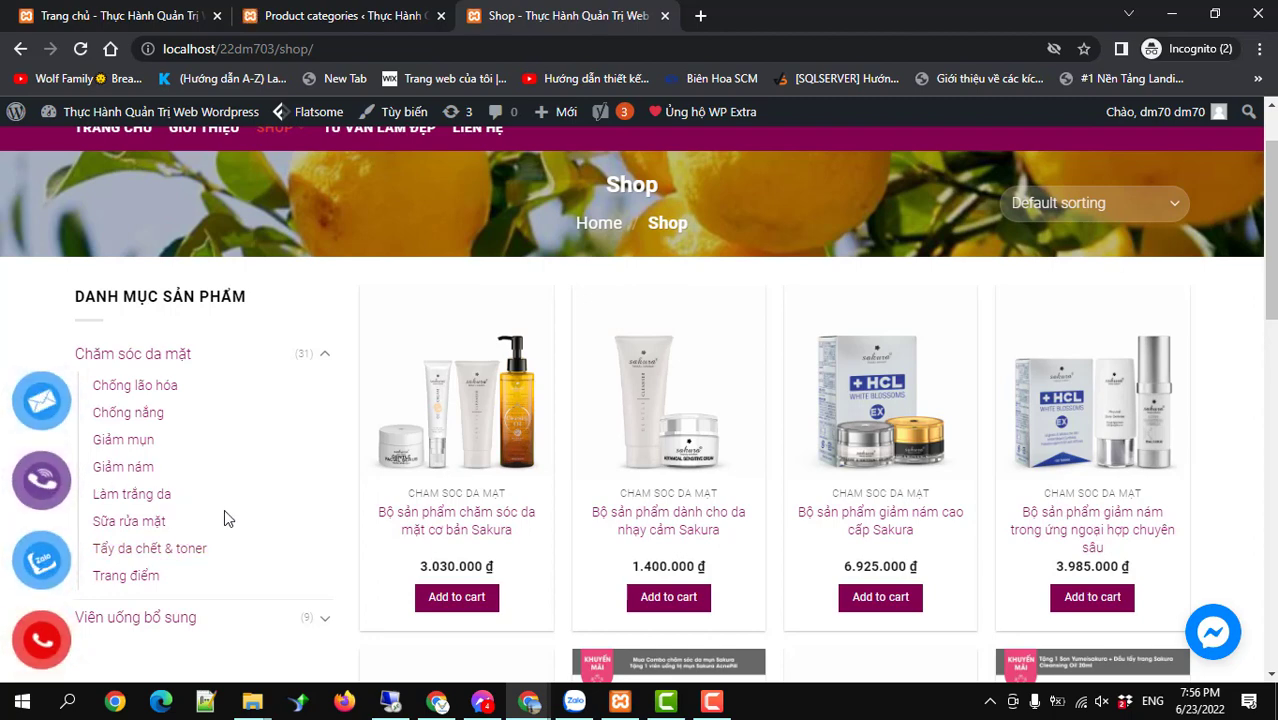
pyautogui.click(308, 18)
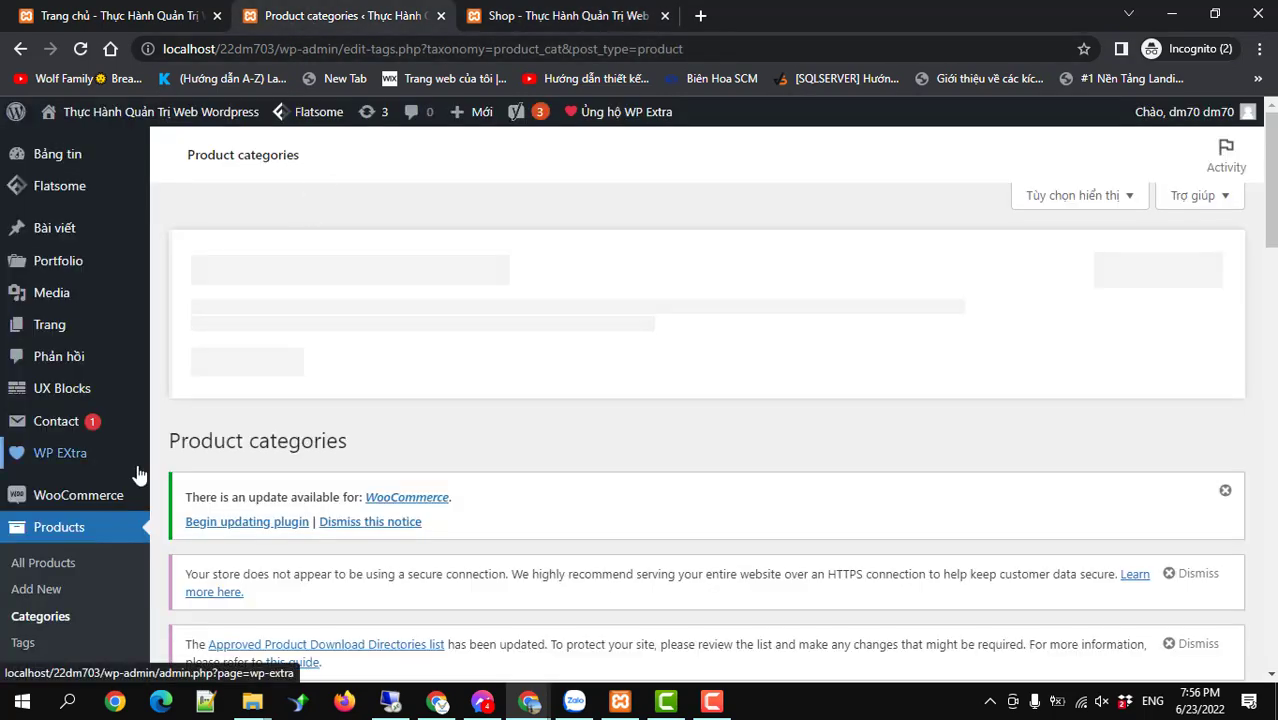
# Examine the product categories list with its parent and child entries, and compare it with the category sidebar on the Shop page.
pyautogui.scroll(-2, 137, 473)
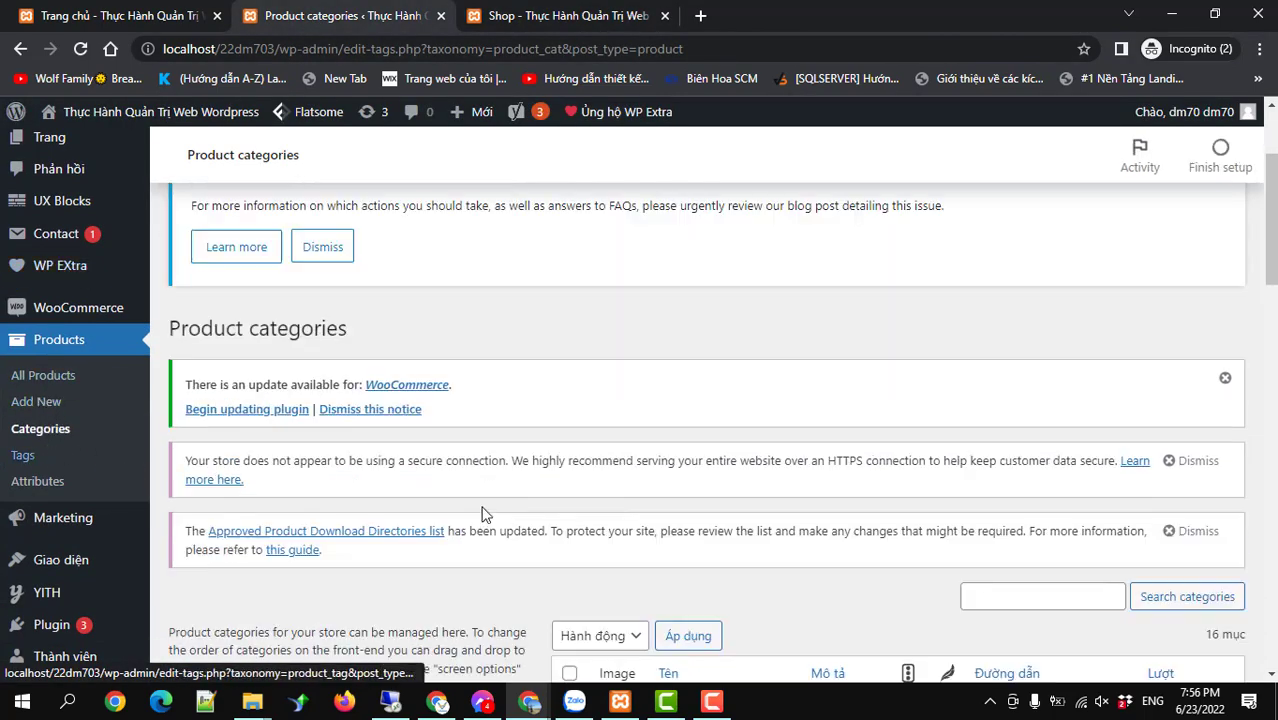
pyautogui.scroll(-2, 807, 528)
pyautogui.scroll(-10, 635, 497)
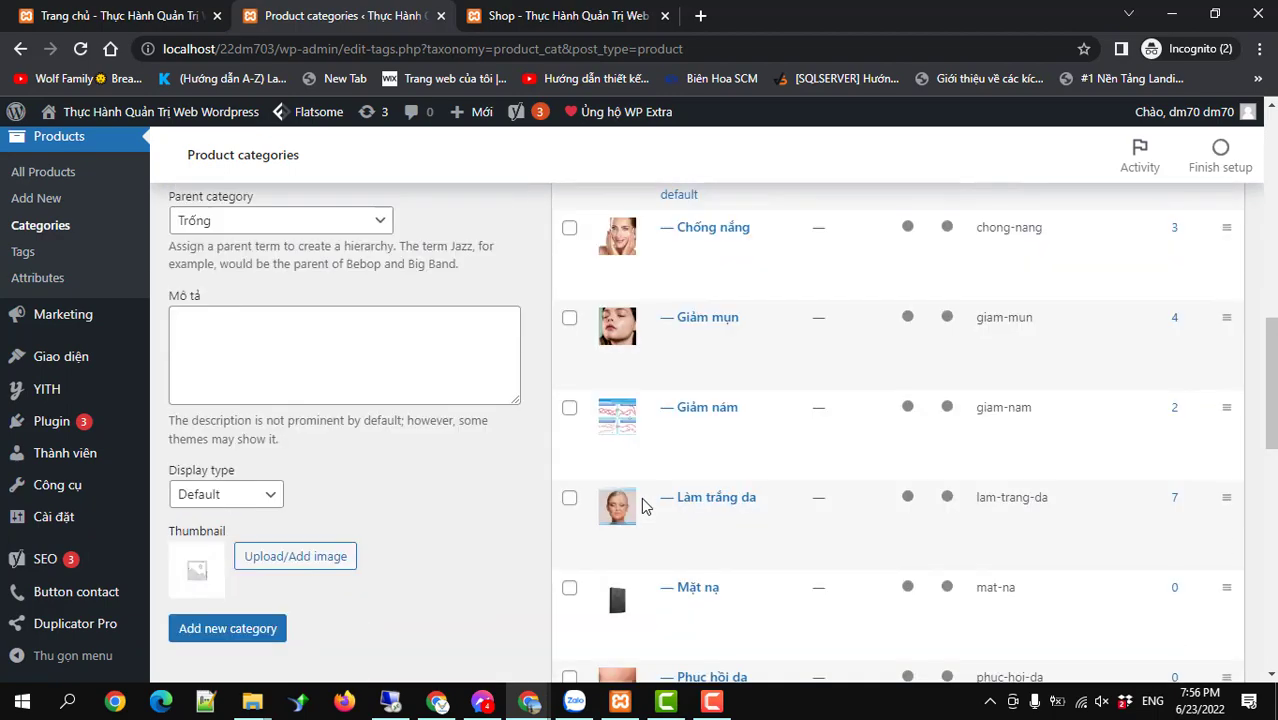
pyautogui.scroll(10, 641, 497)
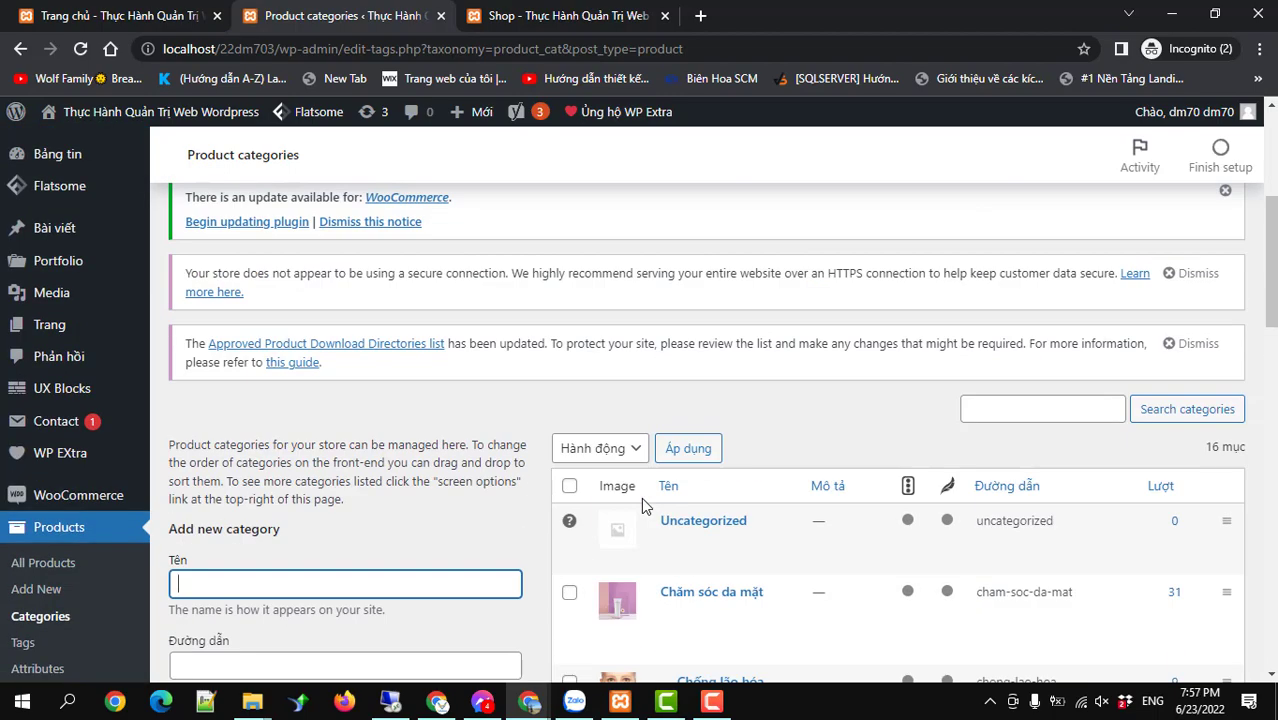
pyautogui.scroll(1, 641, 497)
pyautogui.scroll(-4, 641, 497)
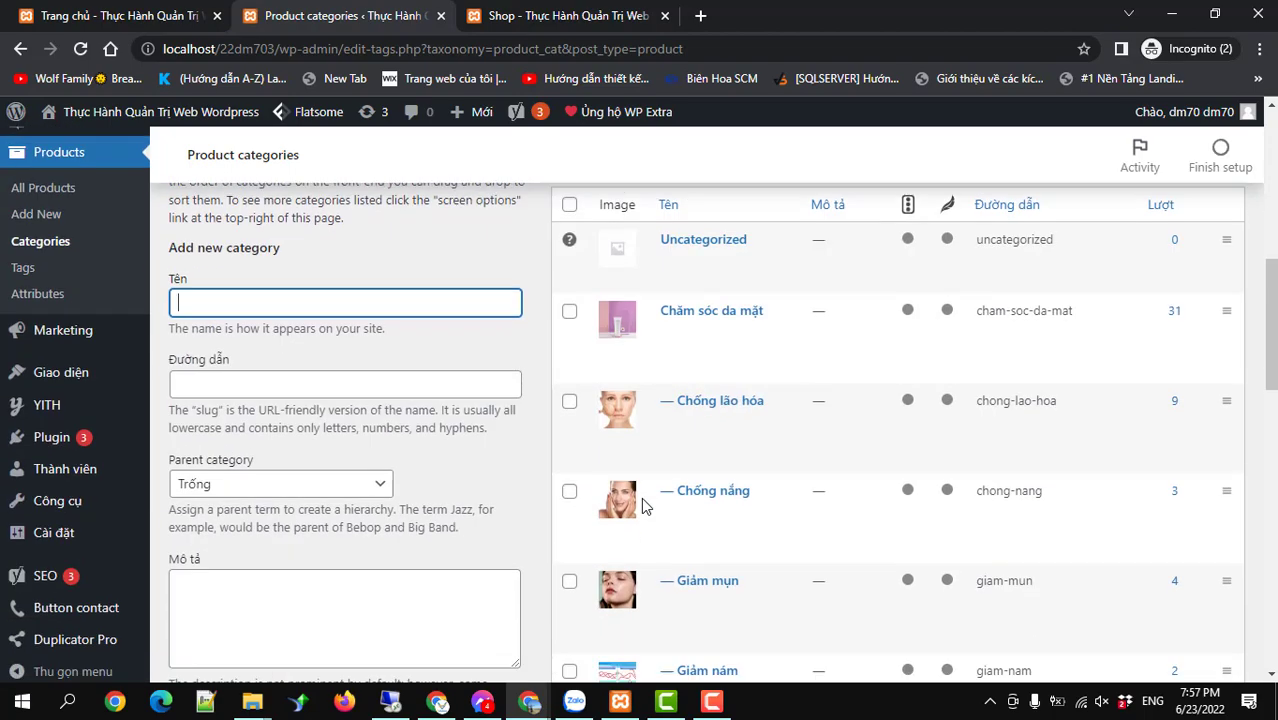
pyautogui.scroll(2, 641, 497)
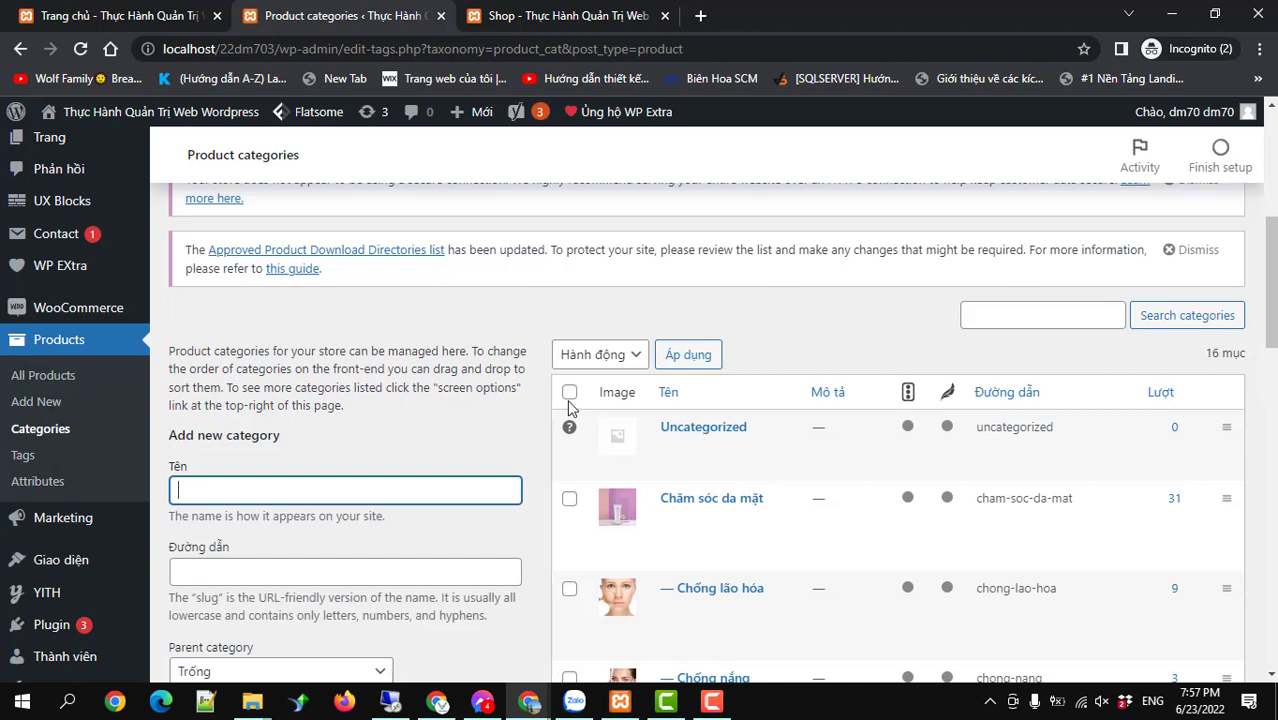
pyautogui.click(510, 16)
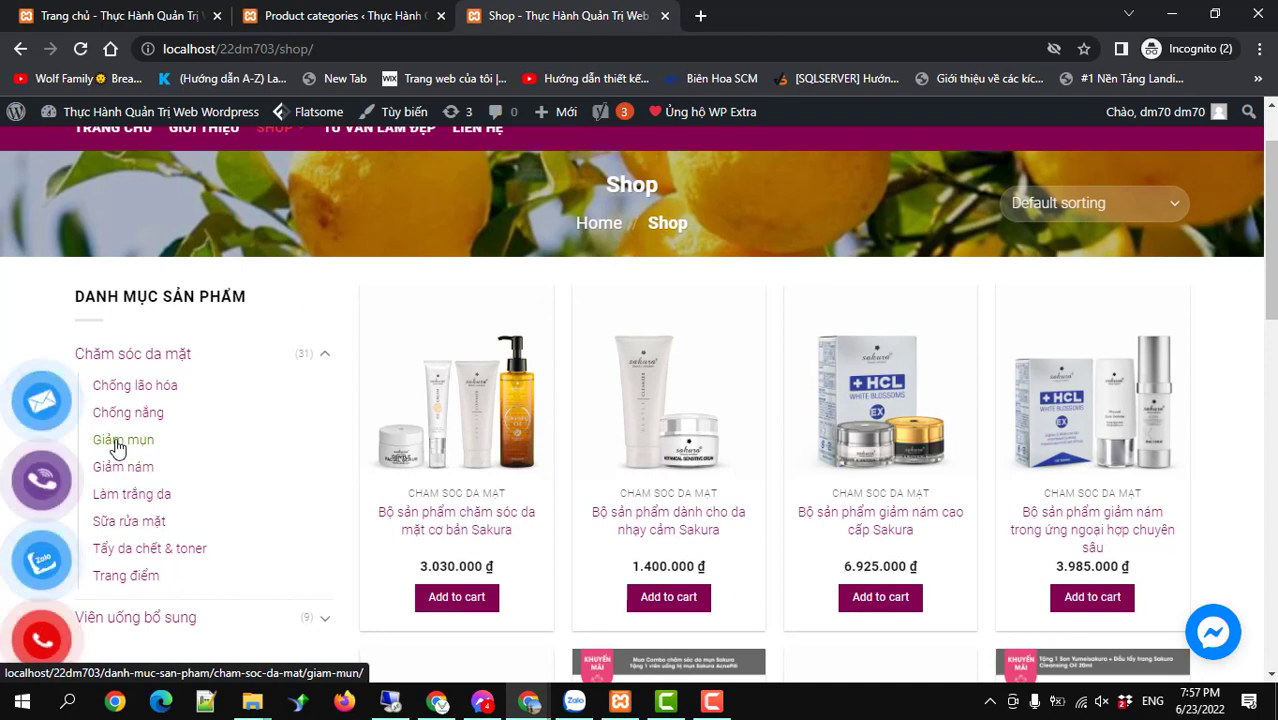
pyautogui.click(340, 15)
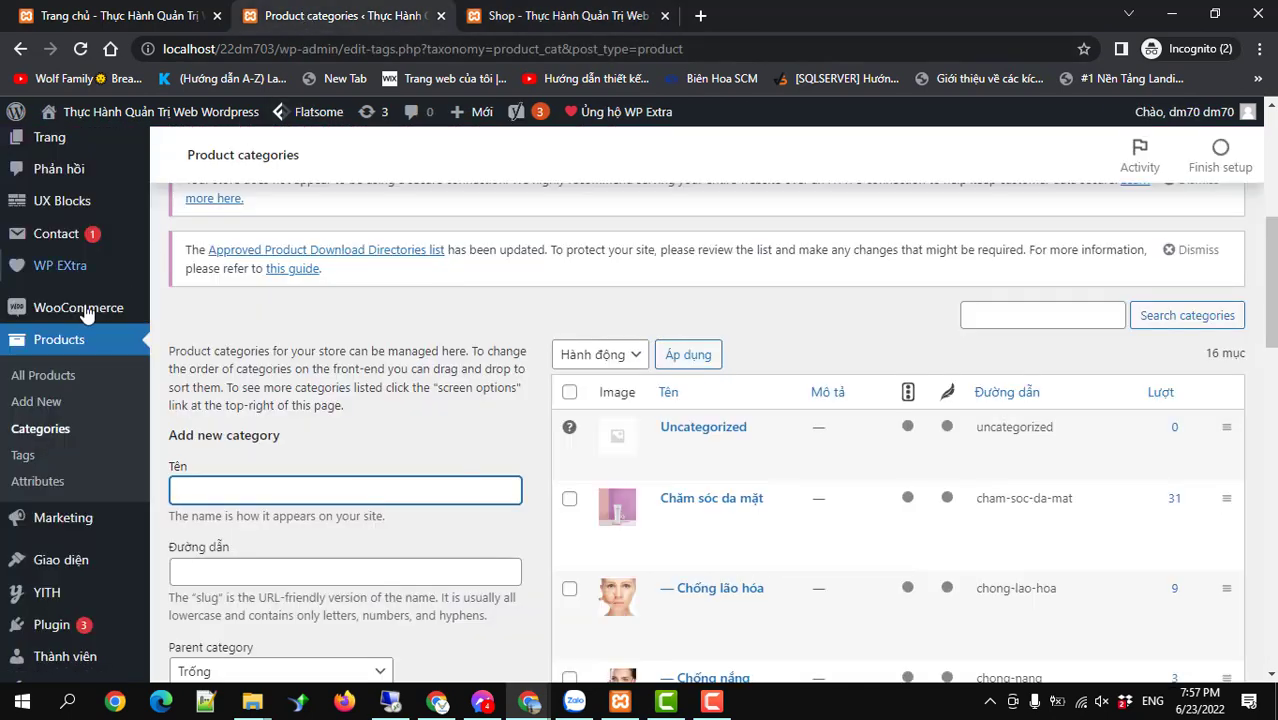
# Open the list of all products, start a new product and bring up its Product categories options.
pyautogui.click(53, 377)
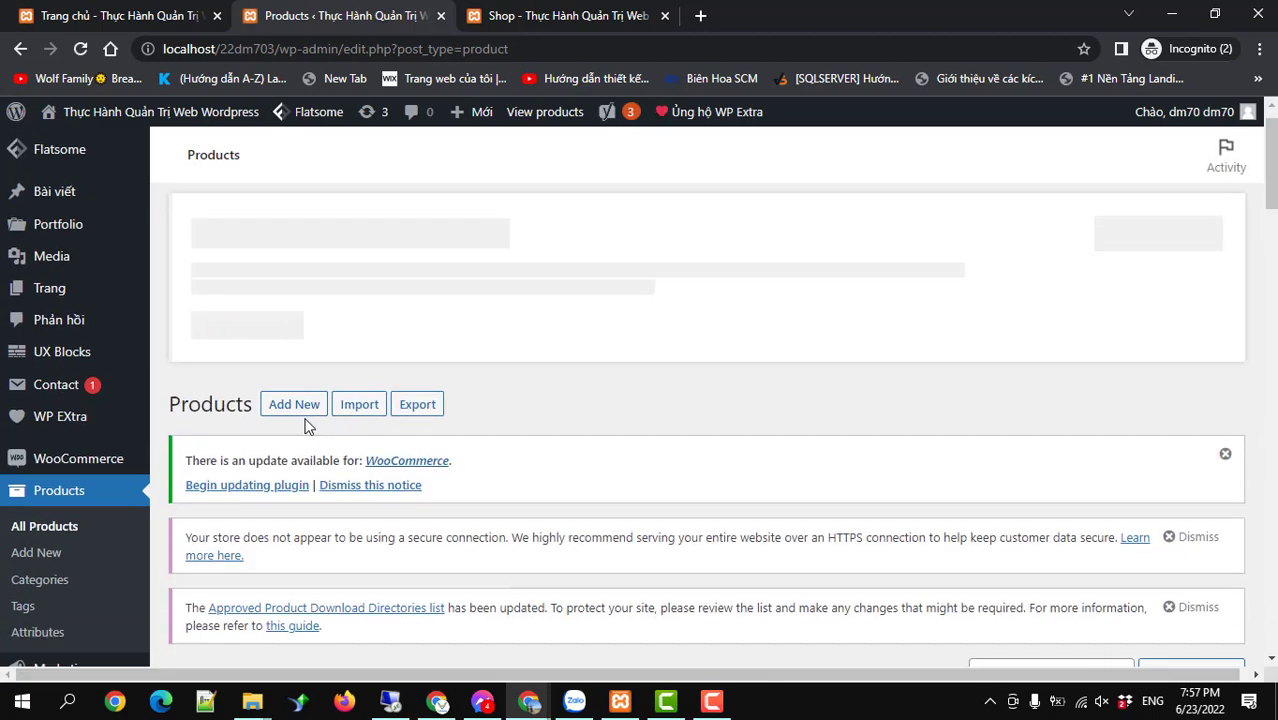
pyautogui.scroll(-2, 305, 380)
pyautogui.click(294, 254)
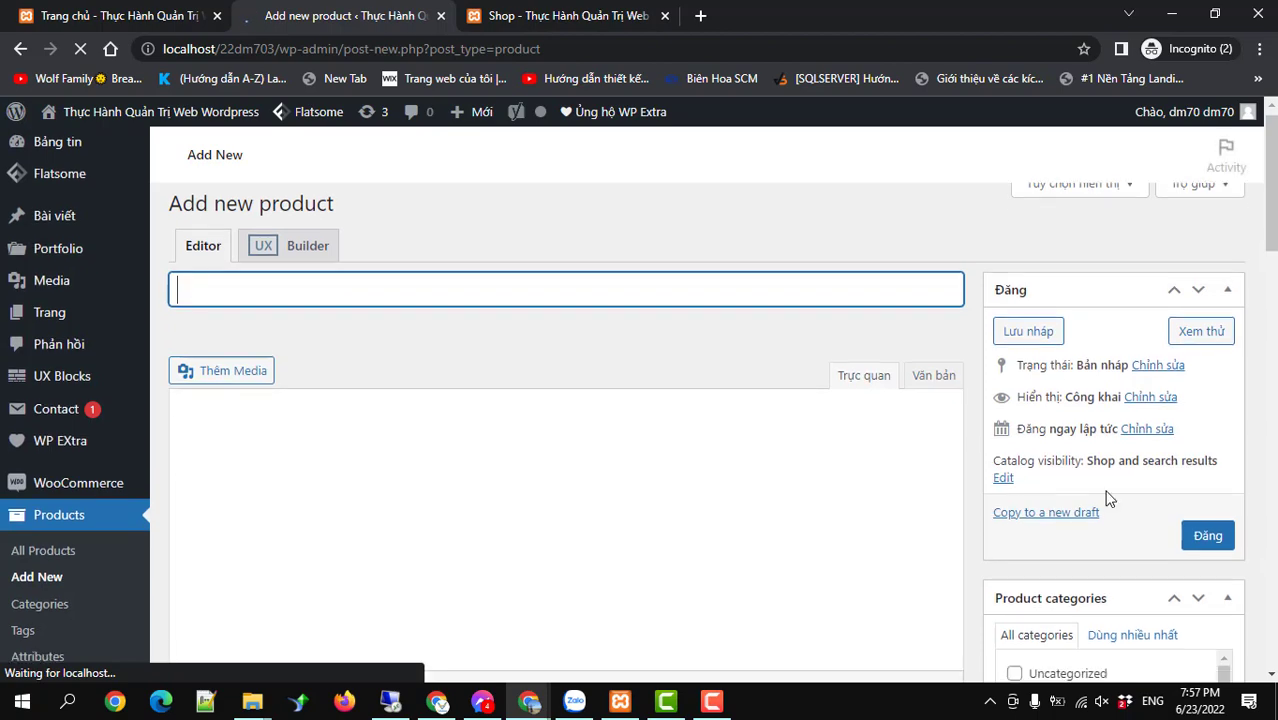
pyautogui.scroll(-7, 1071, 486)
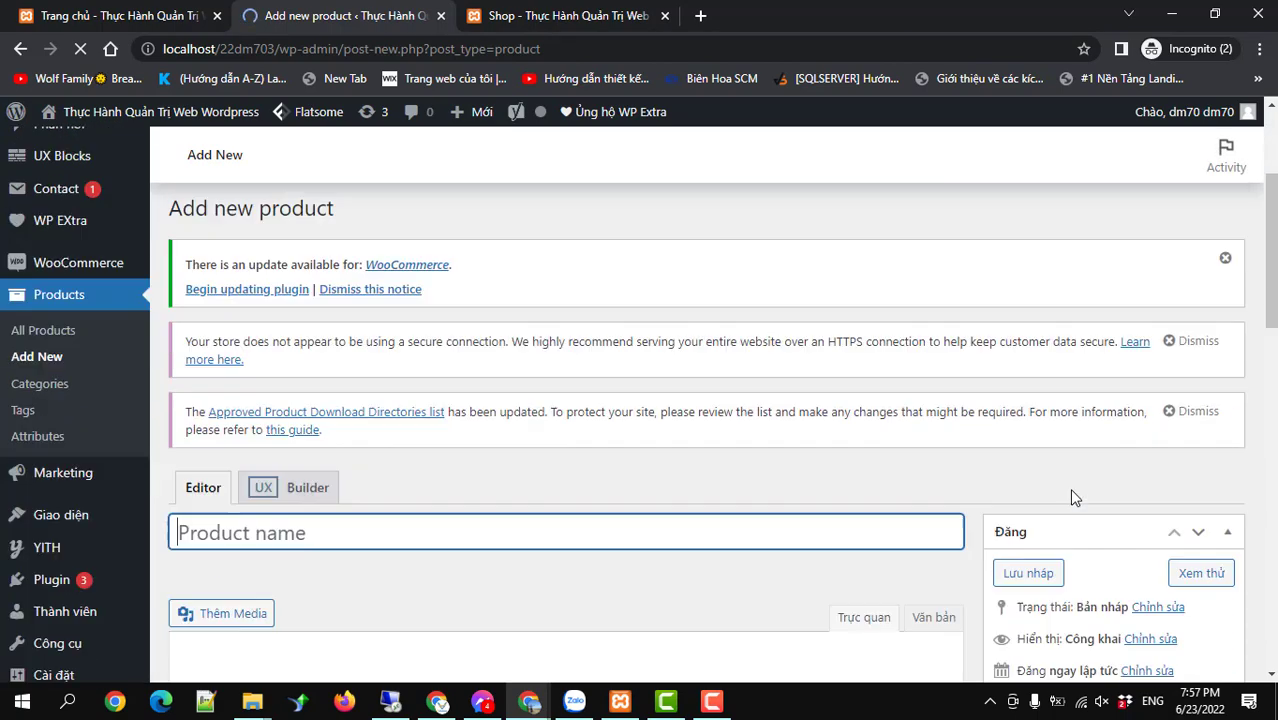
pyautogui.scroll(3, 1062, 533)
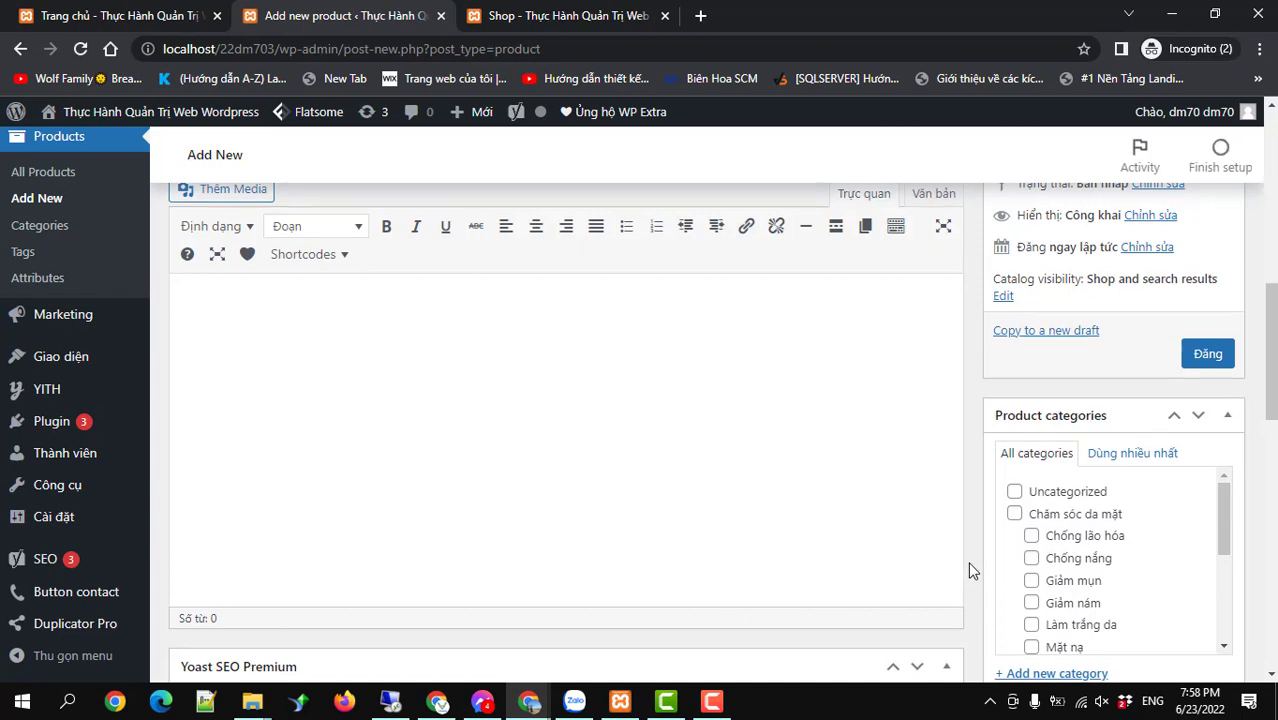
# Compare the new product form and the product admin sections with the products and categories on the Shop page.
pyautogui.click(543, 20)
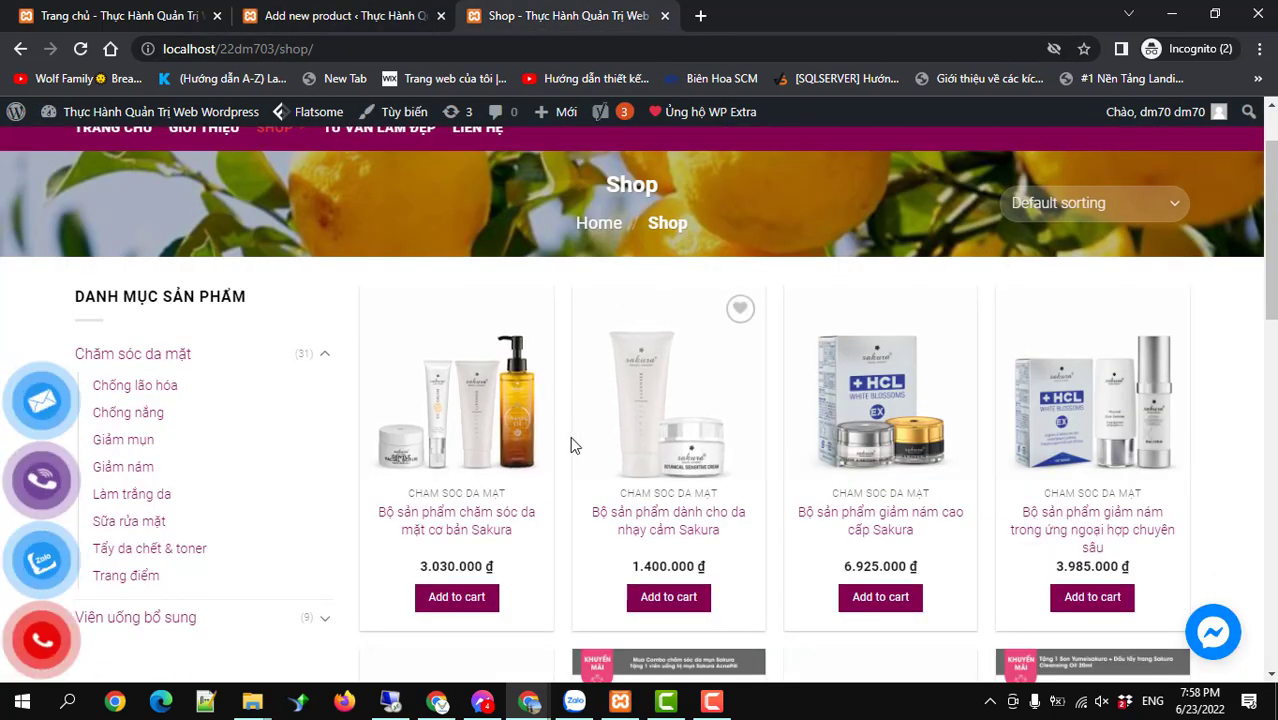
pyautogui.click(369, 25)
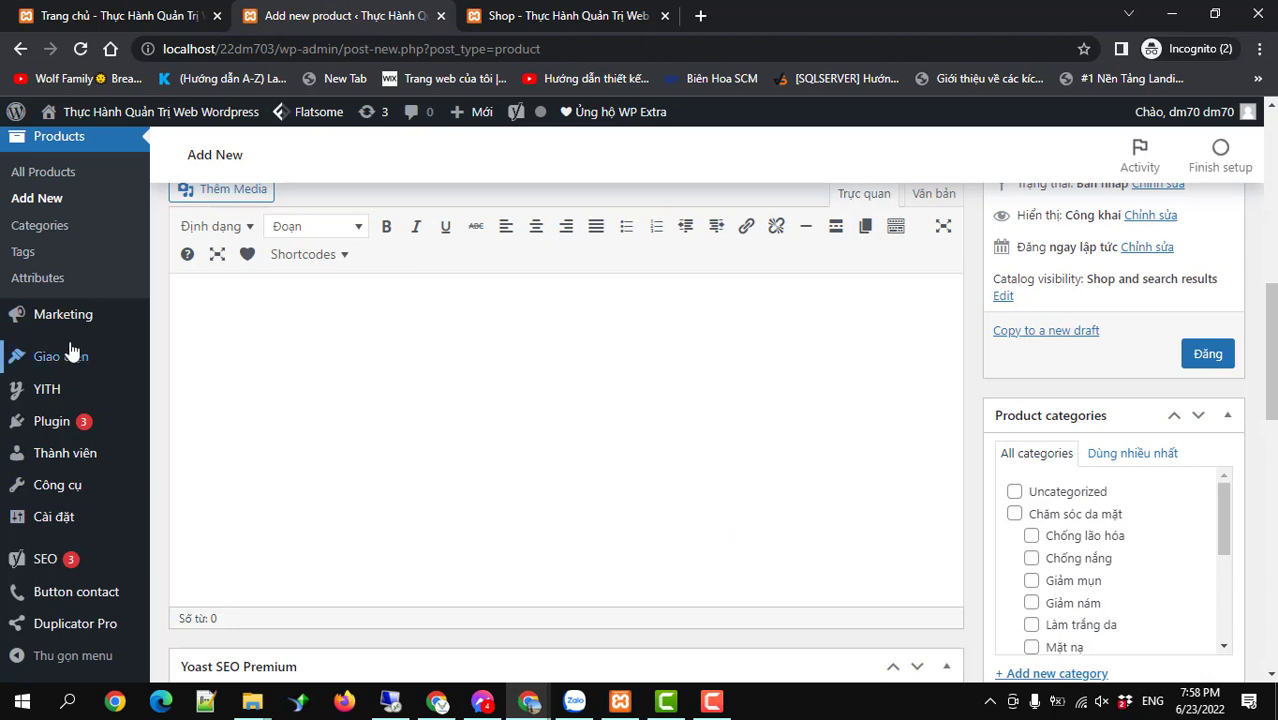
pyautogui.scroll(1, 67, 333)
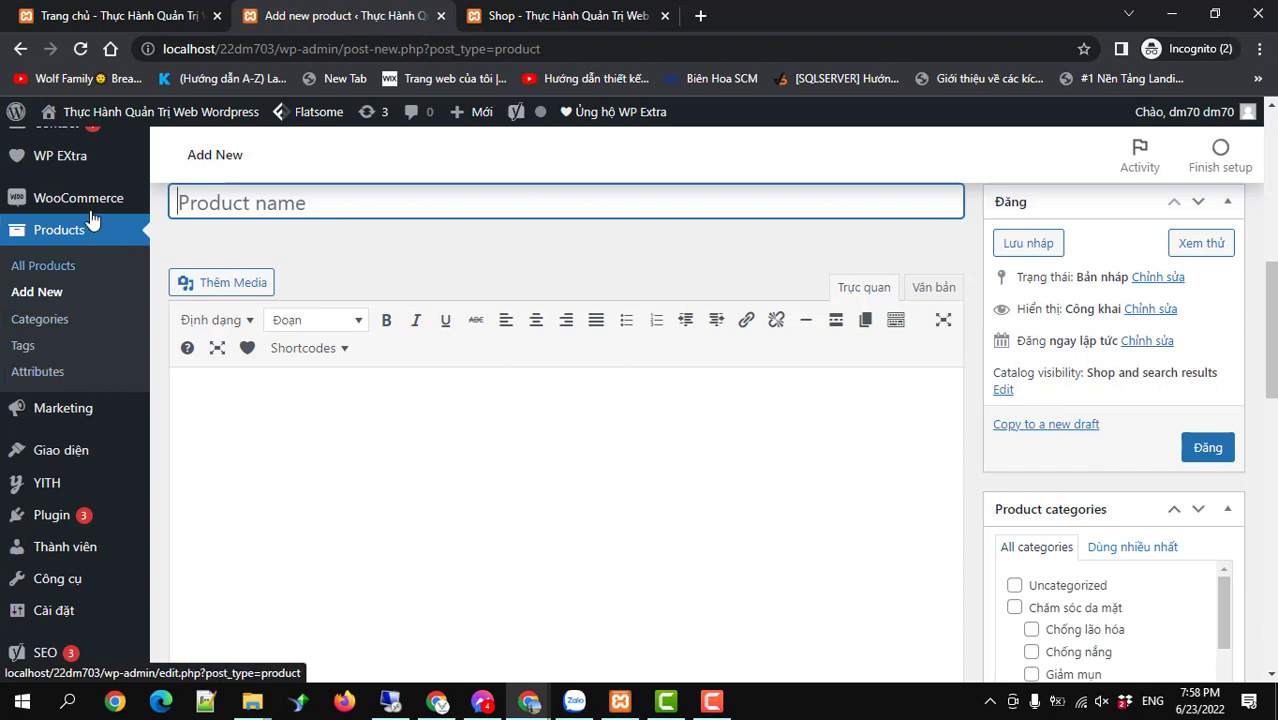
pyautogui.moveTo(52, 212)
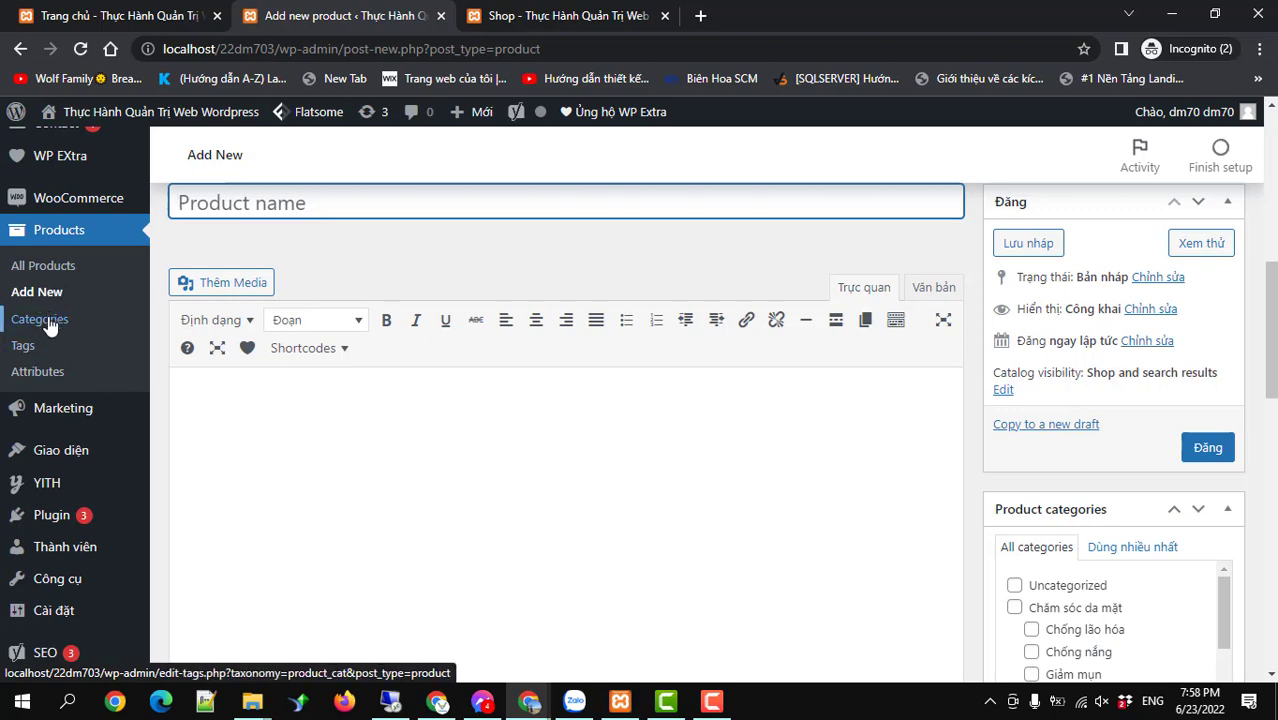
pyautogui.scroll(2, 250, 350)
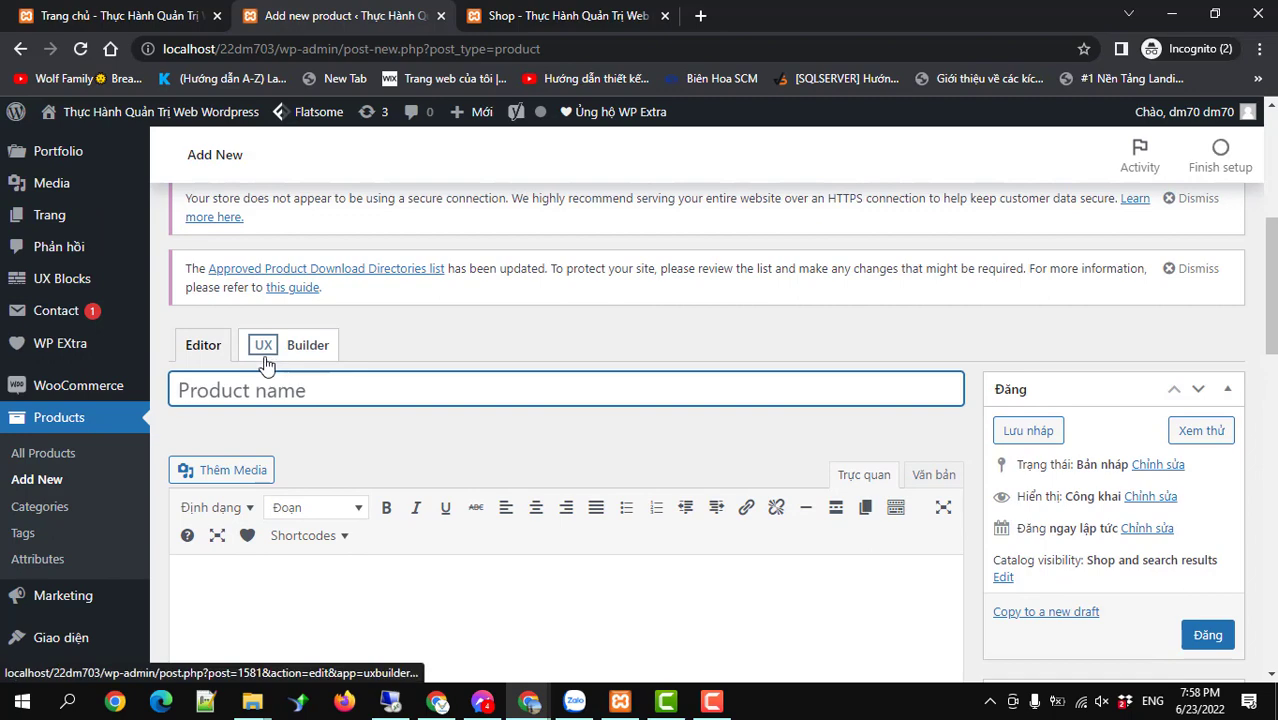
pyautogui.click(510, 20)
pyautogui.scroll(1, 564, 317)
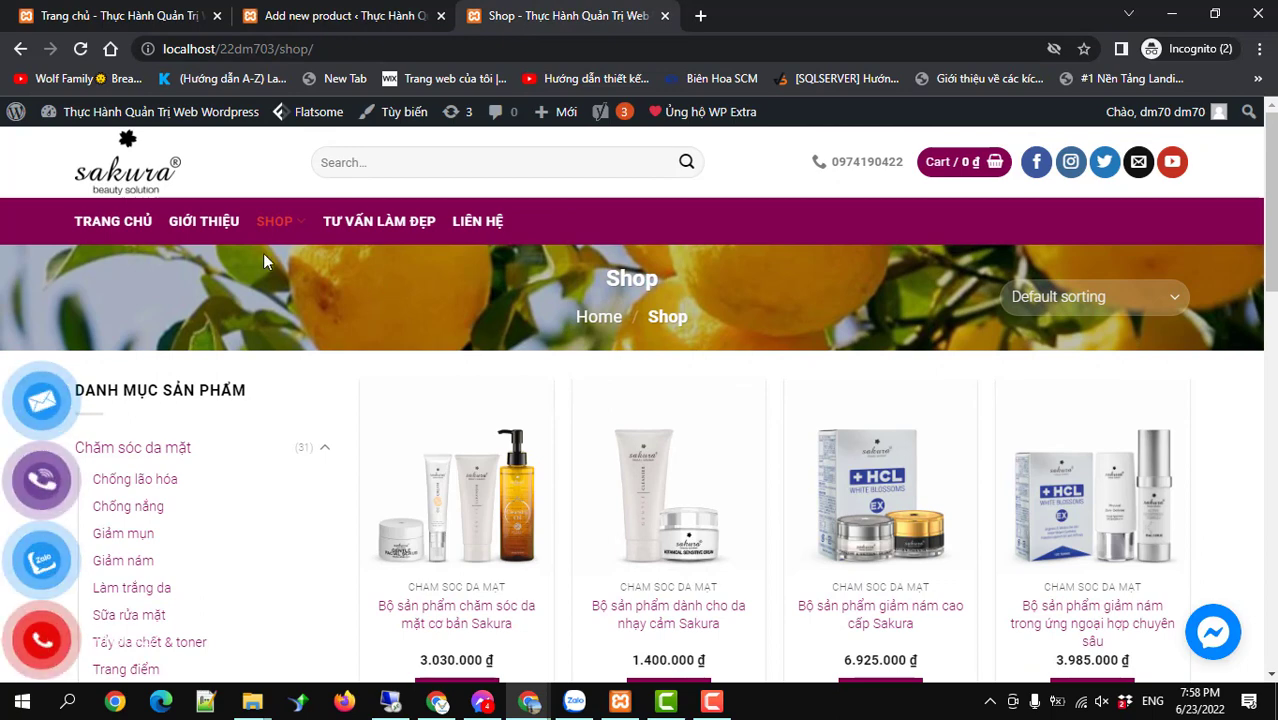
# Open the Giới thiệu page on the site and look over the Shop mega menu and the page's content.
pyautogui.click(203, 229)
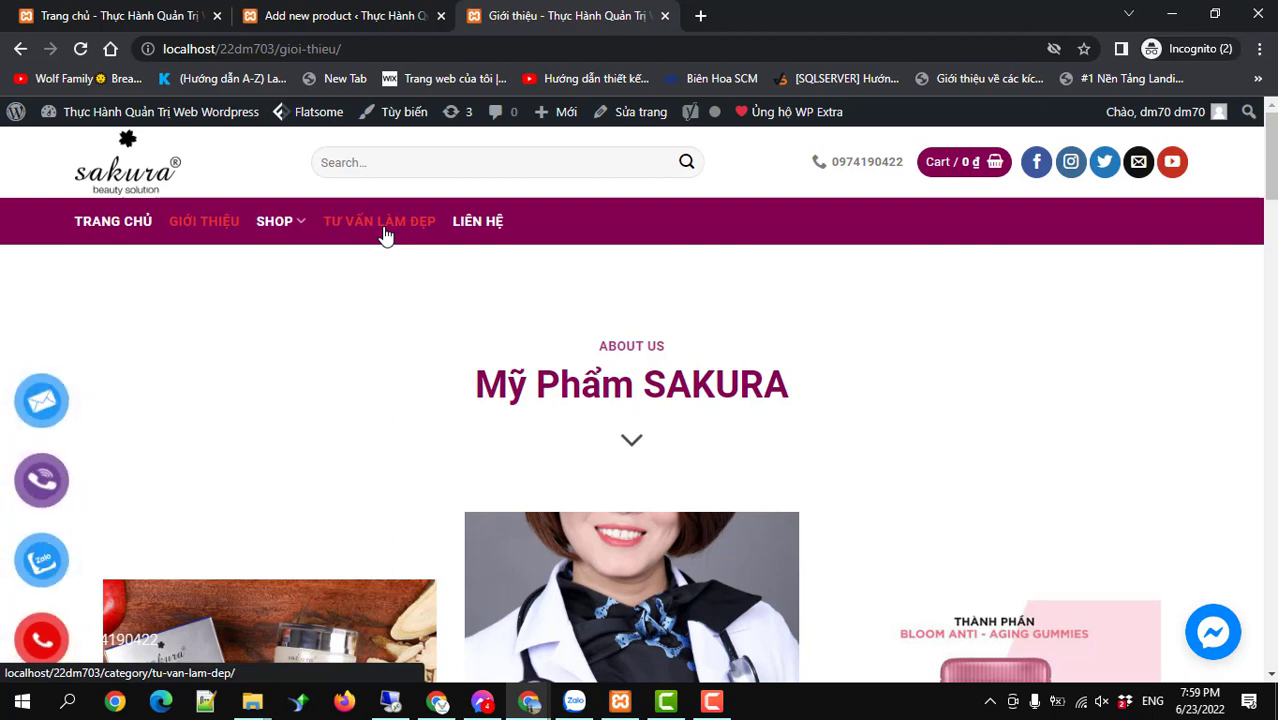
pyautogui.moveTo(284, 229)
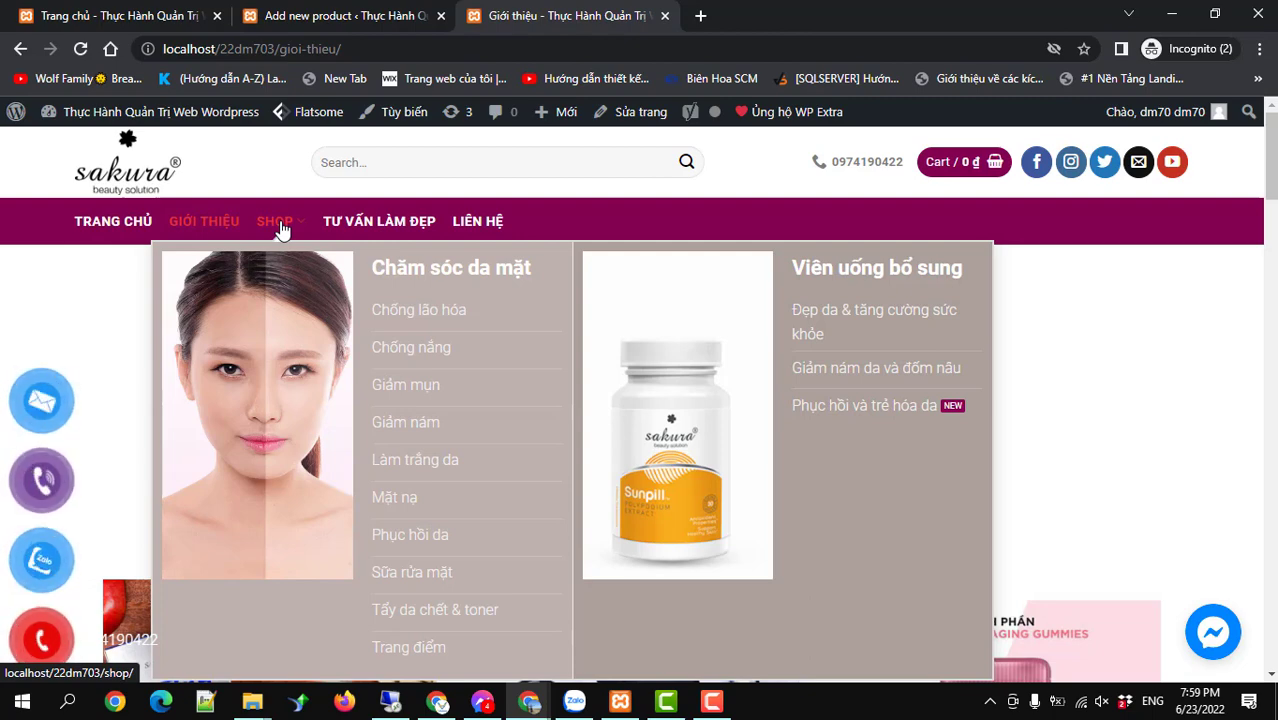
pyautogui.moveTo(856, 468)
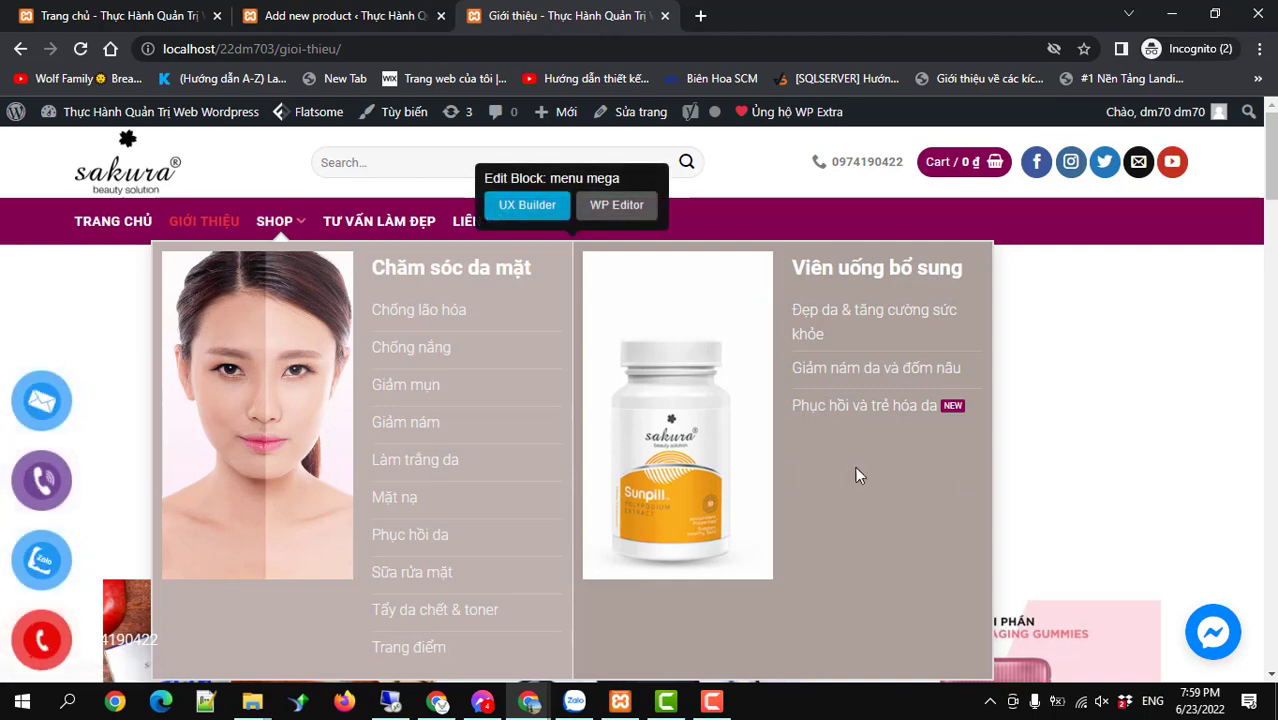
pyautogui.scroll(-10, 855, 466)
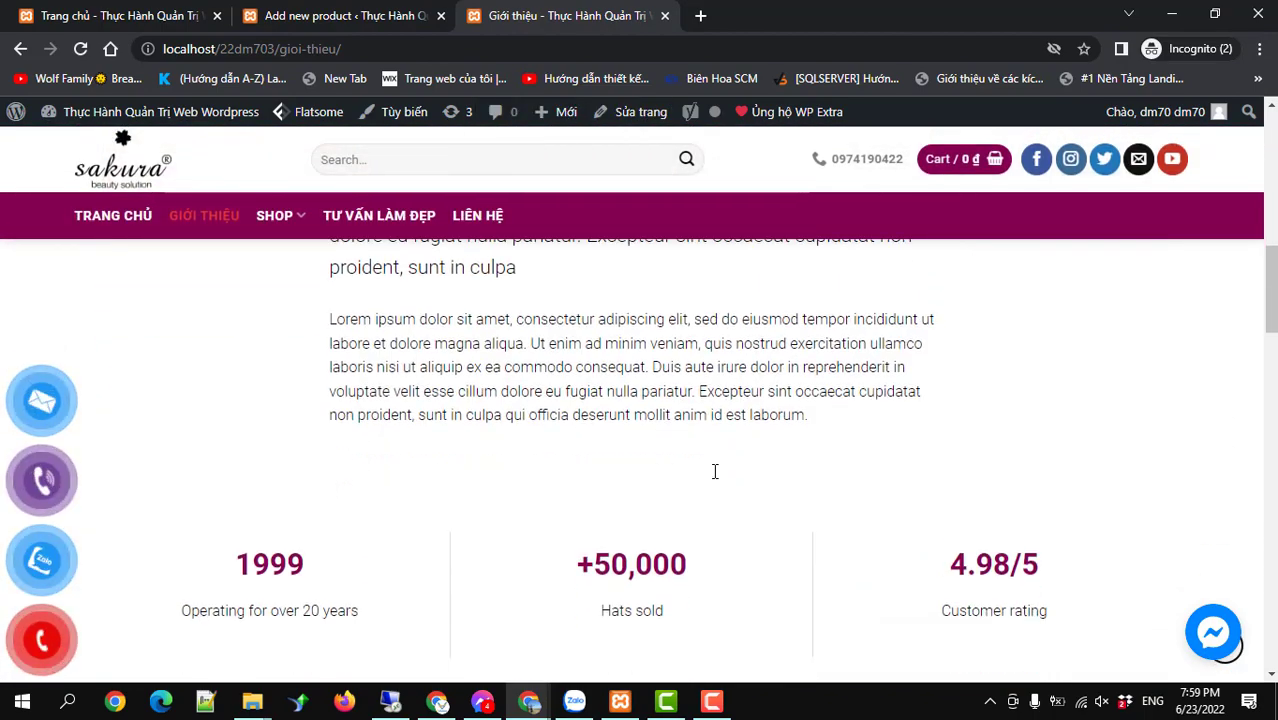
pyautogui.scroll(-6, 715, 471)
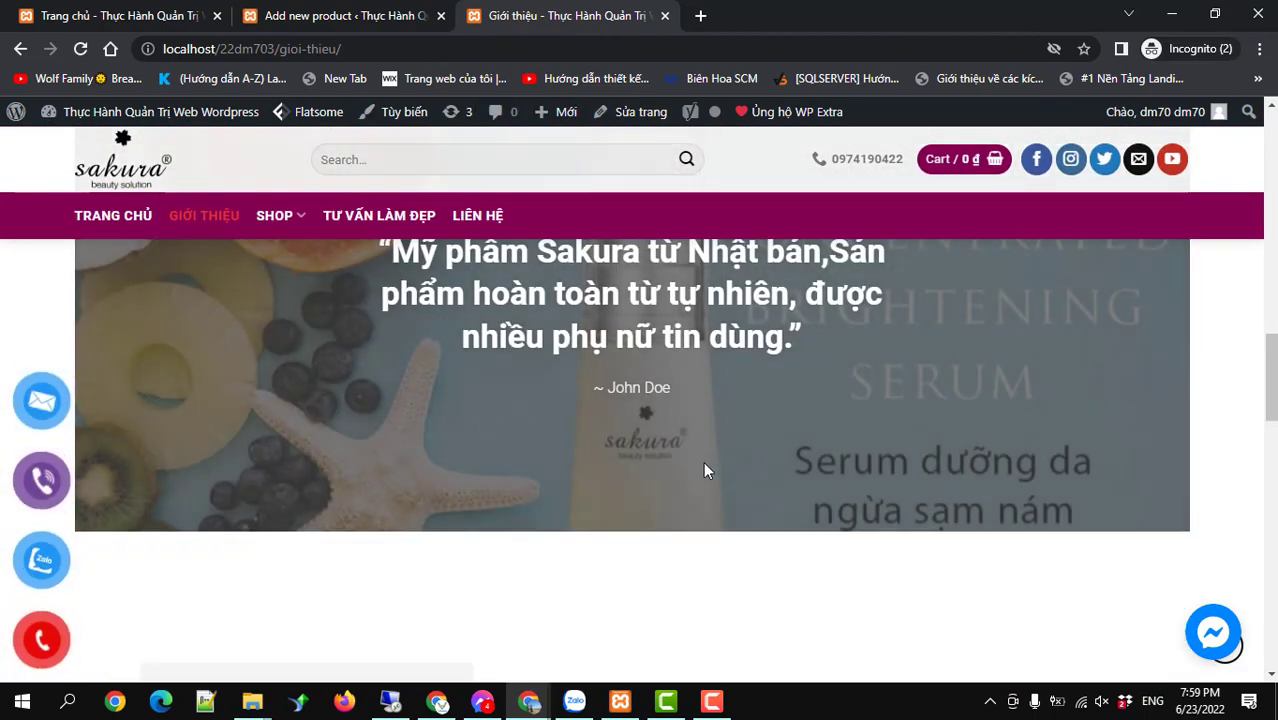
pyautogui.scroll(6, 702, 464)
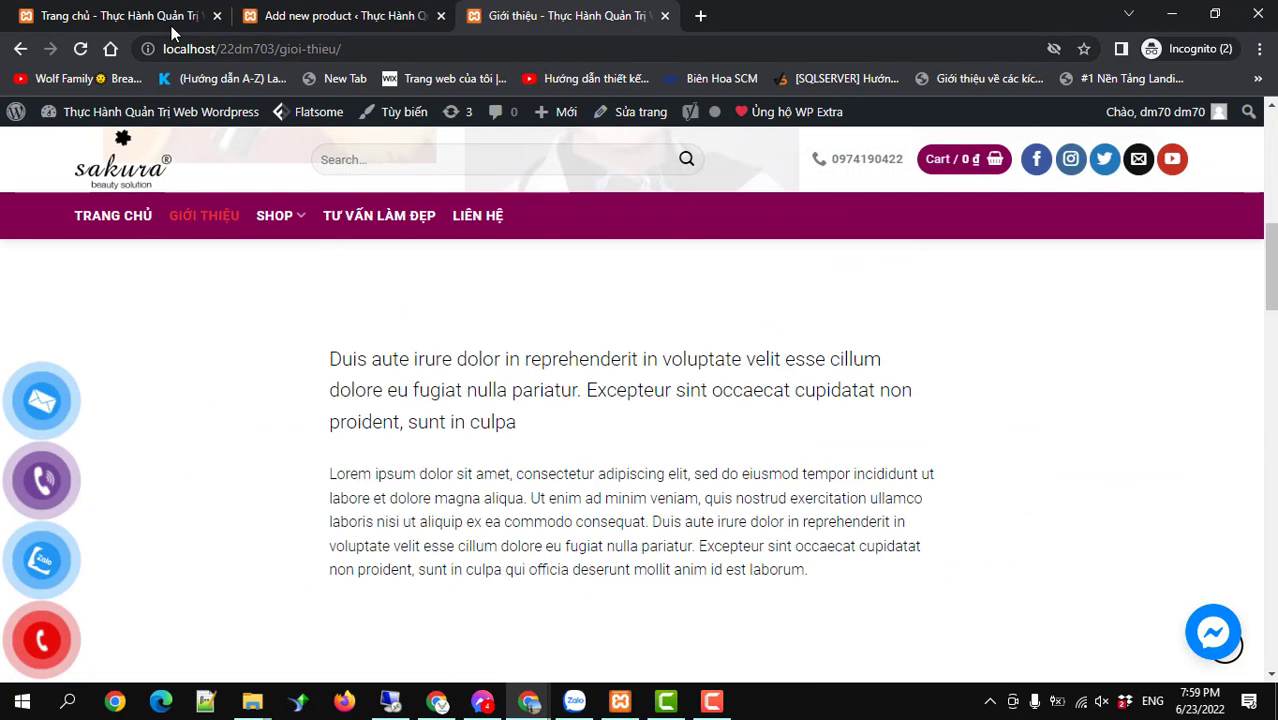
# Return to the WordPress admin and open the list of all pages.
pyautogui.click(150, 16)
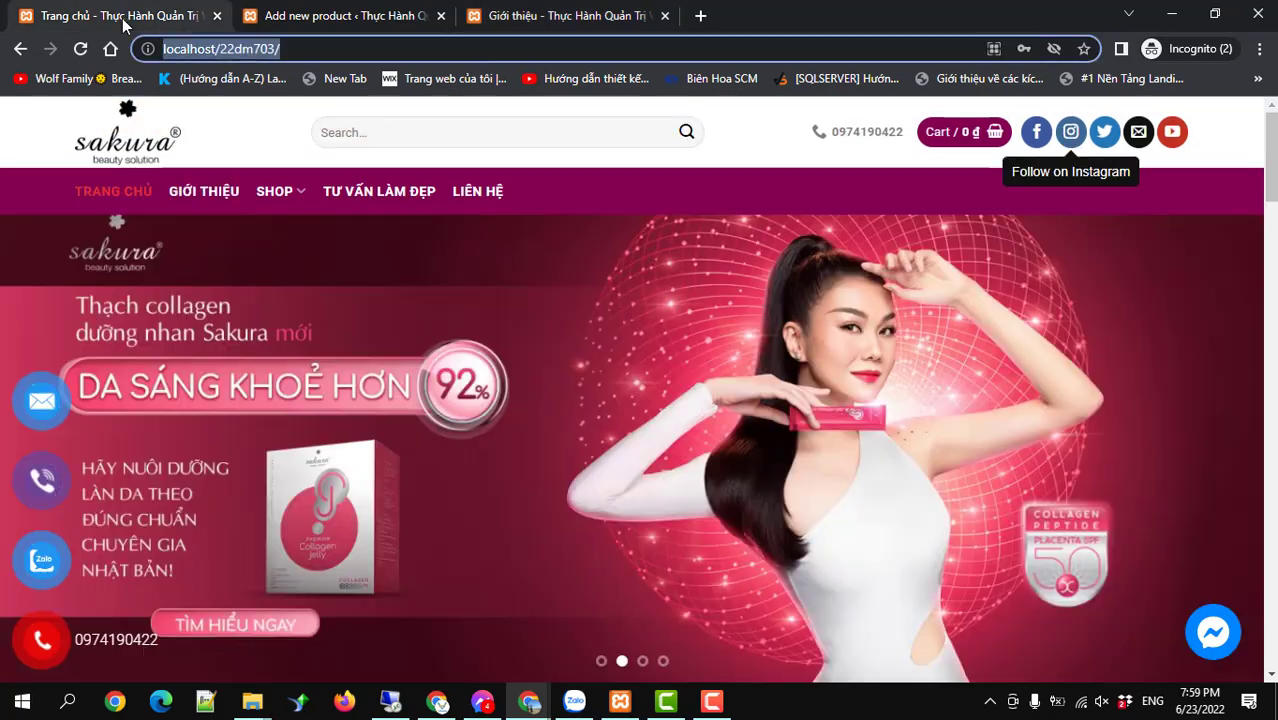
pyautogui.click(265, 22)
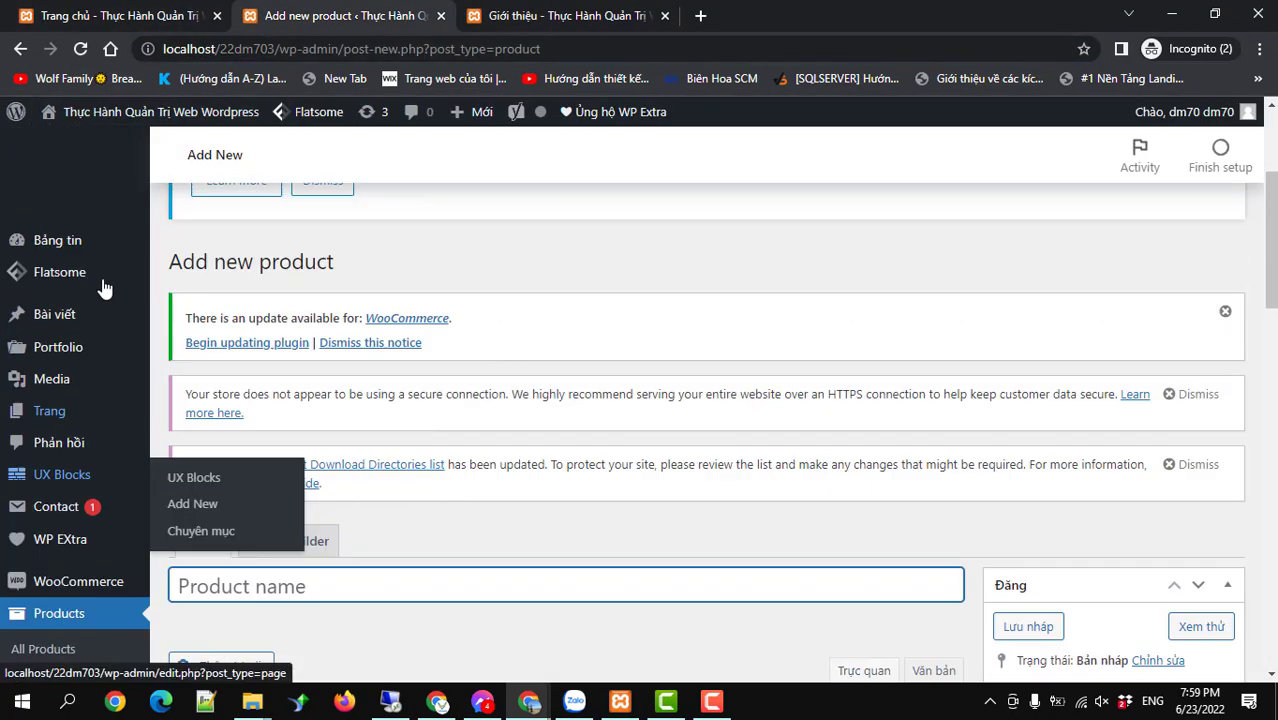
pyautogui.scroll(1, 104, 288)
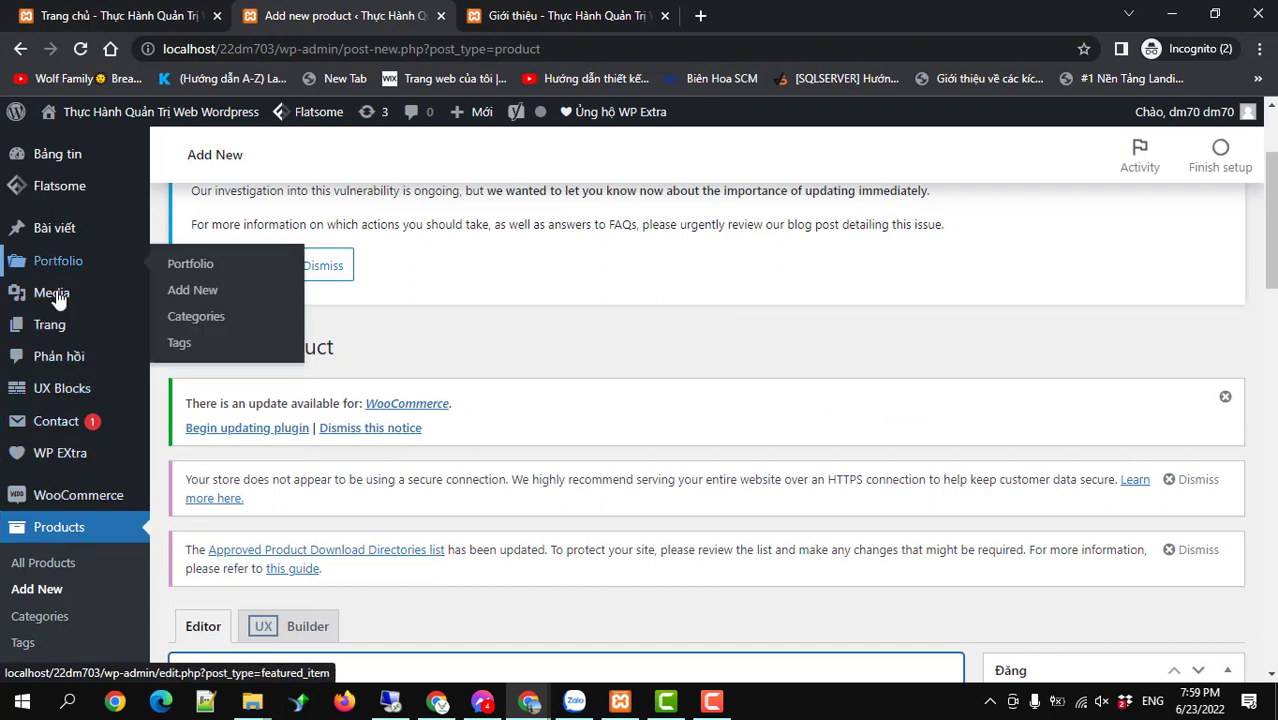
pyautogui.moveTo(48, 324)
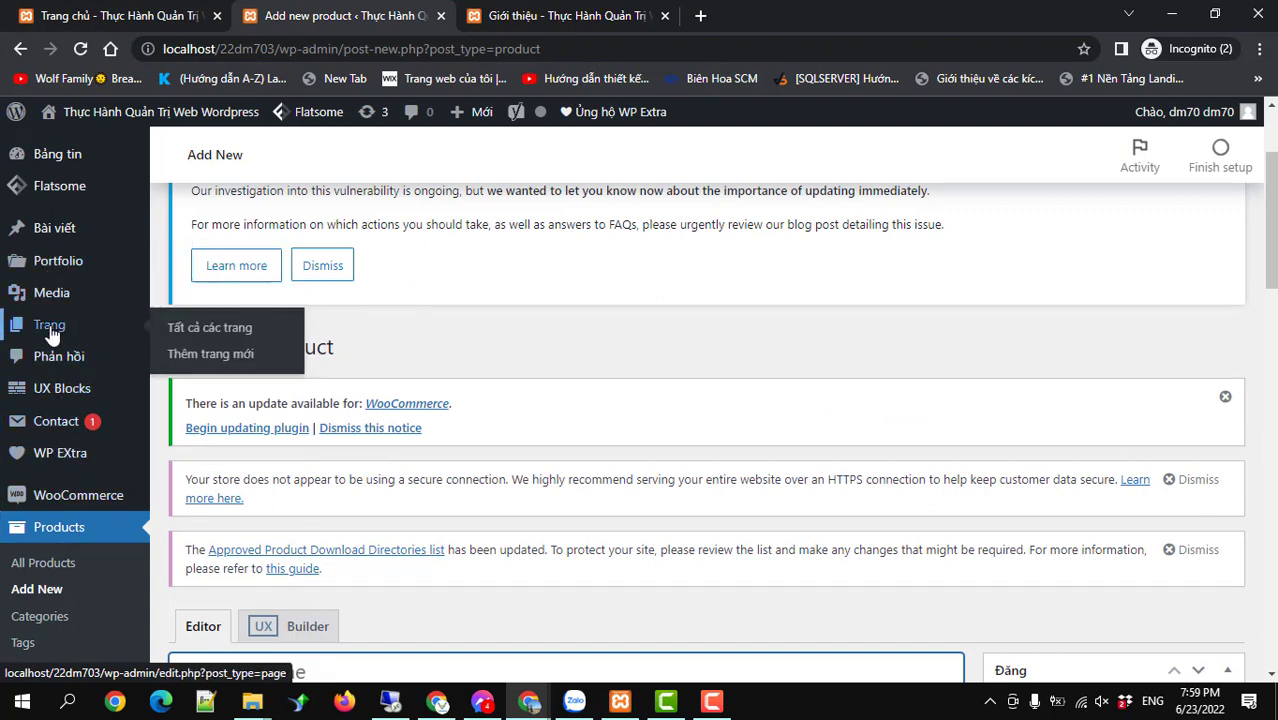
pyautogui.click(185, 339)
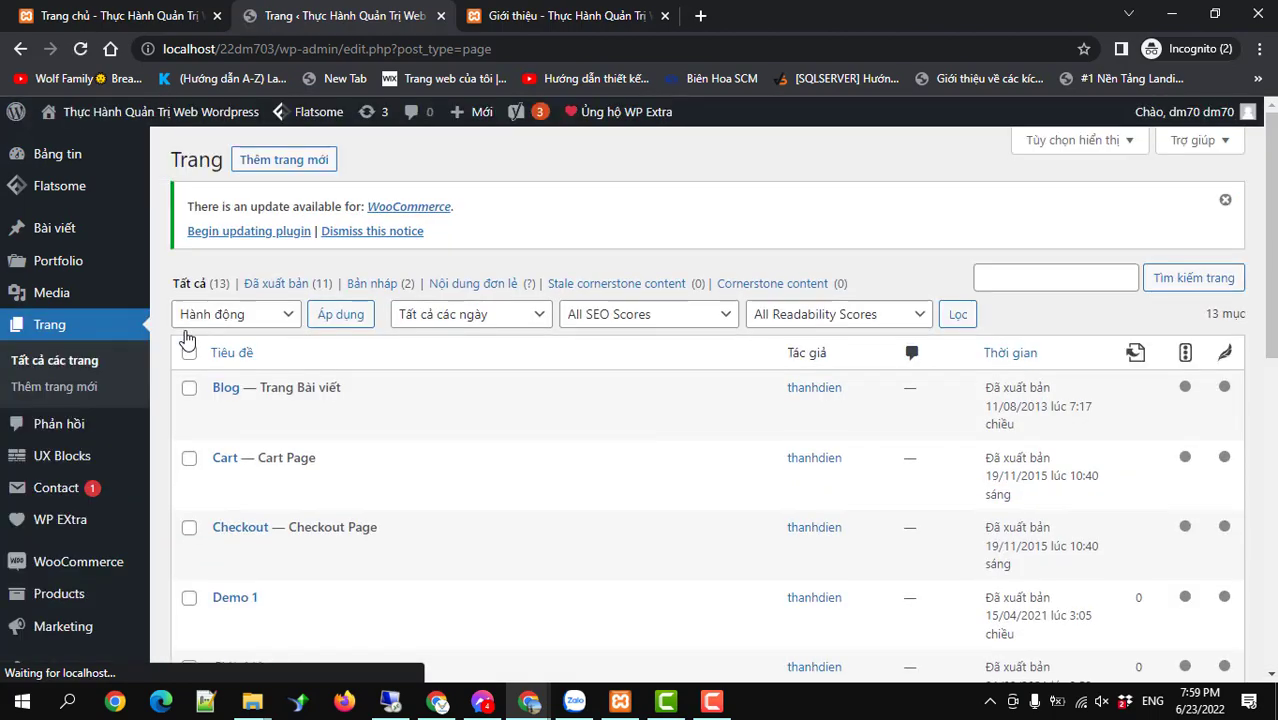
# Examine the full list of pages and compare it with the published Giới thiệu page and its navigation bar.
pyautogui.scroll(-5, 222, 445)
pyautogui.scroll(-2, 225, 449)
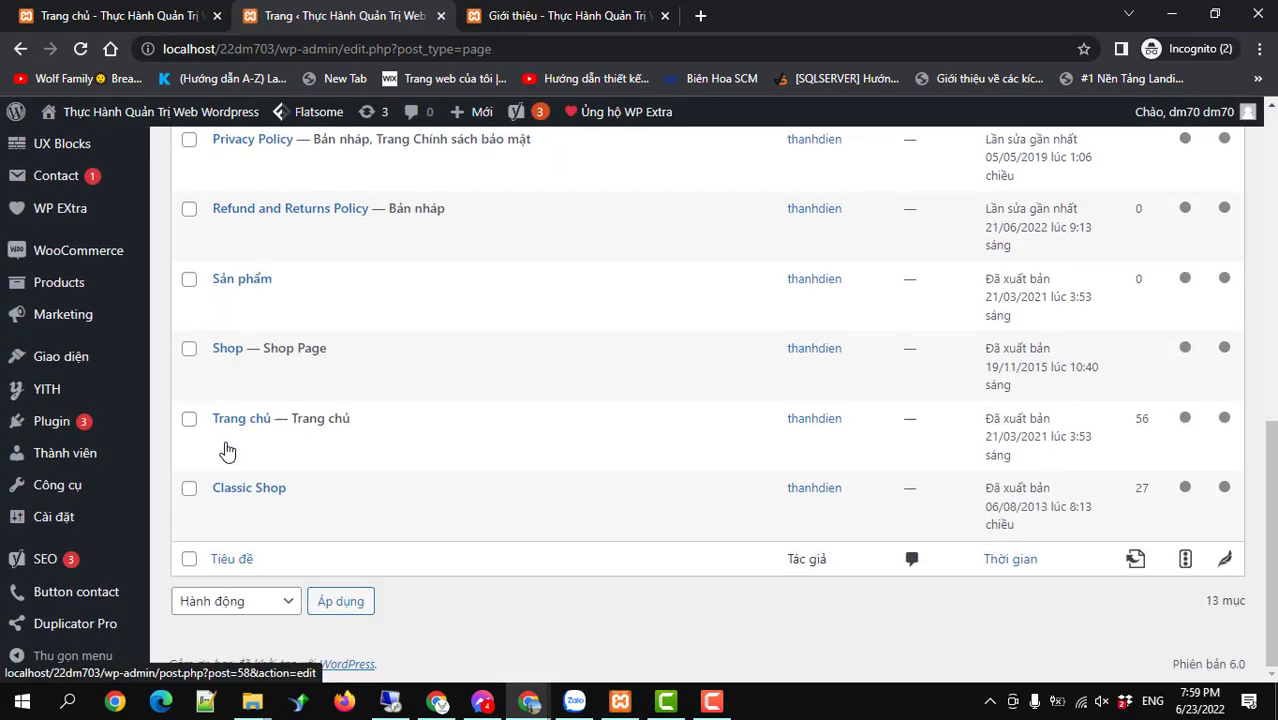
pyautogui.scroll(8, 225, 449)
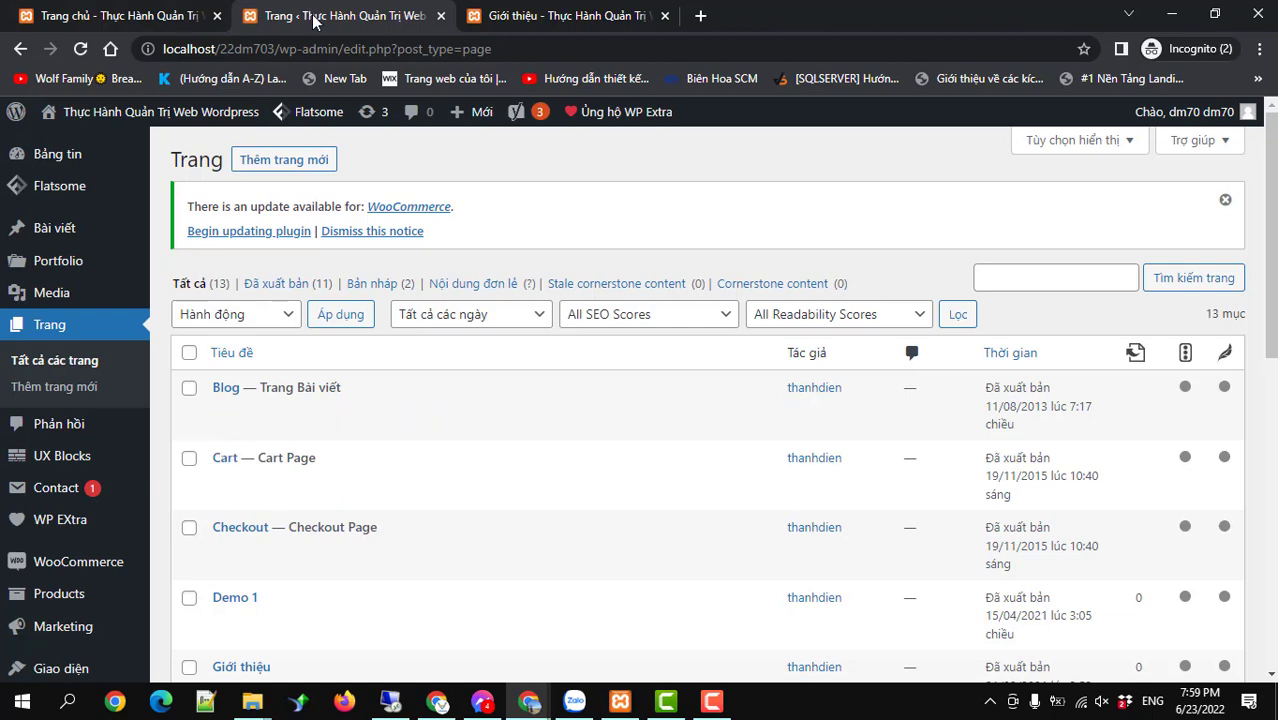
pyautogui.click(500, 16)
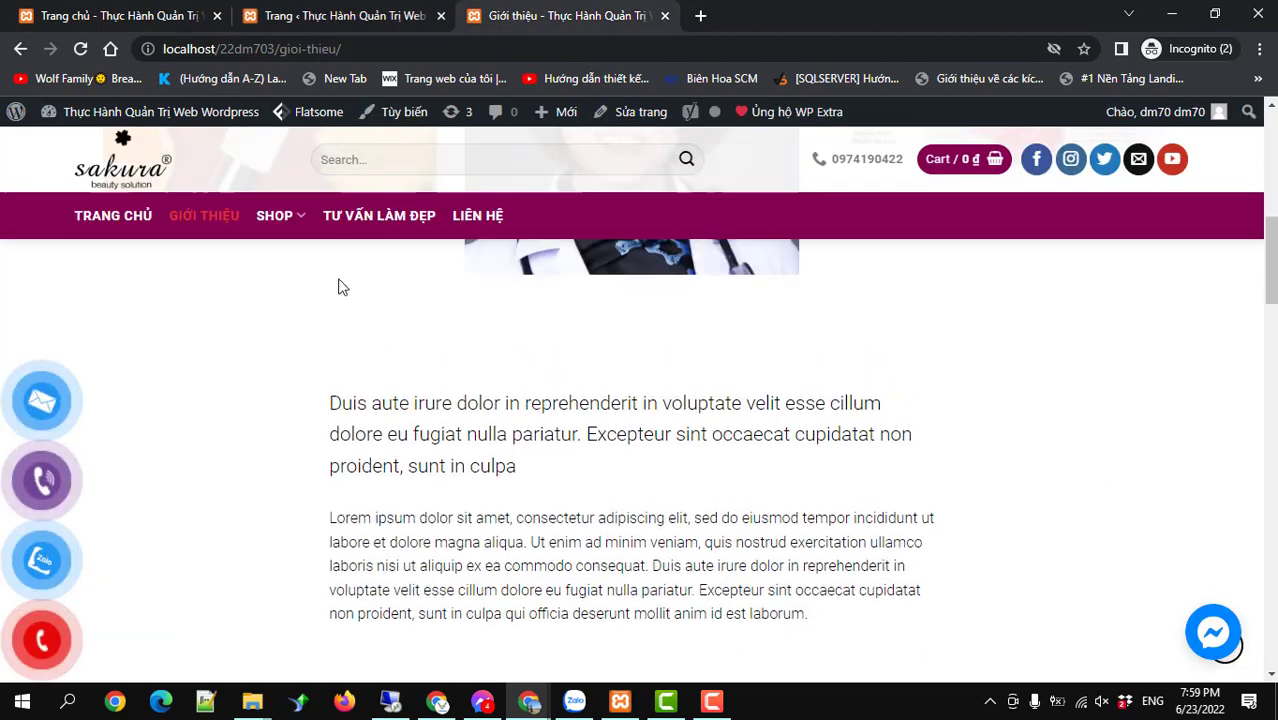
pyautogui.scroll(3, 338, 287)
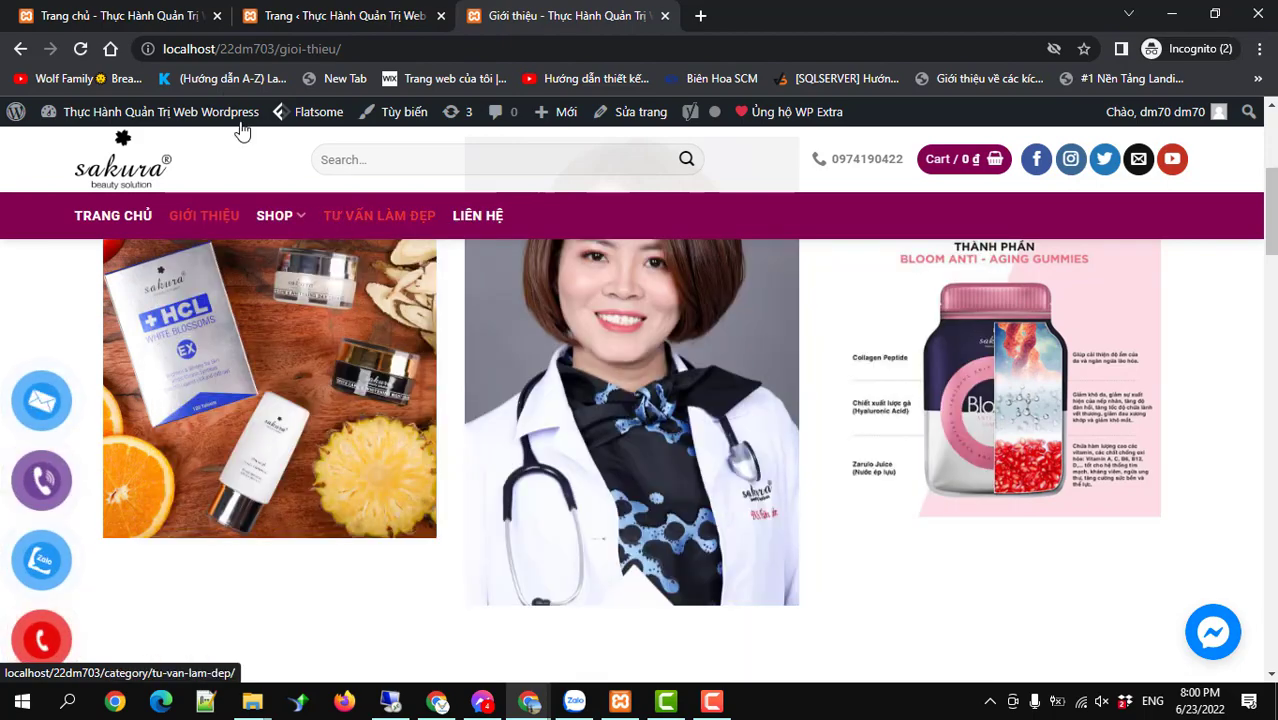
# Open the admin's menu management page, checking the navigation bar on the Giới thiệu page while it loads.
pyautogui.click(280, 22)
pyautogui.scroll(-1, 75, 470)
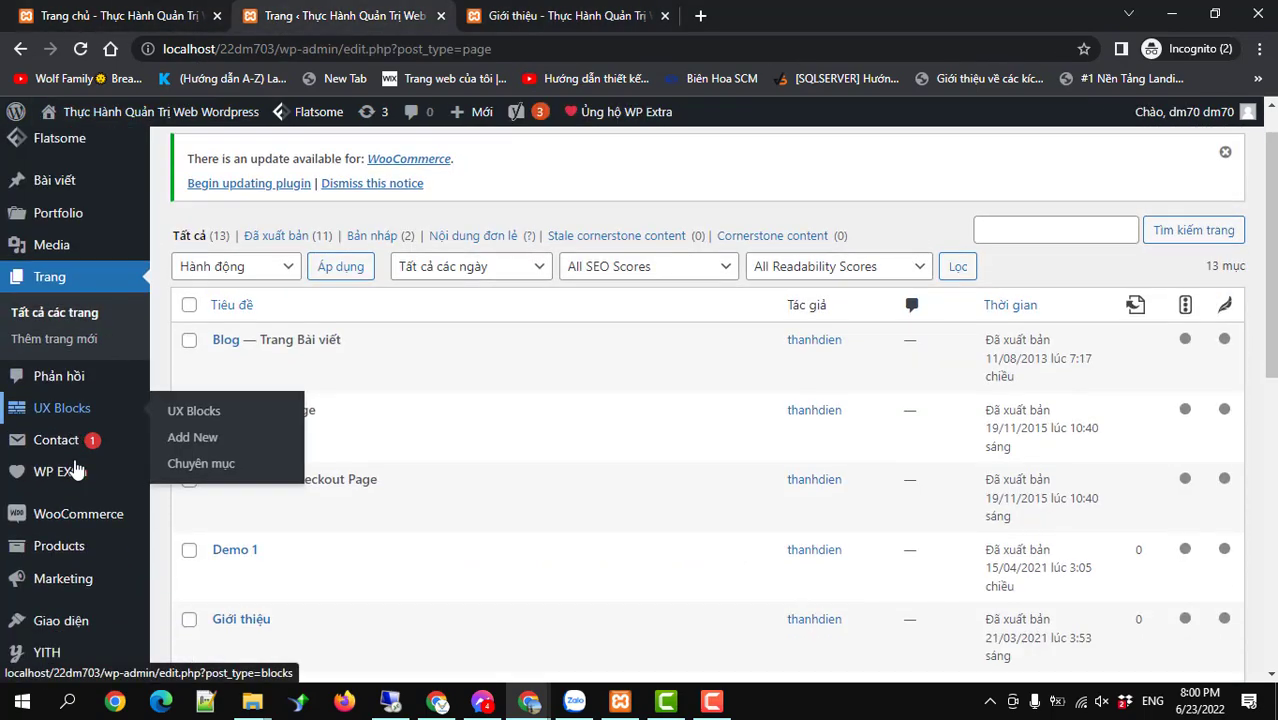
pyautogui.scroll(-1, 75, 470)
pyautogui.moveTo(77, 575)
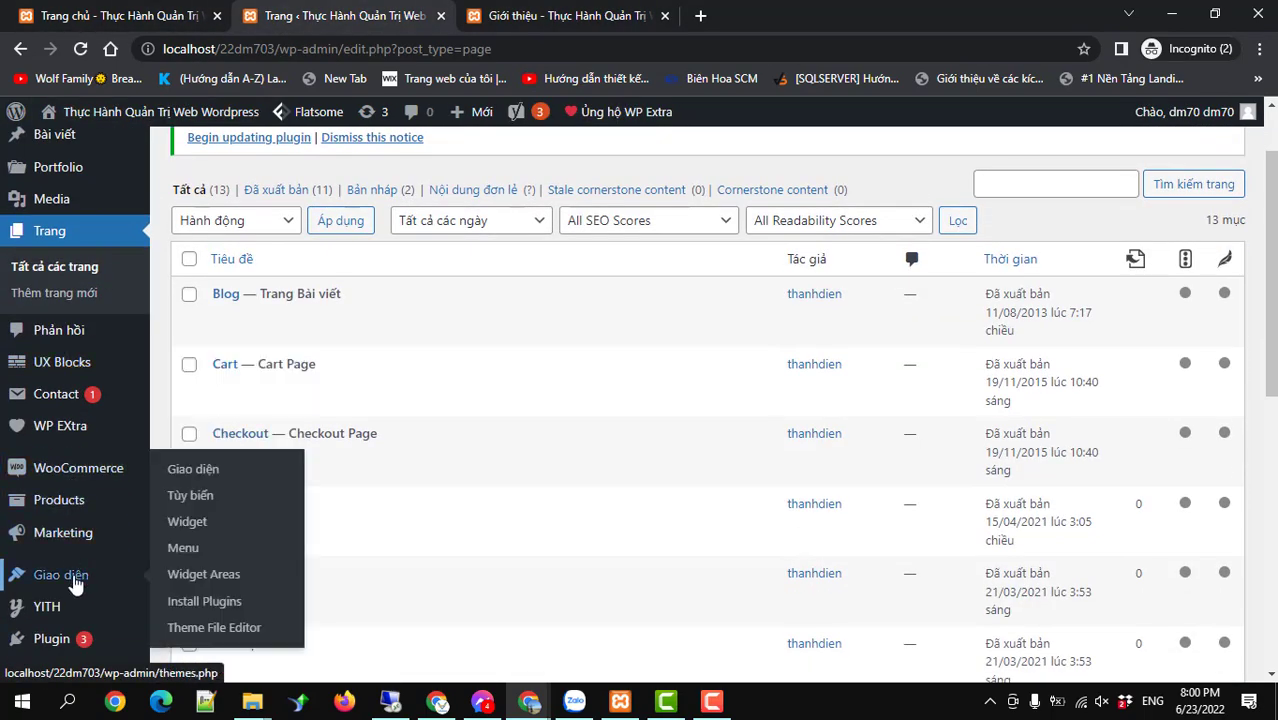
pyautogui.click(184, 550)
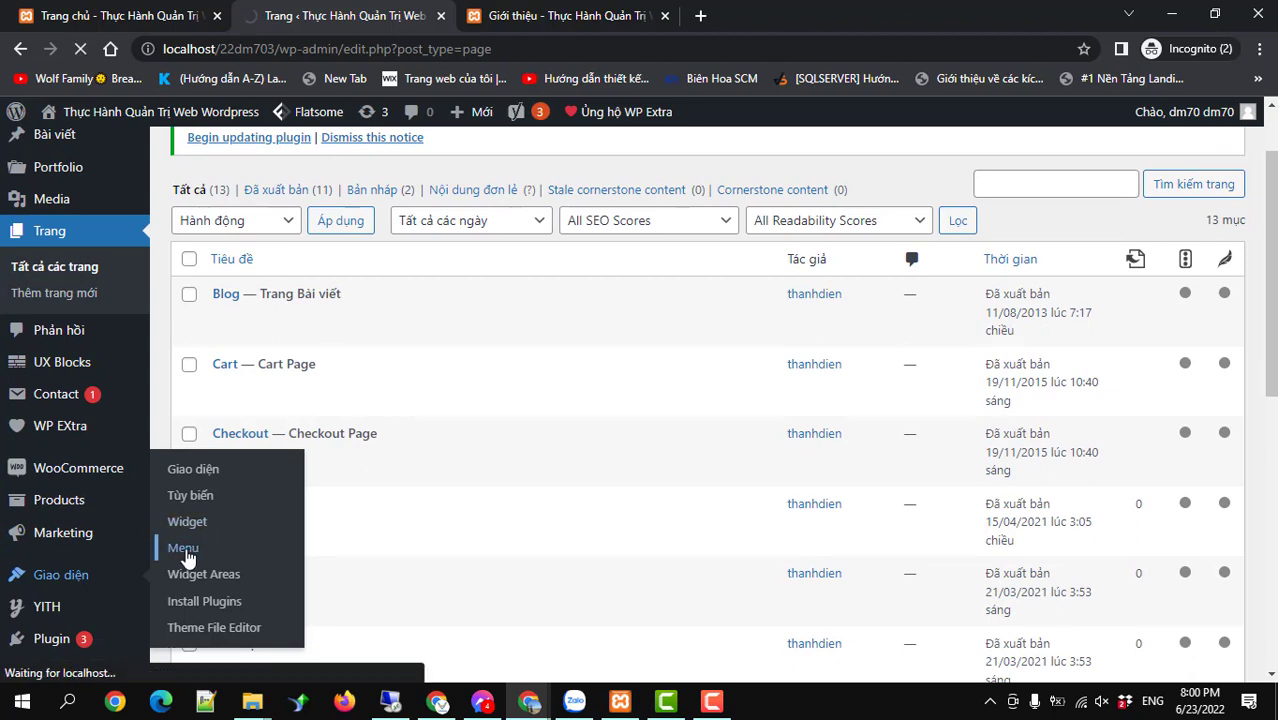
pyautogui.click(540, 15)
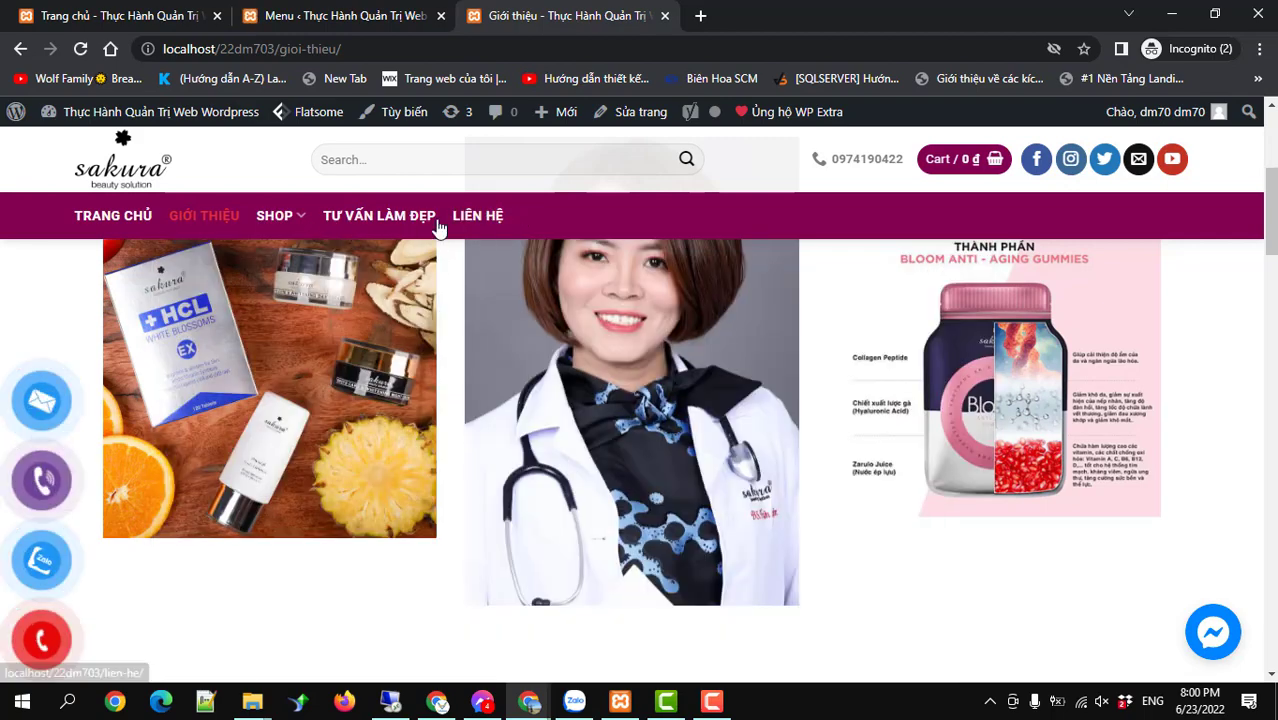
# Move the Giới thiệu item below Shop in Main-menu-sakura and save the menu.
pyautogui.click(288, 16)
pyautogui.scroll(-3, 550, 468)
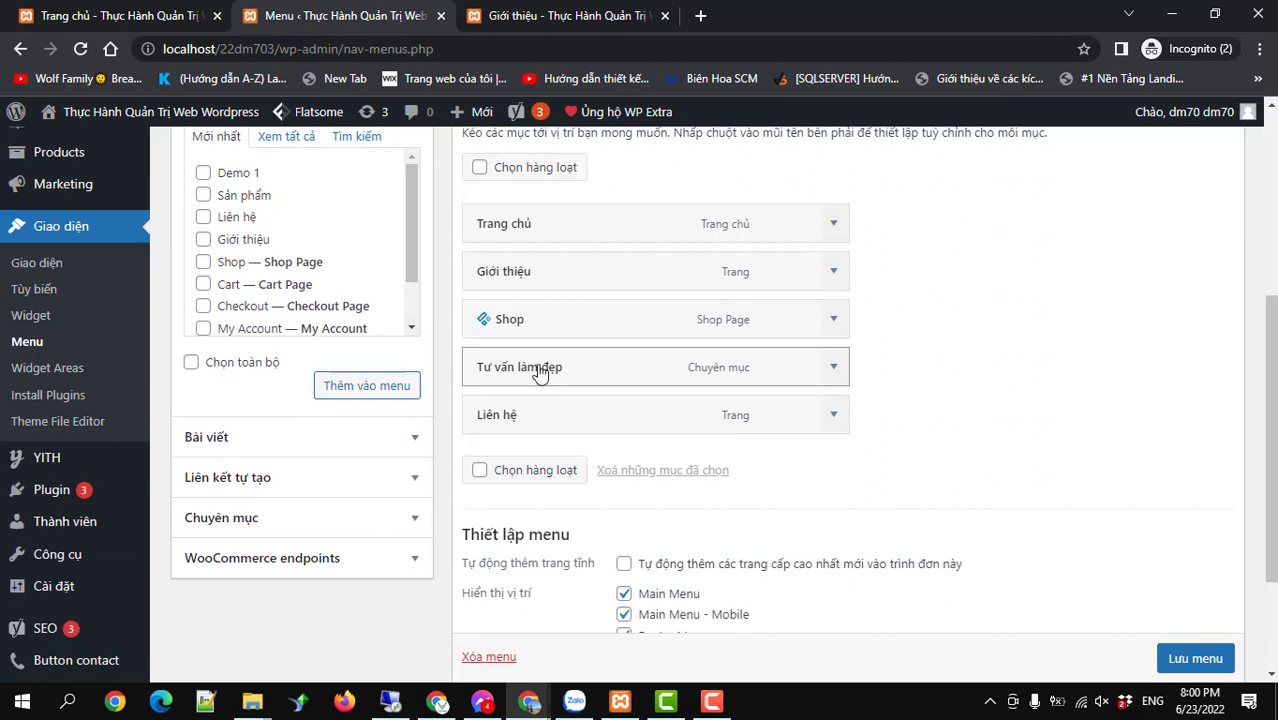
pyautogui.moveTo(513, 274); pyautogui.dragTo(518, 338)
pyautogui.scroll(-2, 761, 425)
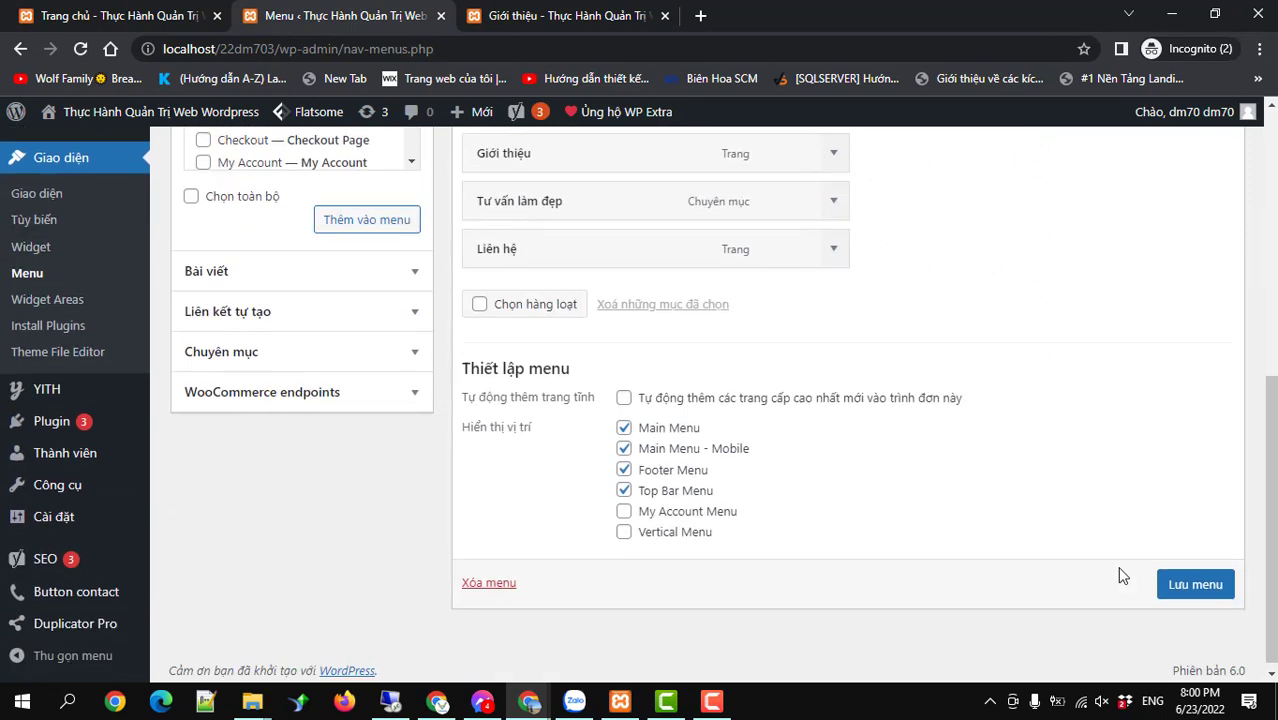
pyautogui.click(1178, 580)
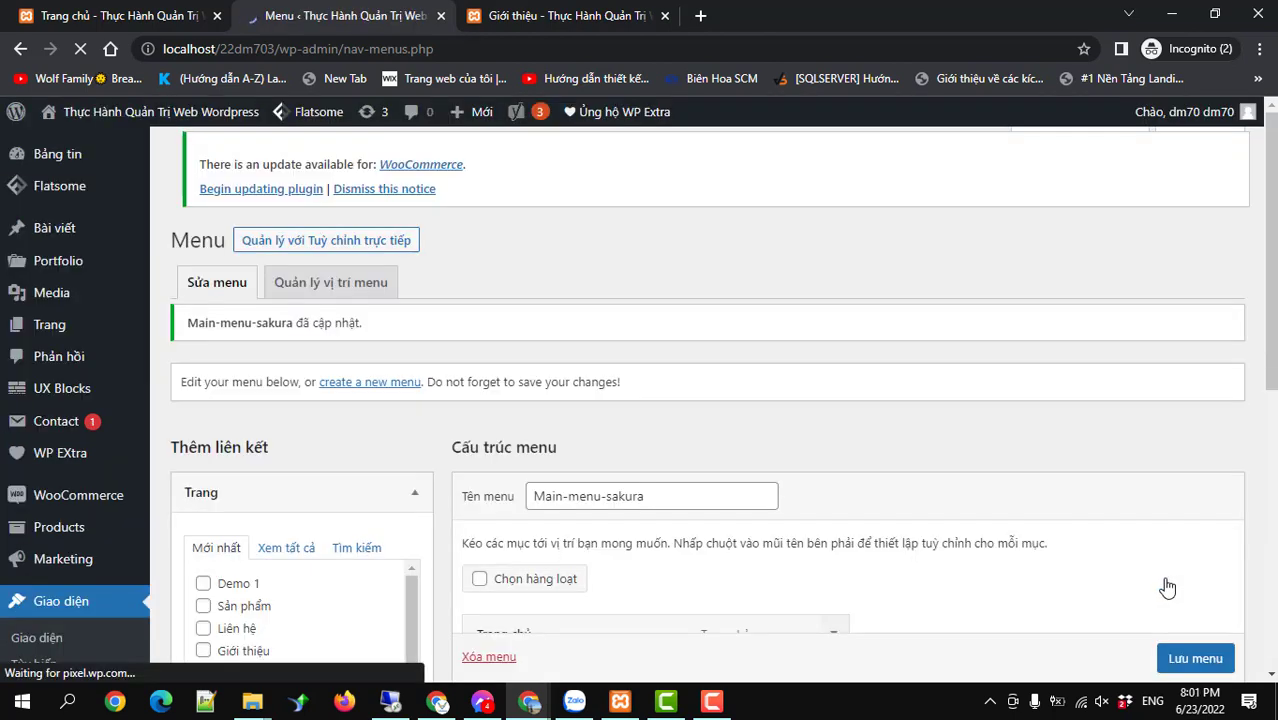
# Reload the Giới thiệu page to check the navigation order, and look through its content down to the newsletter form.
pyautogui.click(513, 16)
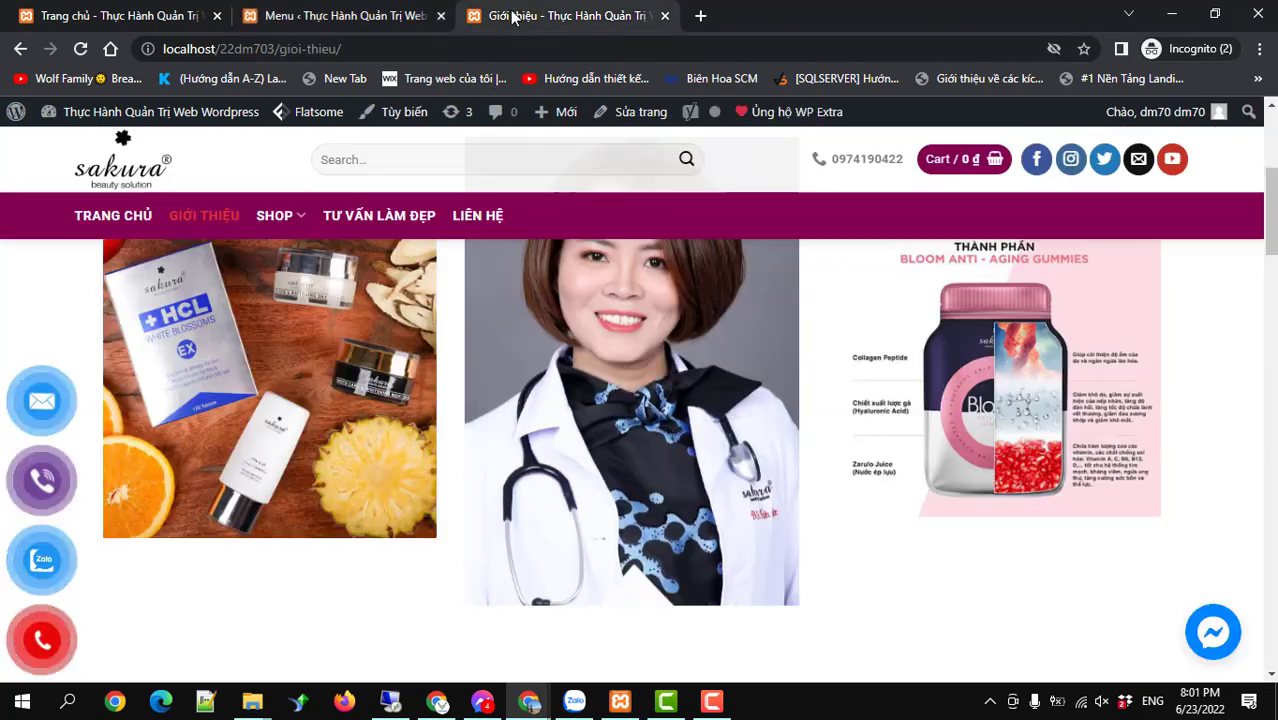
pyautogui.click(80, 48)
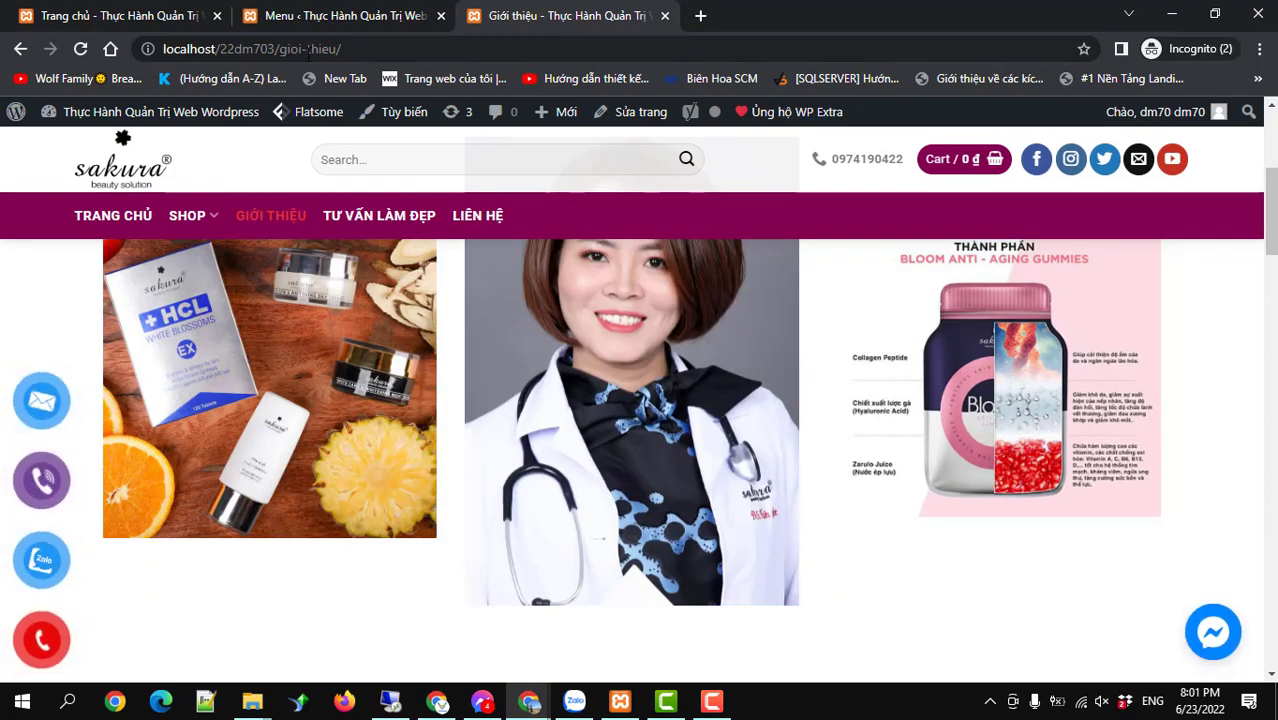
pyautogui.scroll(-10, 364, 359)
pyautogui.scroll(-10, 364, 359)
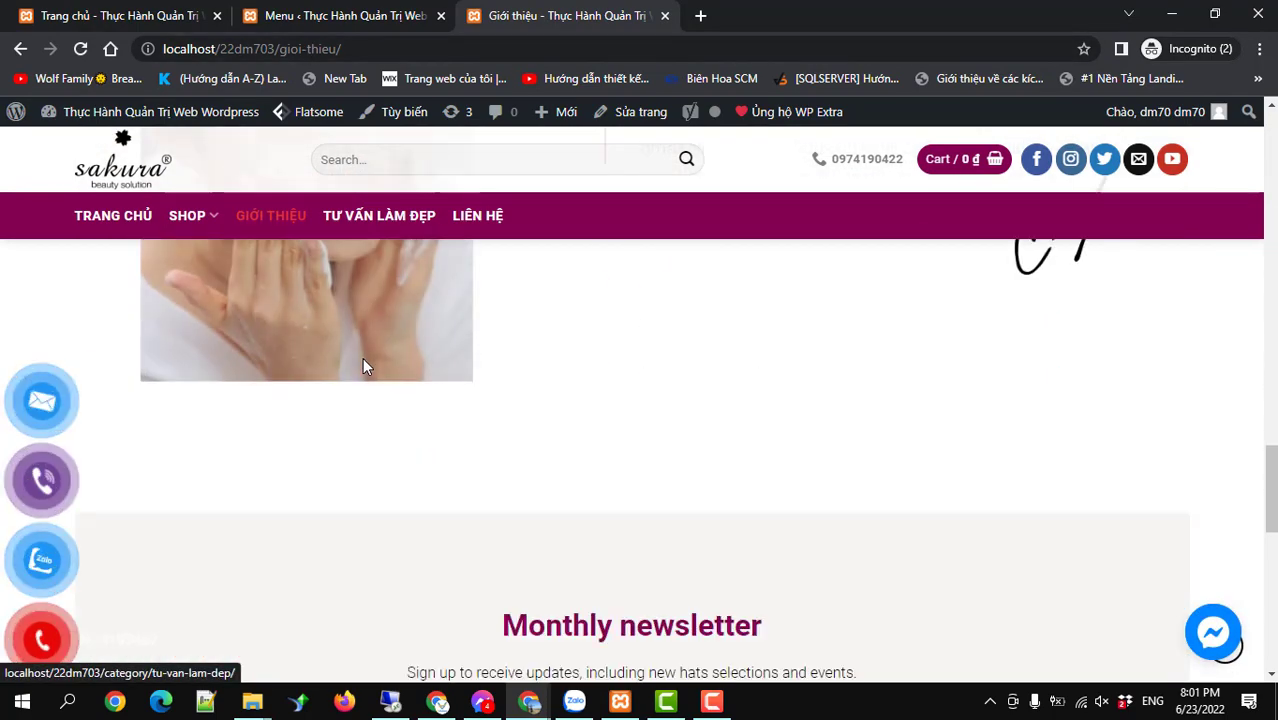
pyautogui.scroll(4, 364, 359)
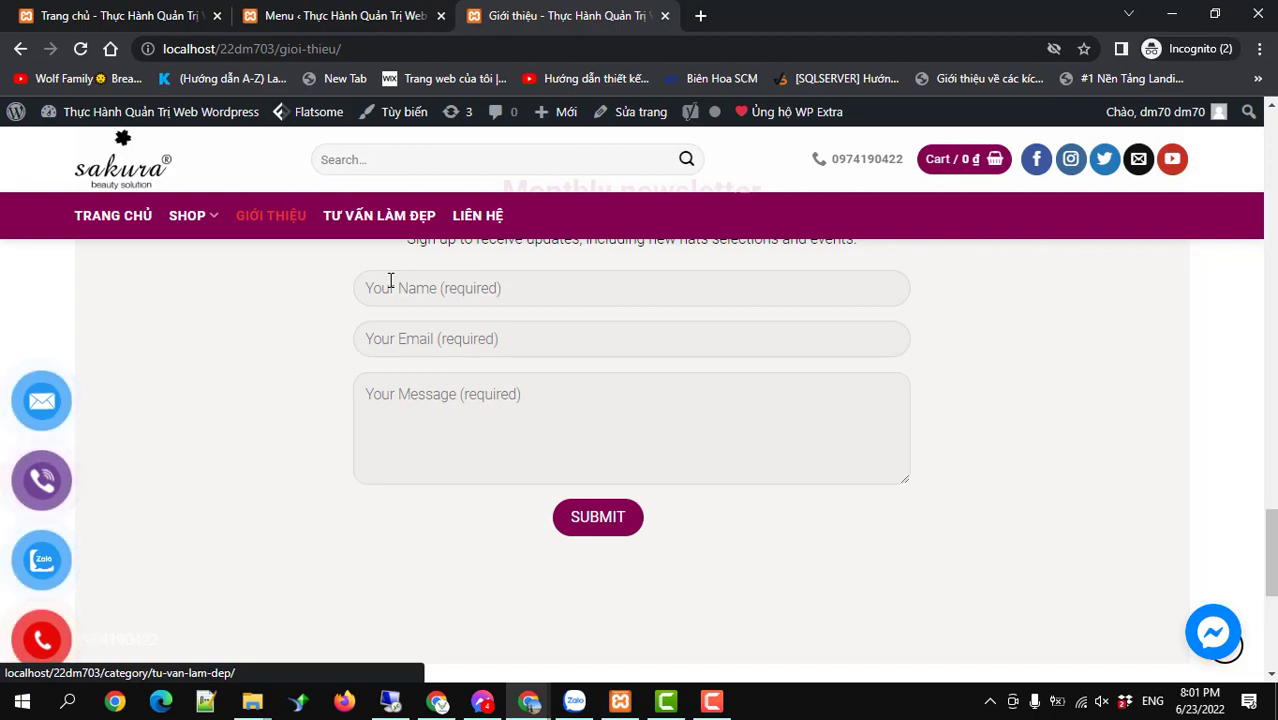
pyautogui.scroll(-3, 390, 280)
pyautogui.scroll(10, 380, 270)
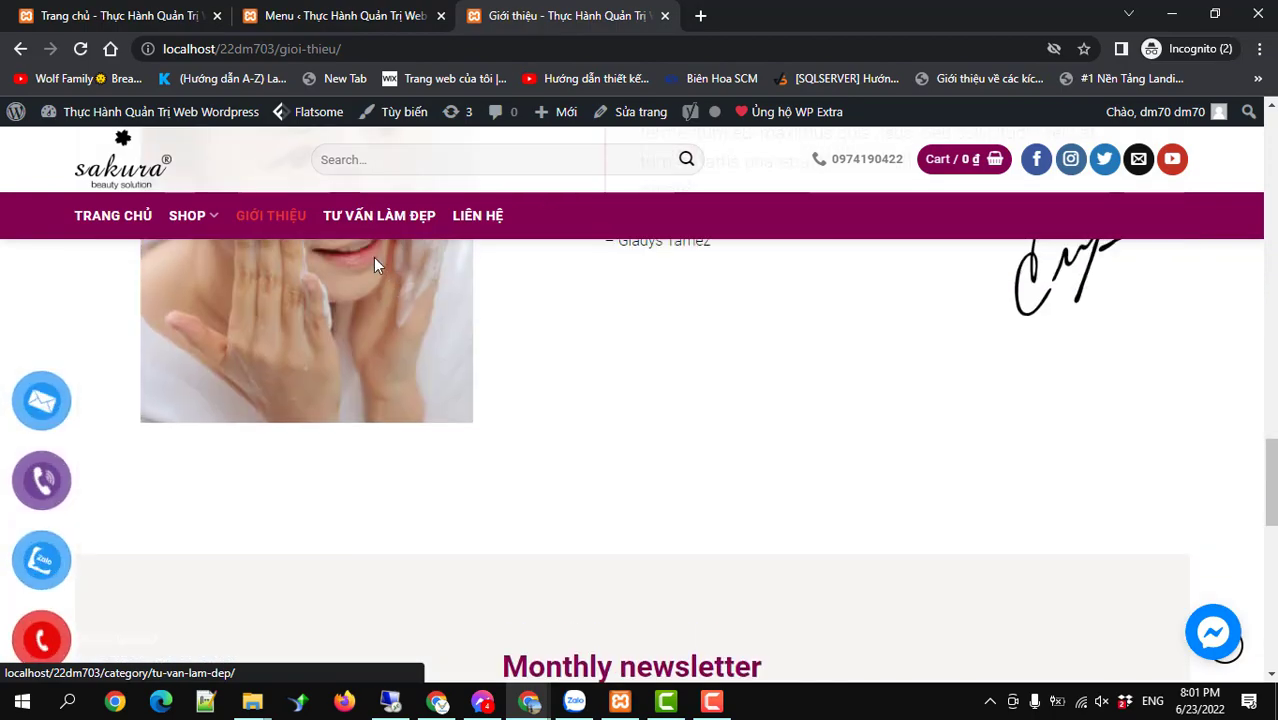
pyautogui.scroll(10, 365, 250)
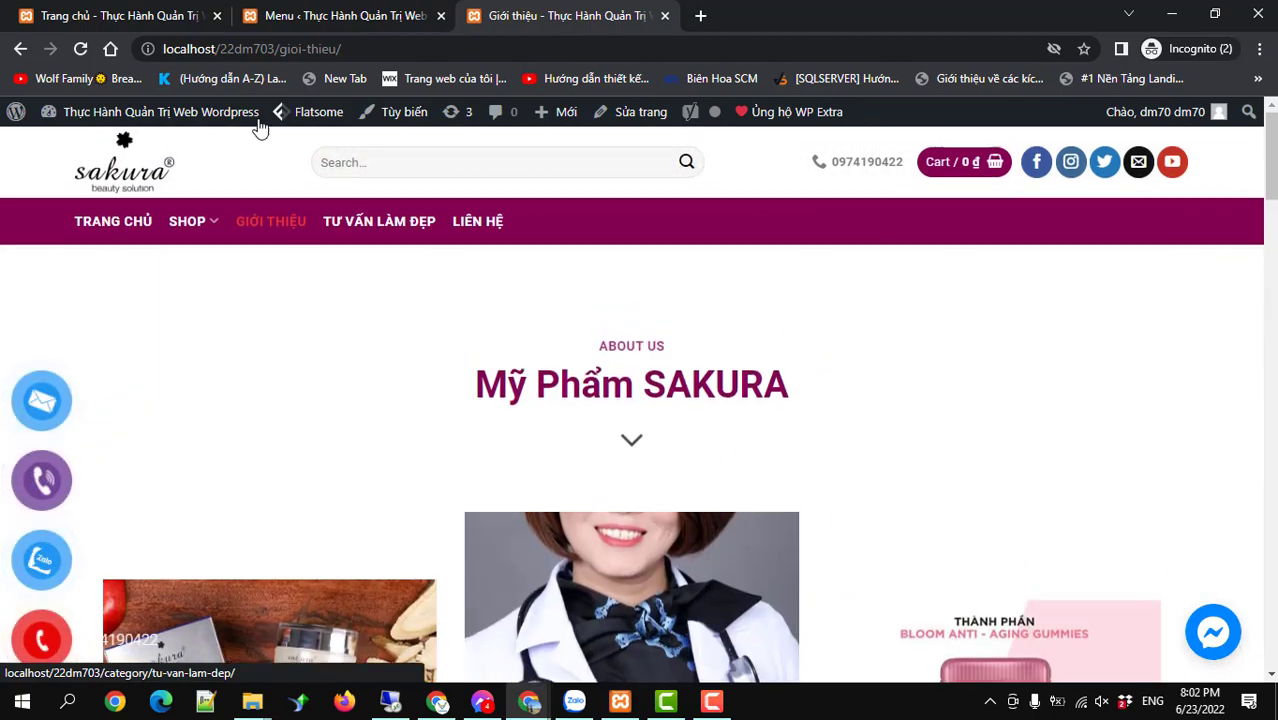
# Return to the WordPress admin and open the UX Blocks list.
pyautogui.click(272, 18)
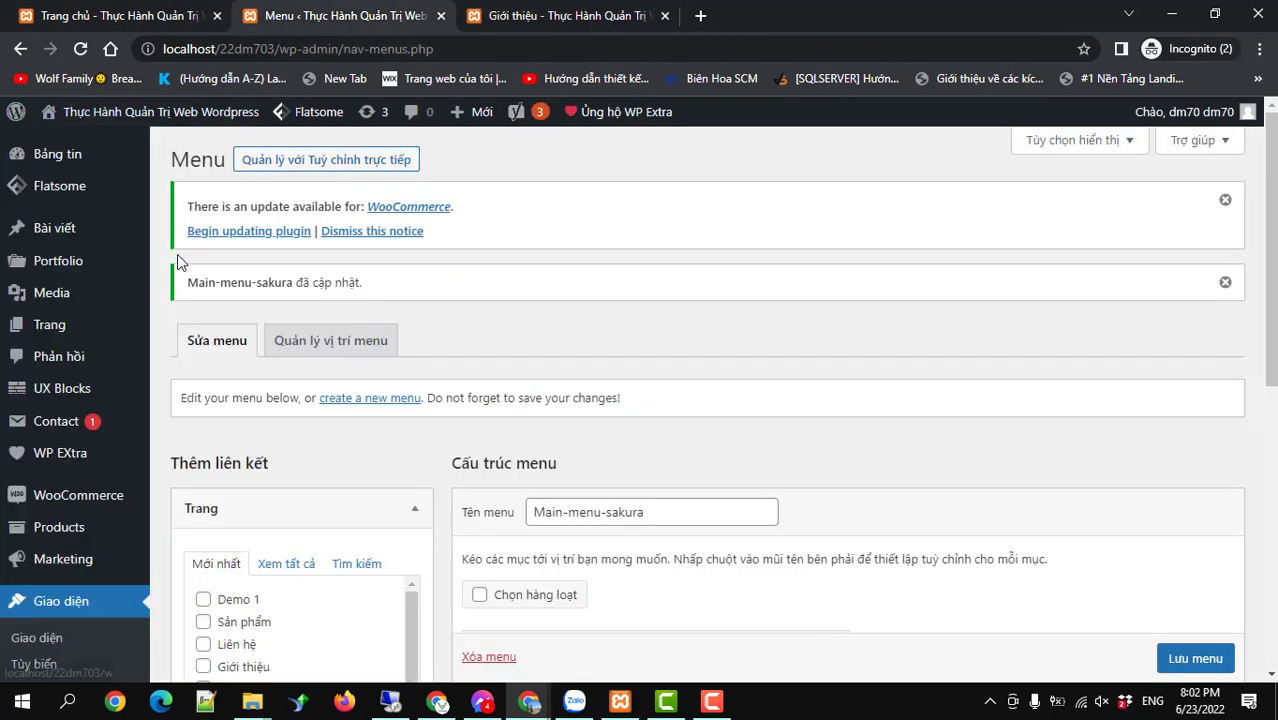
pyautogui.moveTo(76, 391)
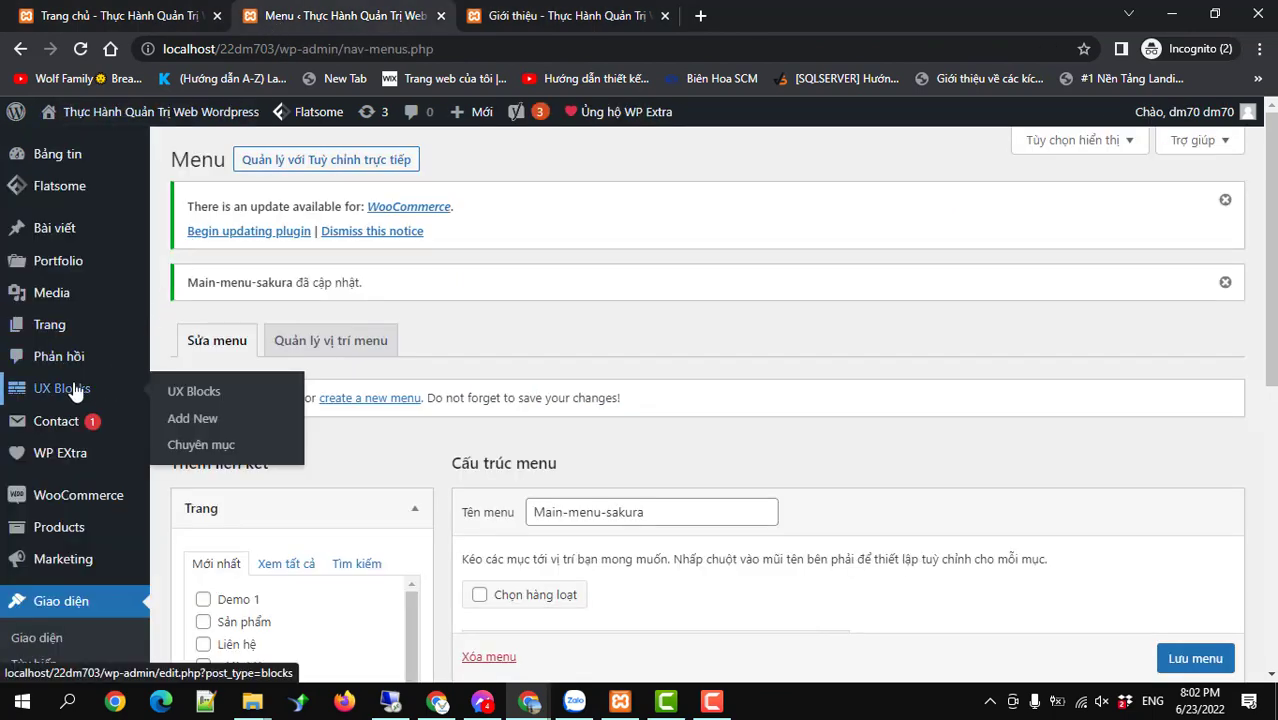
pyautogui.click(60, 396)
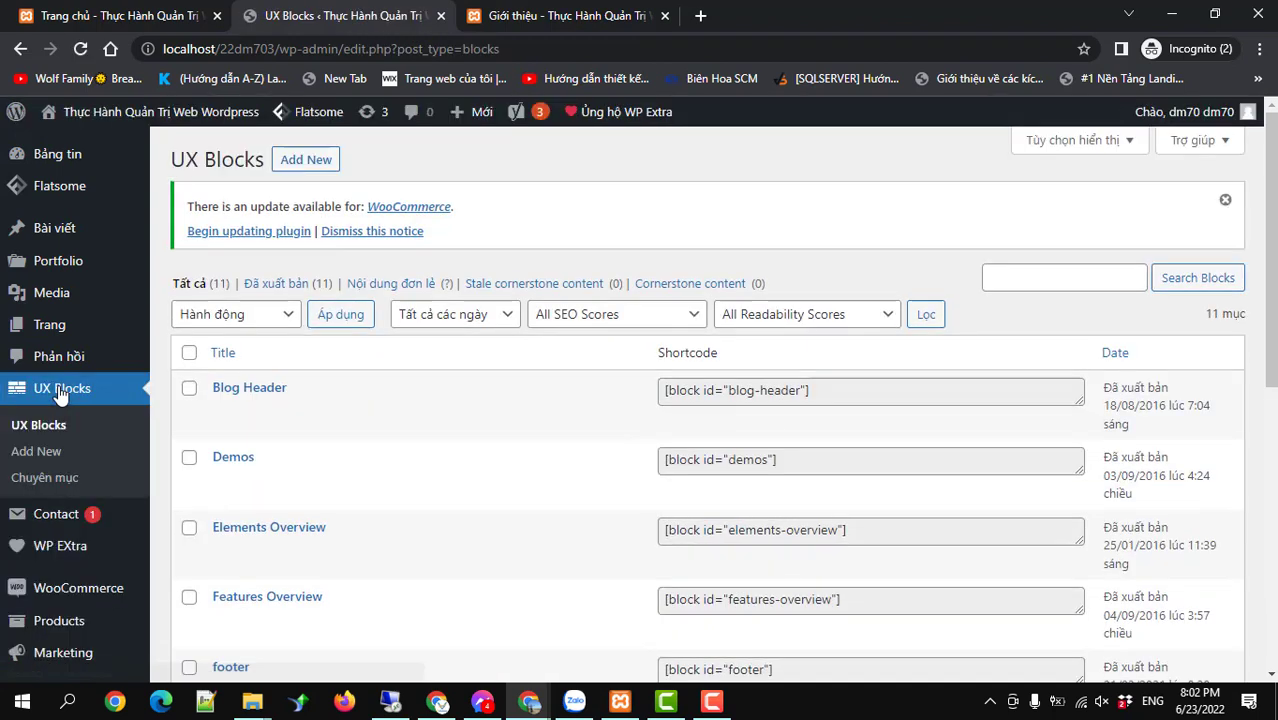
# Examine the footer block at the end of the Giới thiệu page, including its block editing options.
pyautogui.click(504, 22)
pyautogui.scroll(-15, 571, 385)
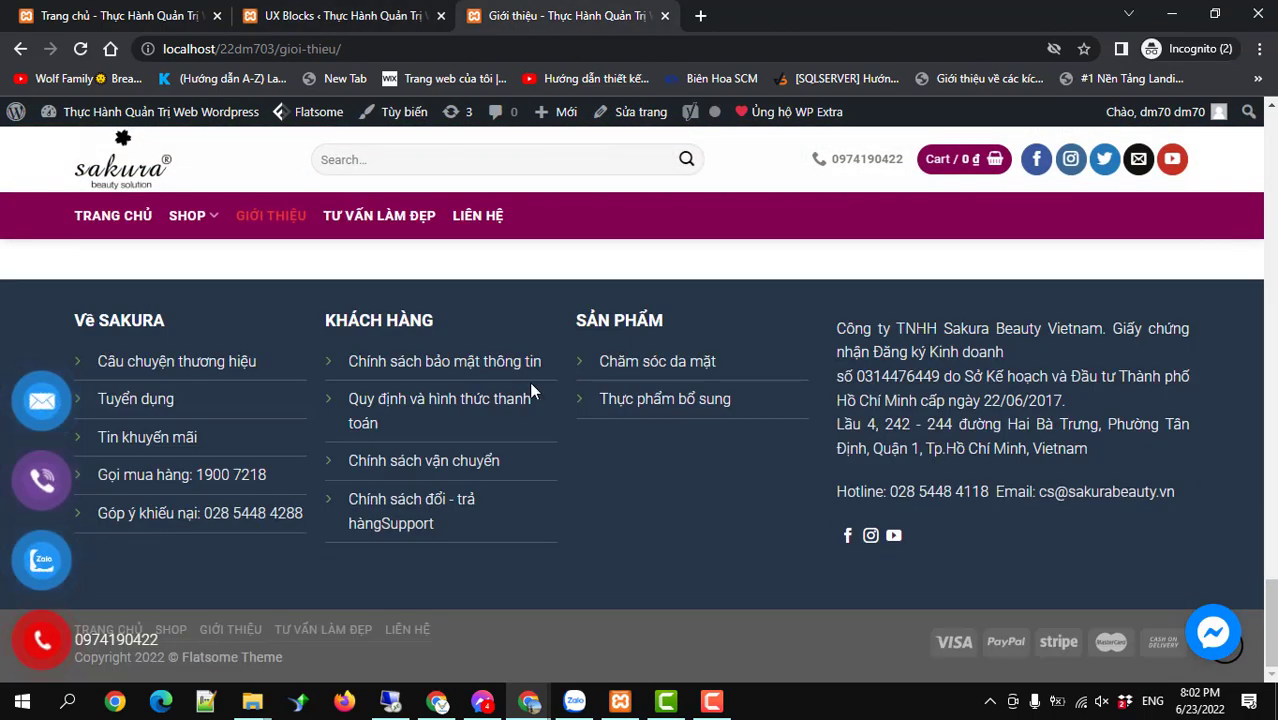
pyautogui.moveTo(53, 291)
pyautogui.scroll(20, 405, 619)
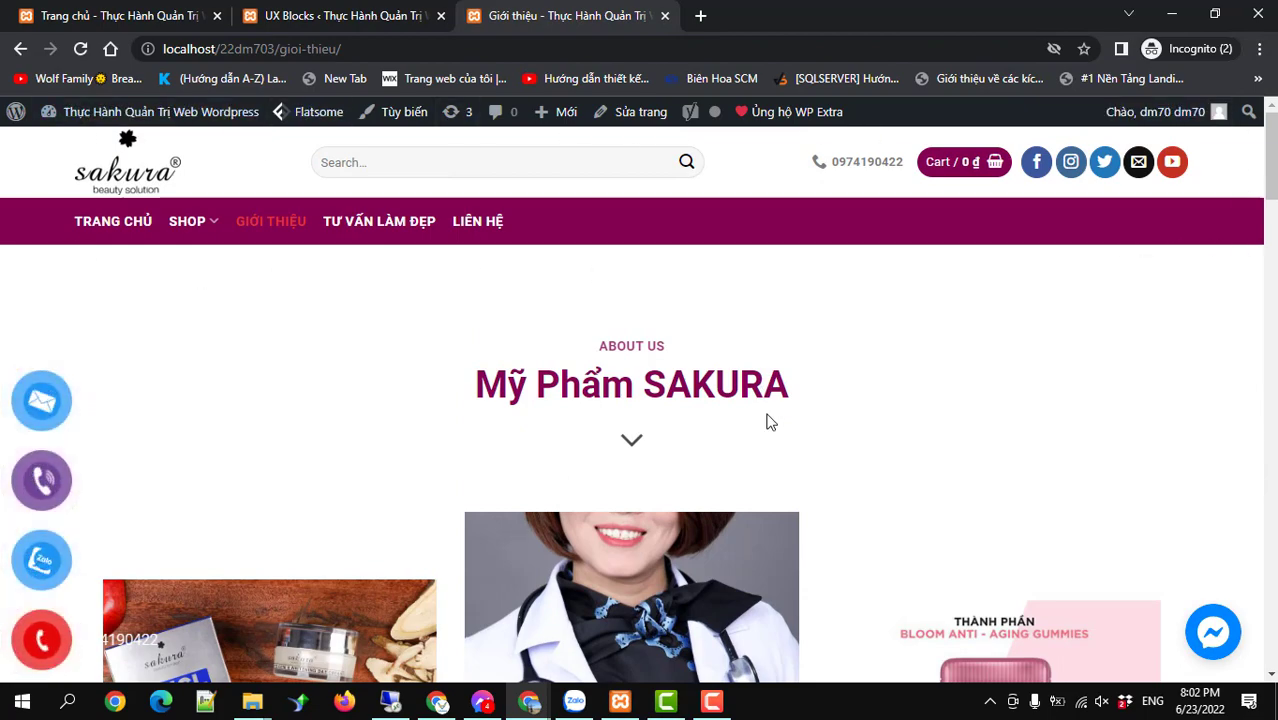
pyautogui.scroll(-10, 767, 425)
pyautogui.scroll(-7, 765, 437)
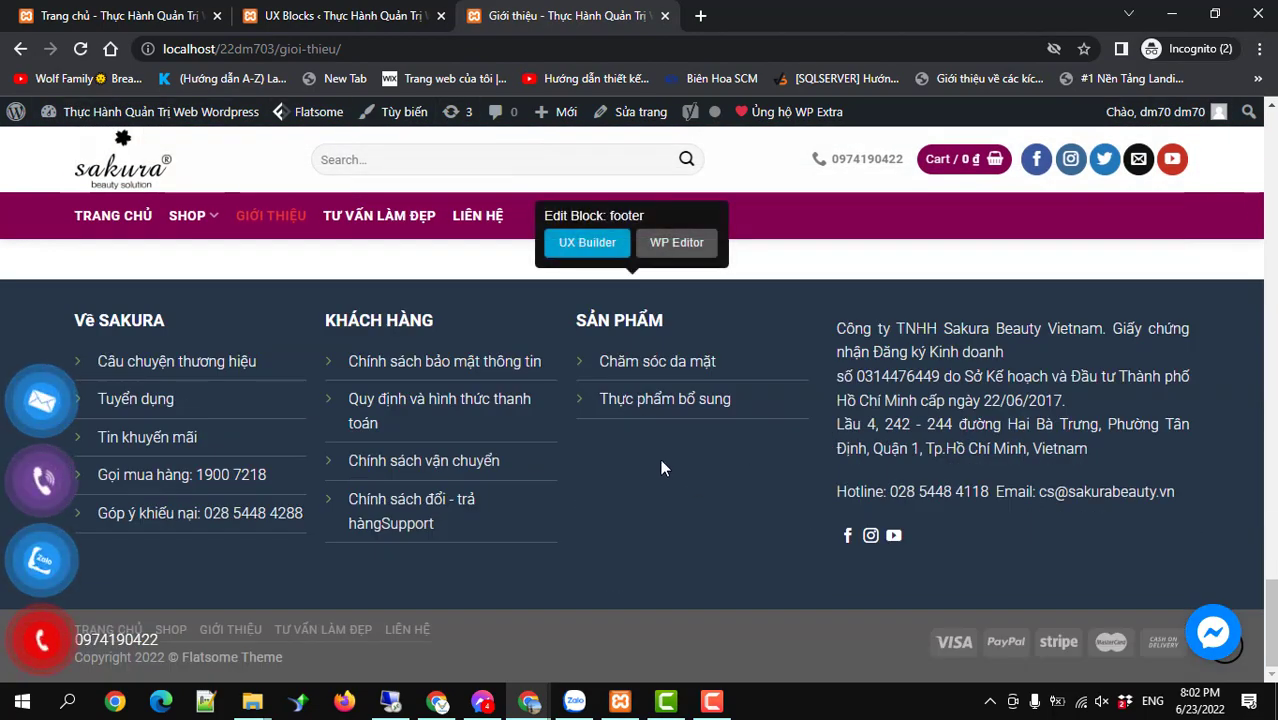
pyautogui.scroll(3, 660, 459)
pyautogui.scroll(-3, 493, 434)
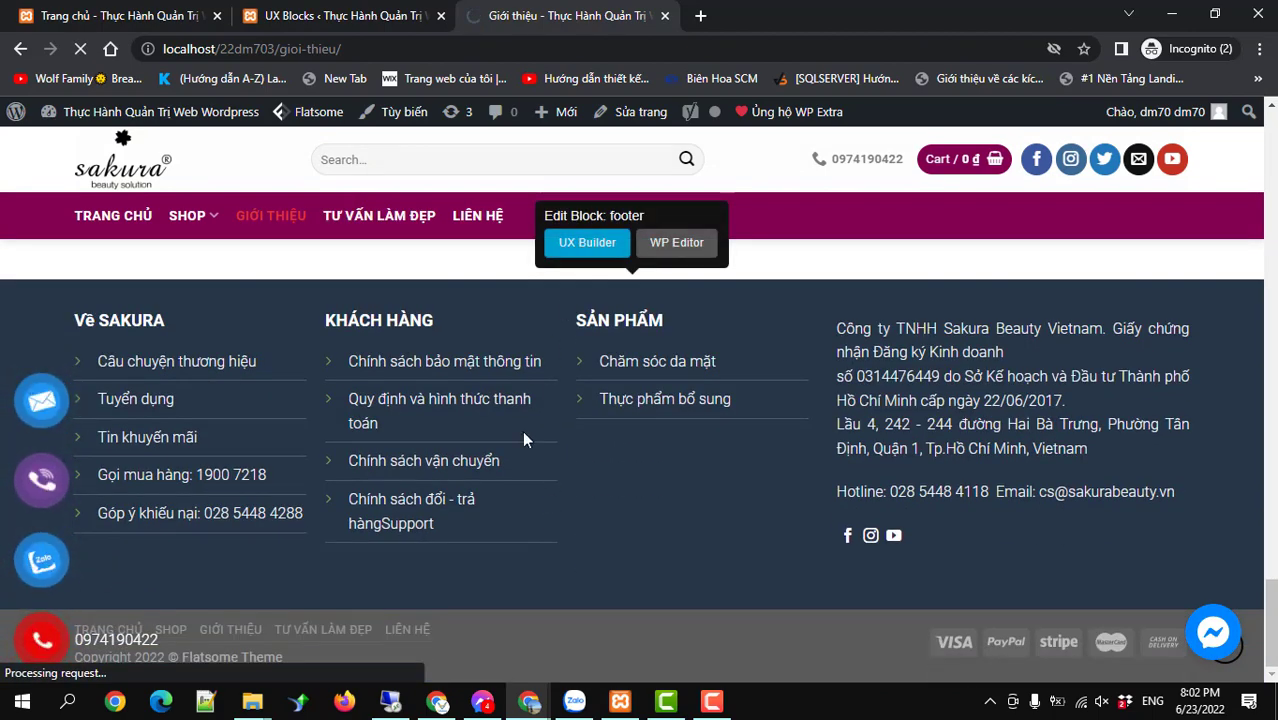
# Scroll the Tư vấn làm đẹp category page down to the footer block and examine its UX Builder and WP Editor options.
pyautogui.scroll(-10, 522, 430)
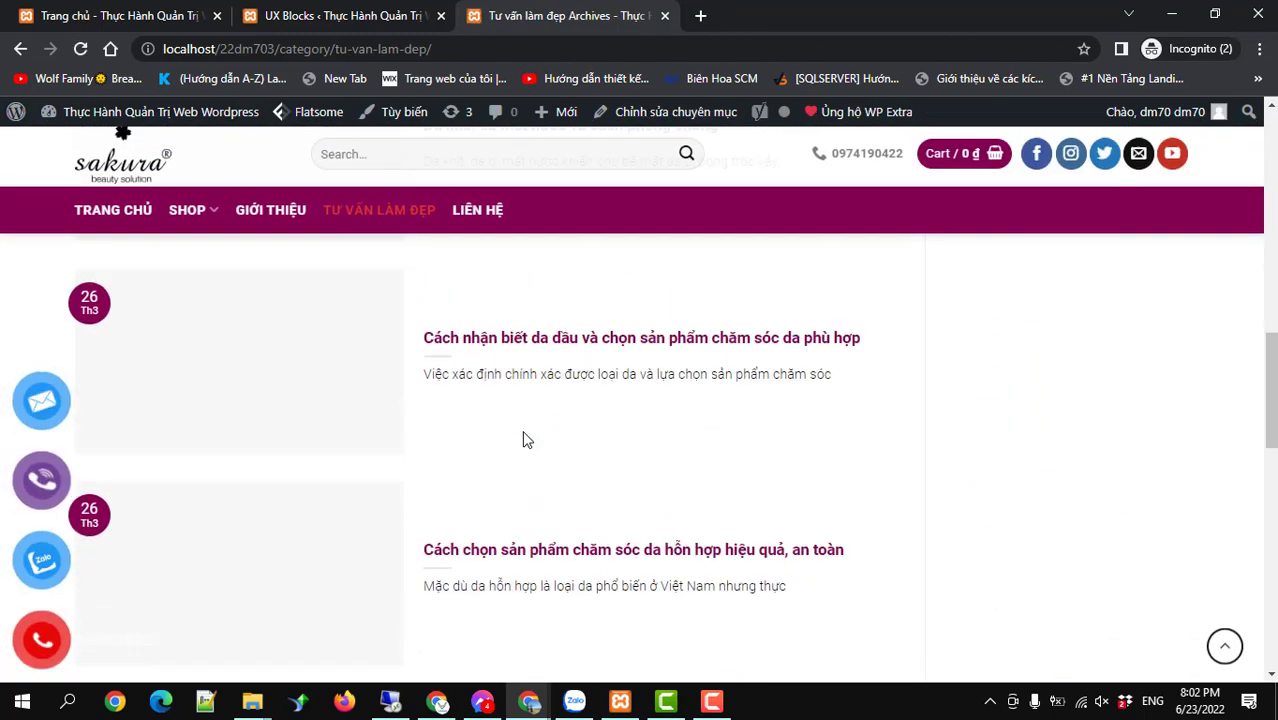
pyautogui.scroll(-5, 527, 440)
pyautogui.moveTo(590, 343)
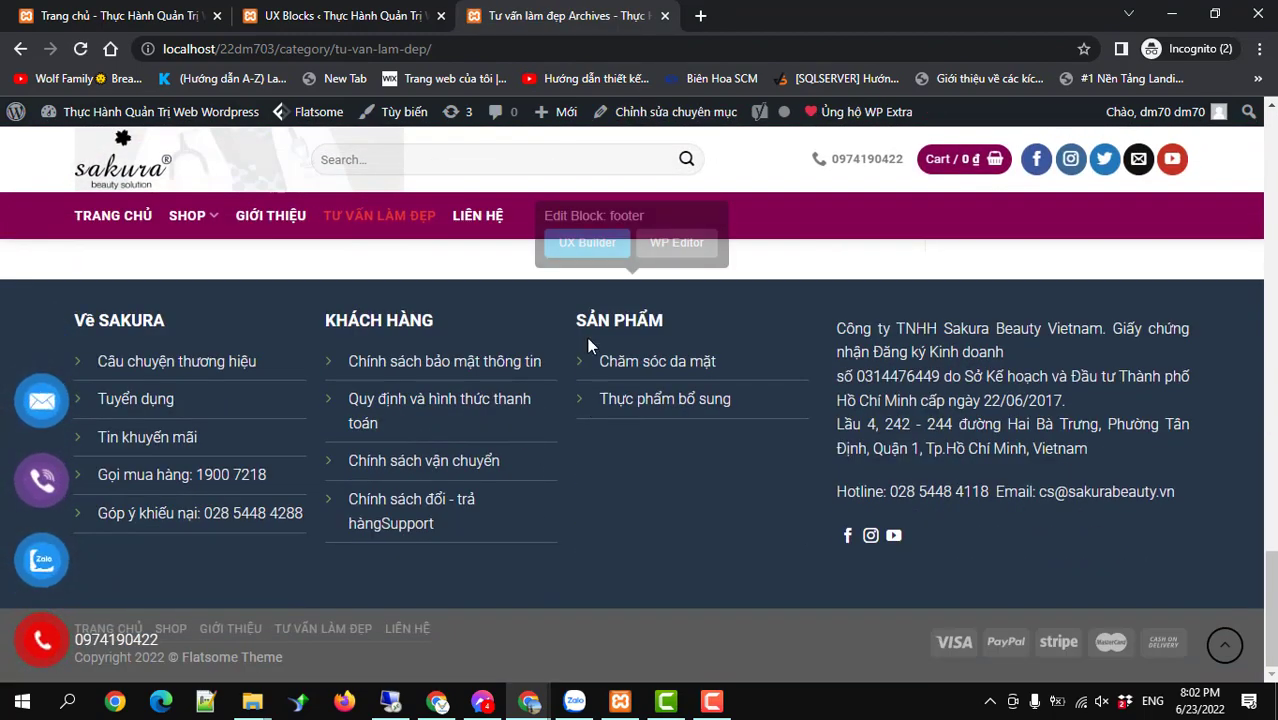
pyautogui.click(592, 254)
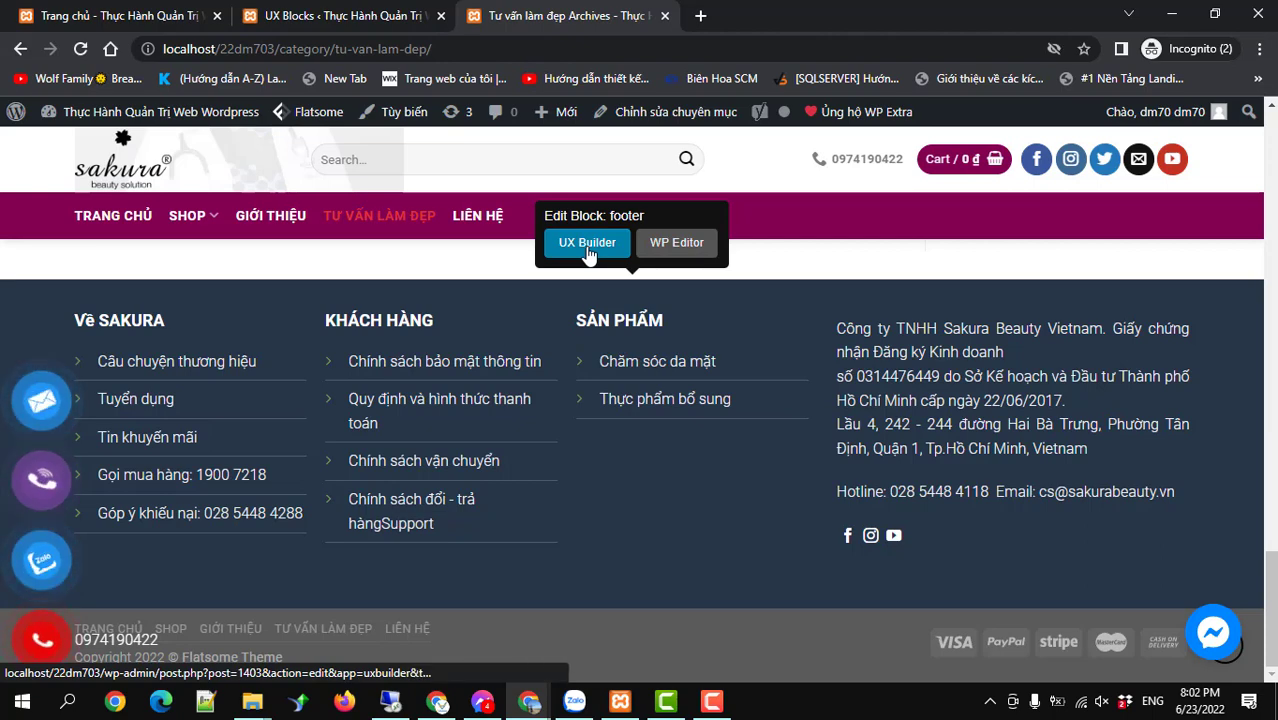
# Find the footer block in the admin's UX Blocks list and check its editing options.
pyautogui.hotkey('ctrl', 'shift', 'Tab')
pyautogui.scroll(-3, 403, 435)
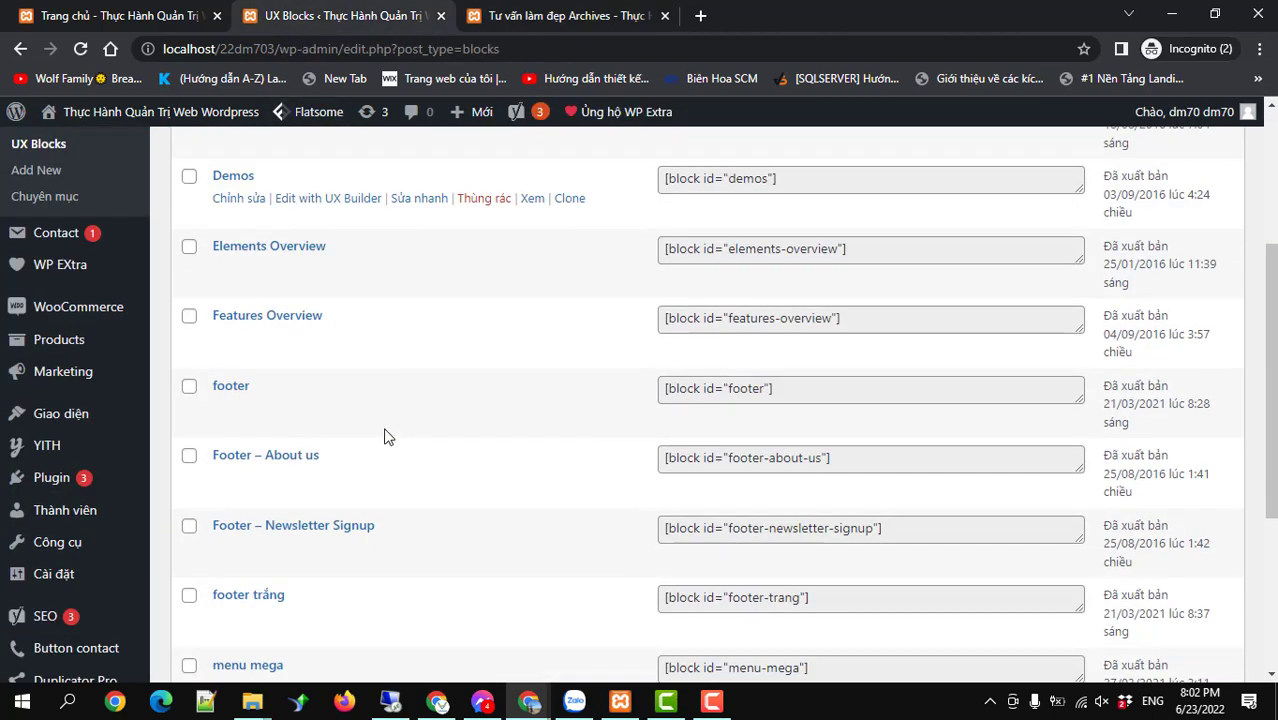
pyautogui.moveTo(314, 400)
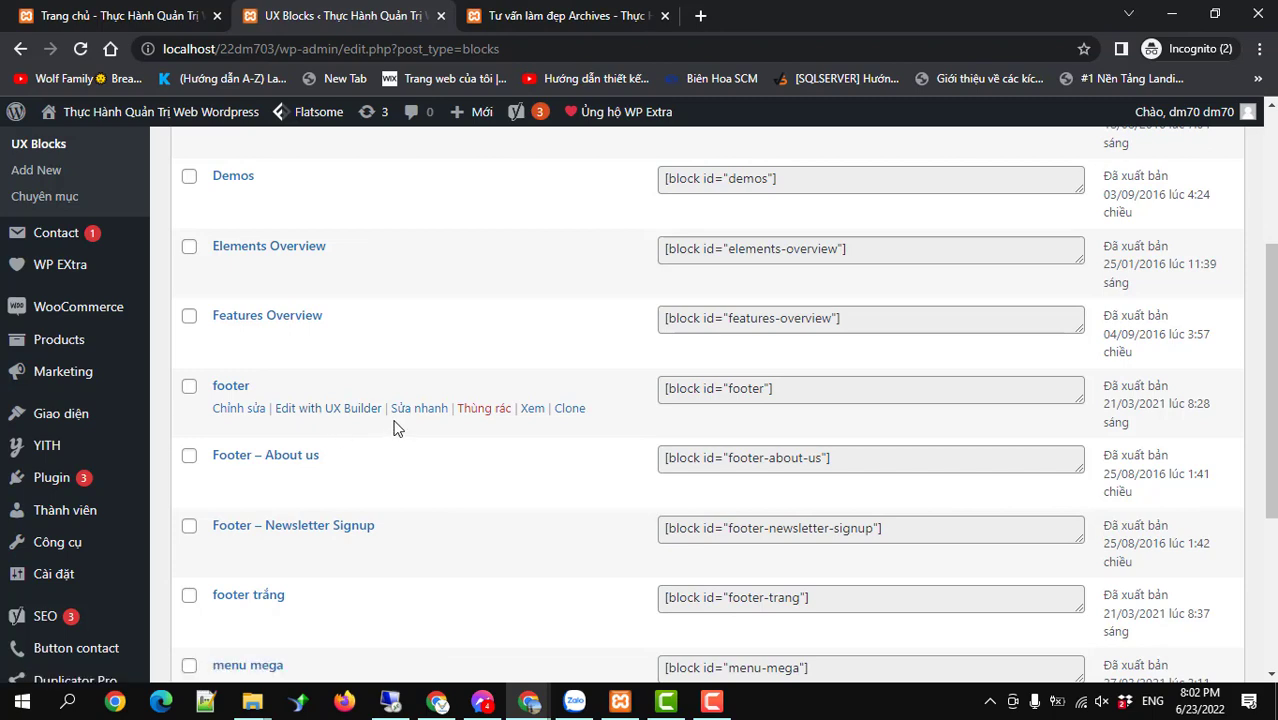
# Return to the Tư vấn làm đẹp page and open the Header section of the Flatsome theme options.
pyautogui.click(522, 19)
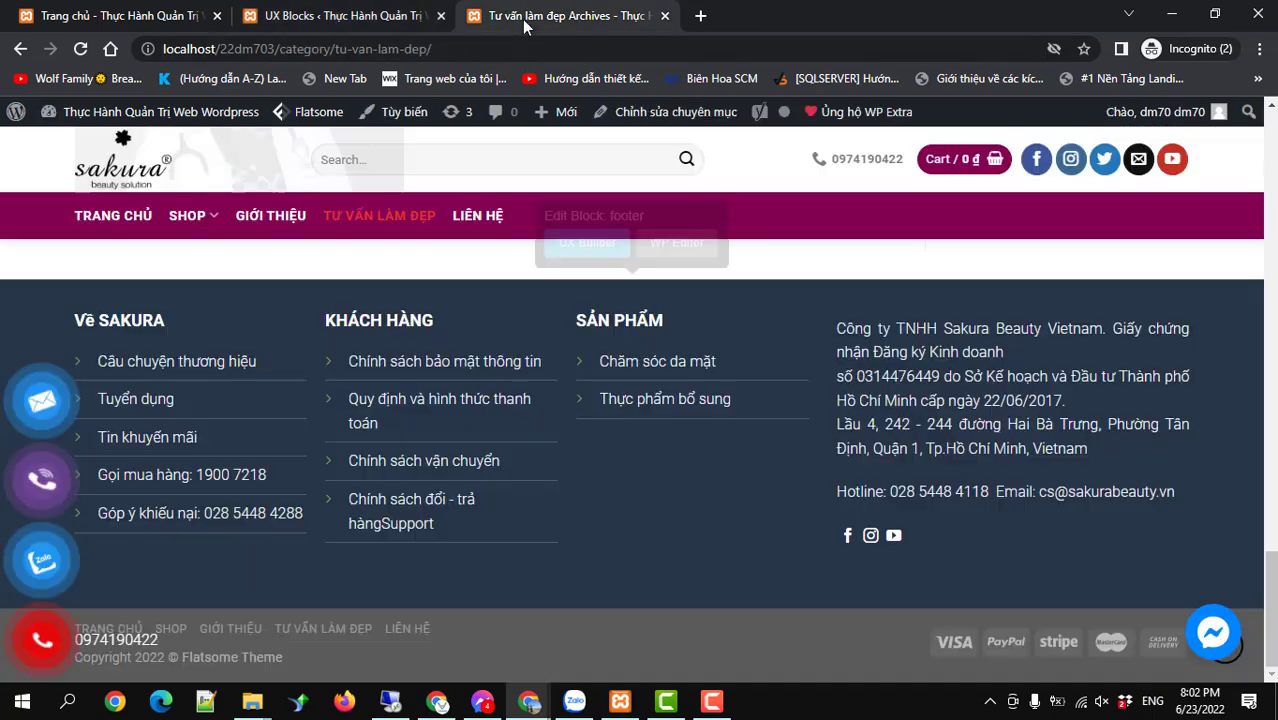
pyautogui.scroll(5, 530, 420)
pyautogui.scroll(10, 531, 426)
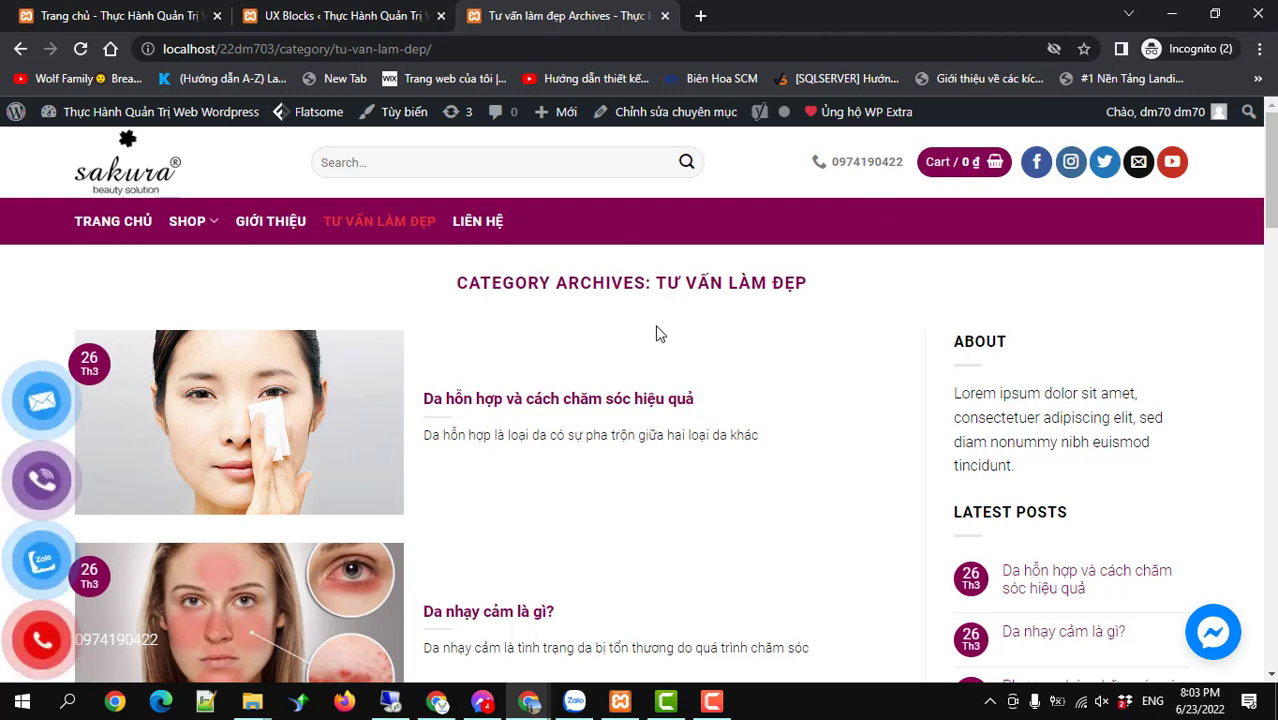
pyautogui.moveTo(318, 114)
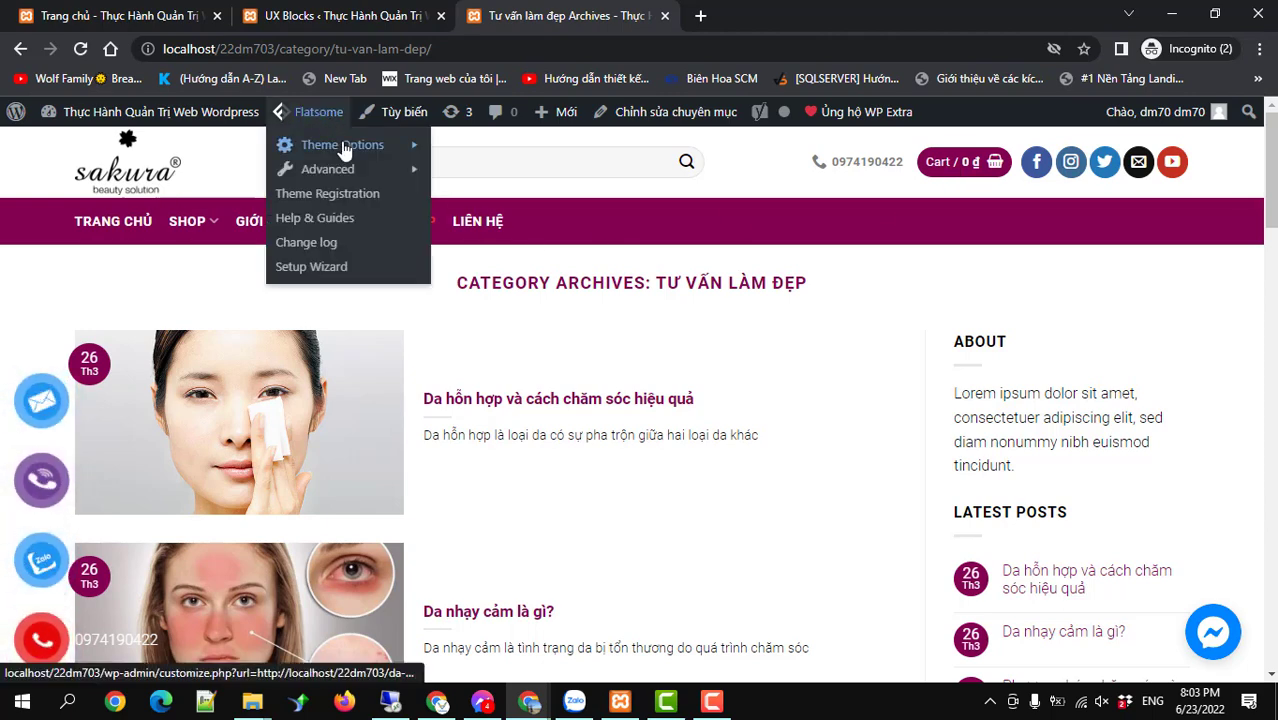
pyautogui.moveTo(343, 146)
pyautogui.moveTo(493, 153)
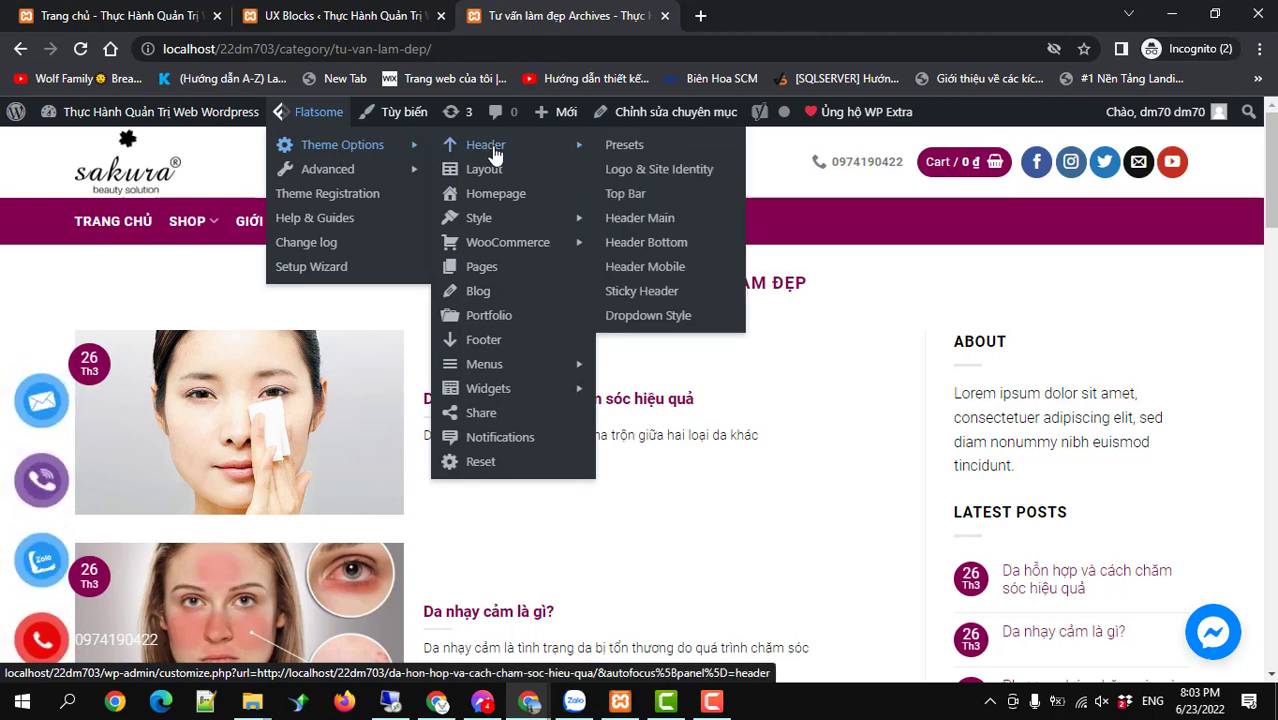
pyautogui.click(493, 153)
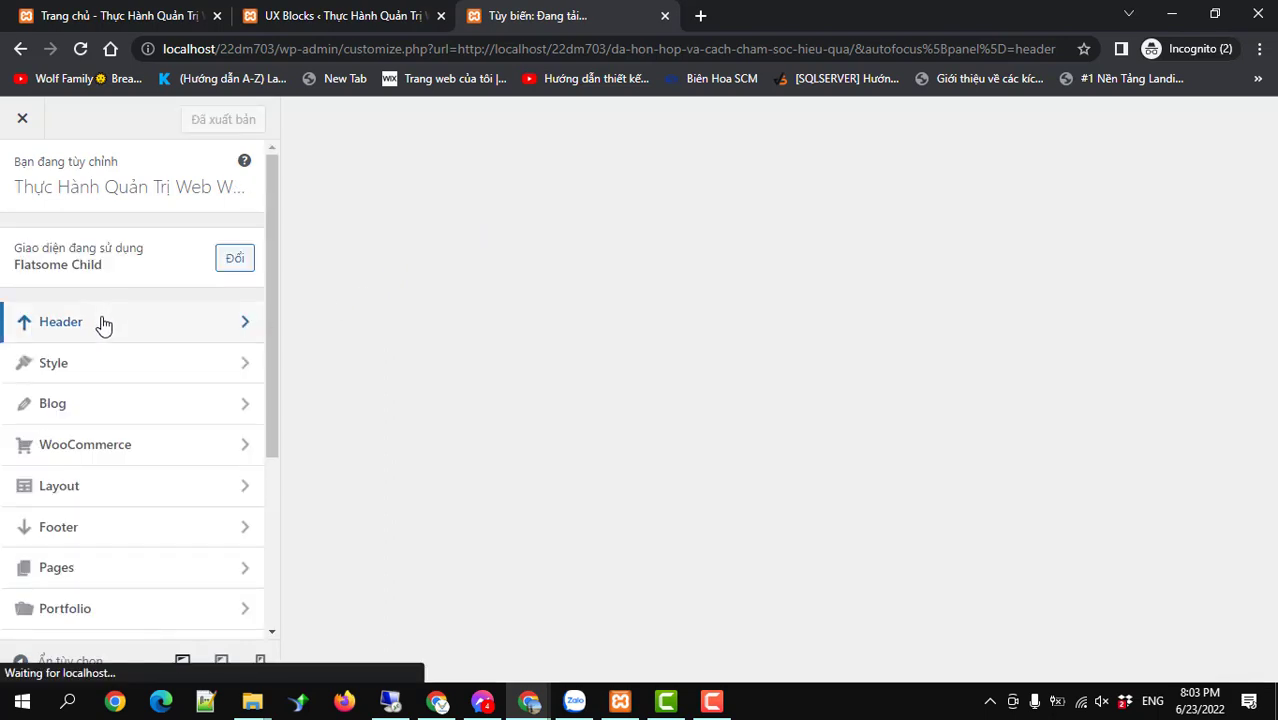
pyautogui.click(103, 321)
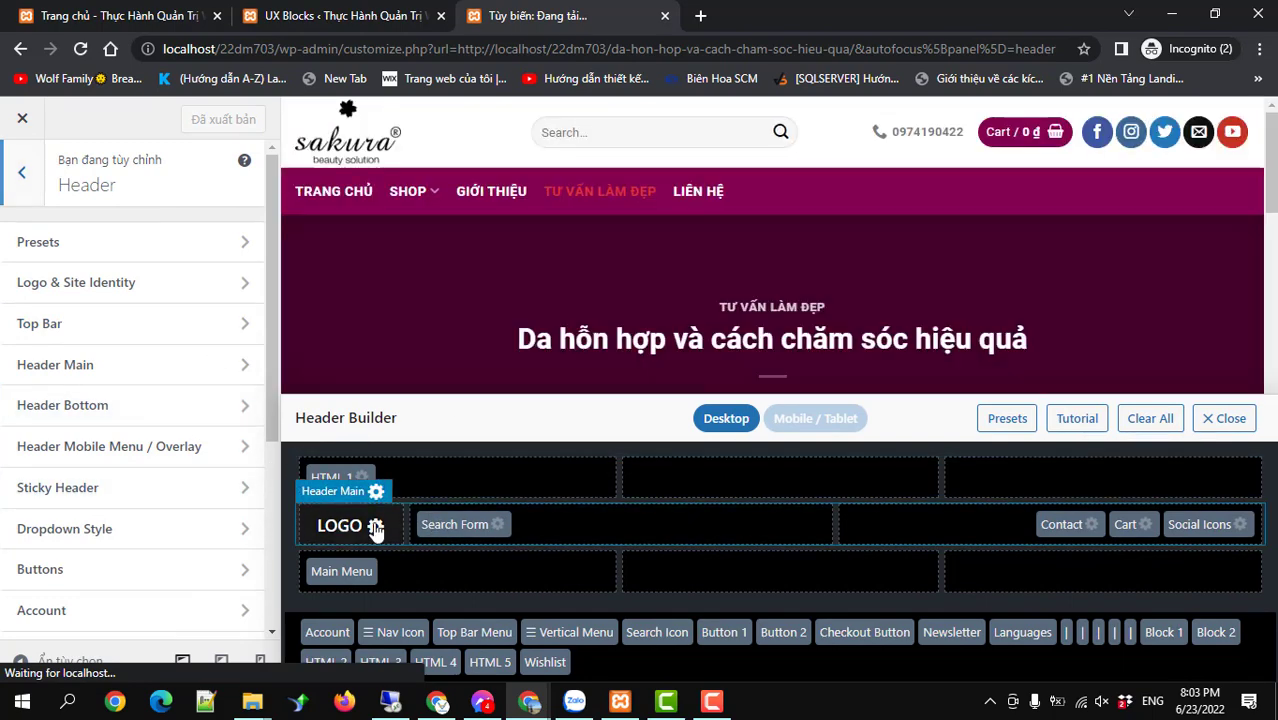
# Open the logo settings from the Header Builder and look through the Logo & Site Identity options down to the site icon.
pyautogui.click(375, 526)
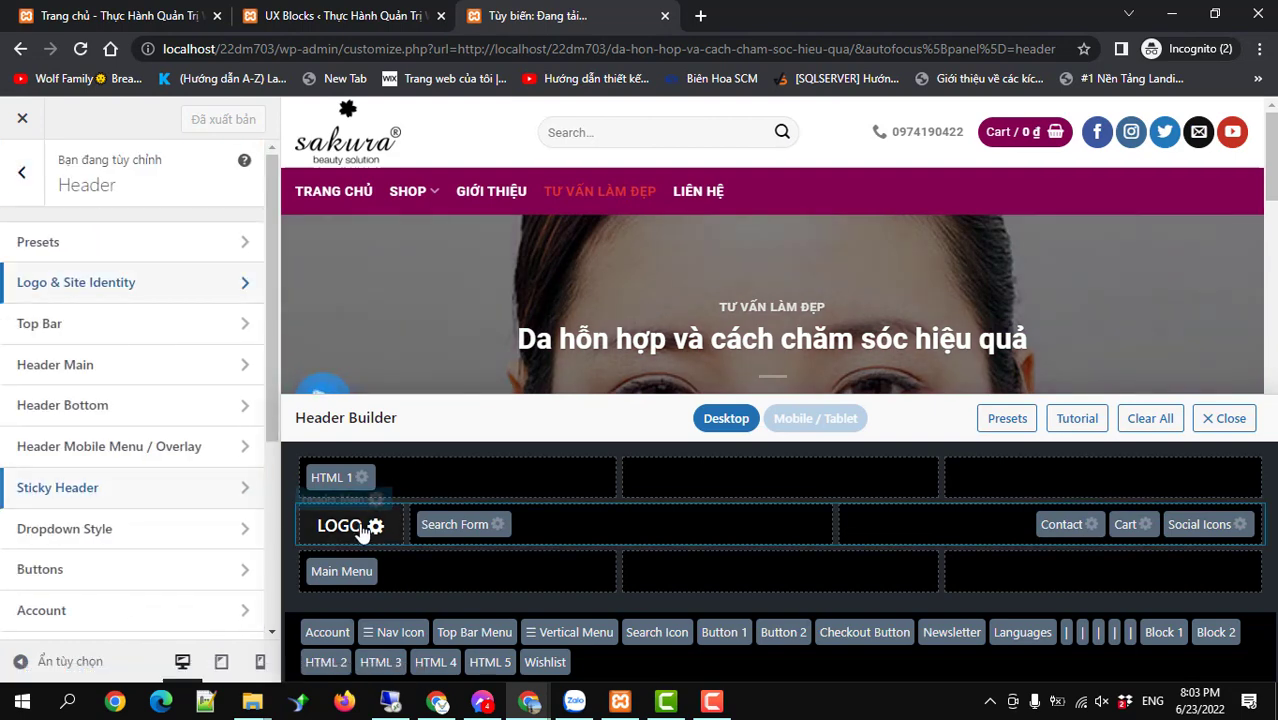
pyautogui.click(375, 526)
pyautogui.scroll(-3, 131, 478)
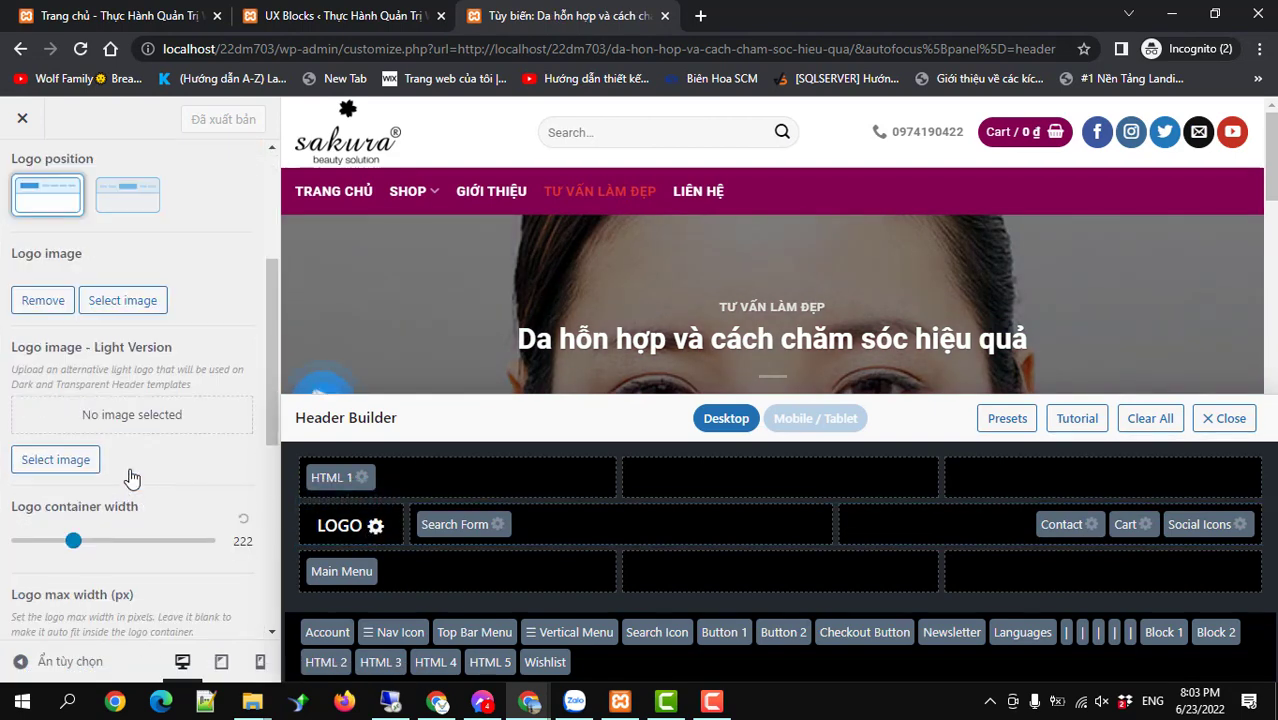
pyautogui.scroll(2, 131, 478)
pyautogui.scroll(-5, 131, 478)
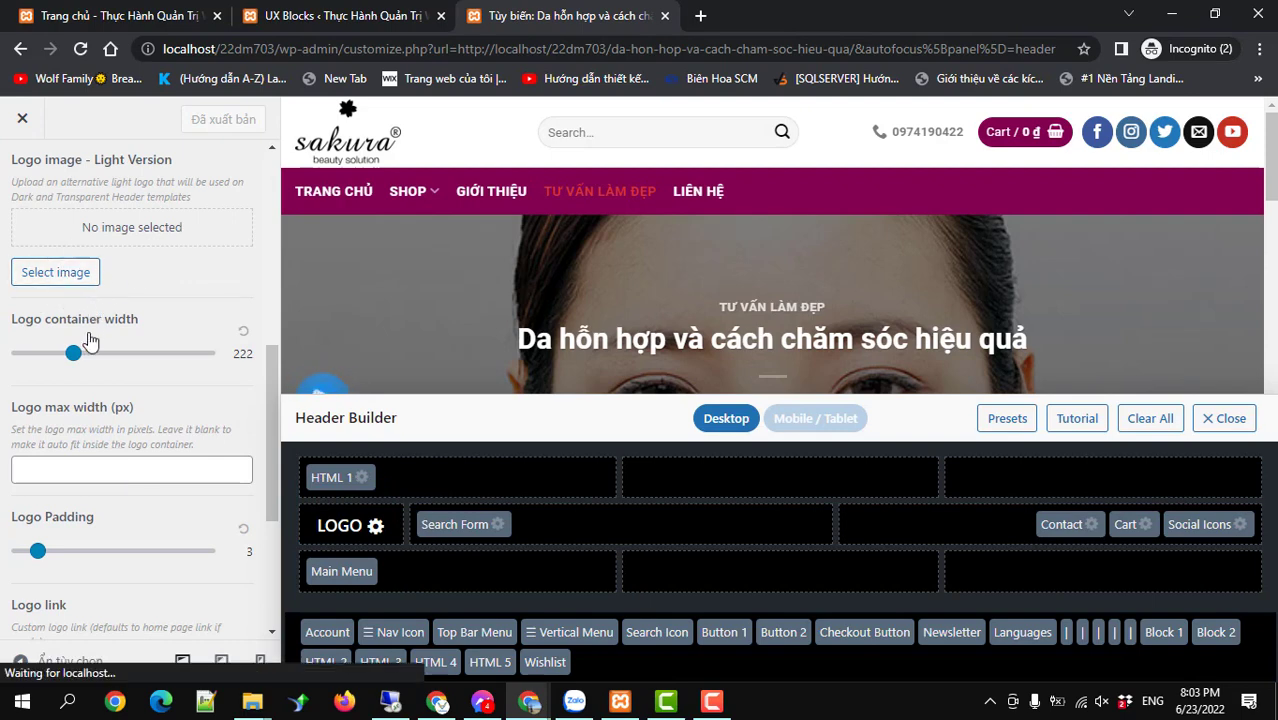
pyautogui.scroll(-1, 170, 362)
pyautogui.scroll(-3, 170, 362)
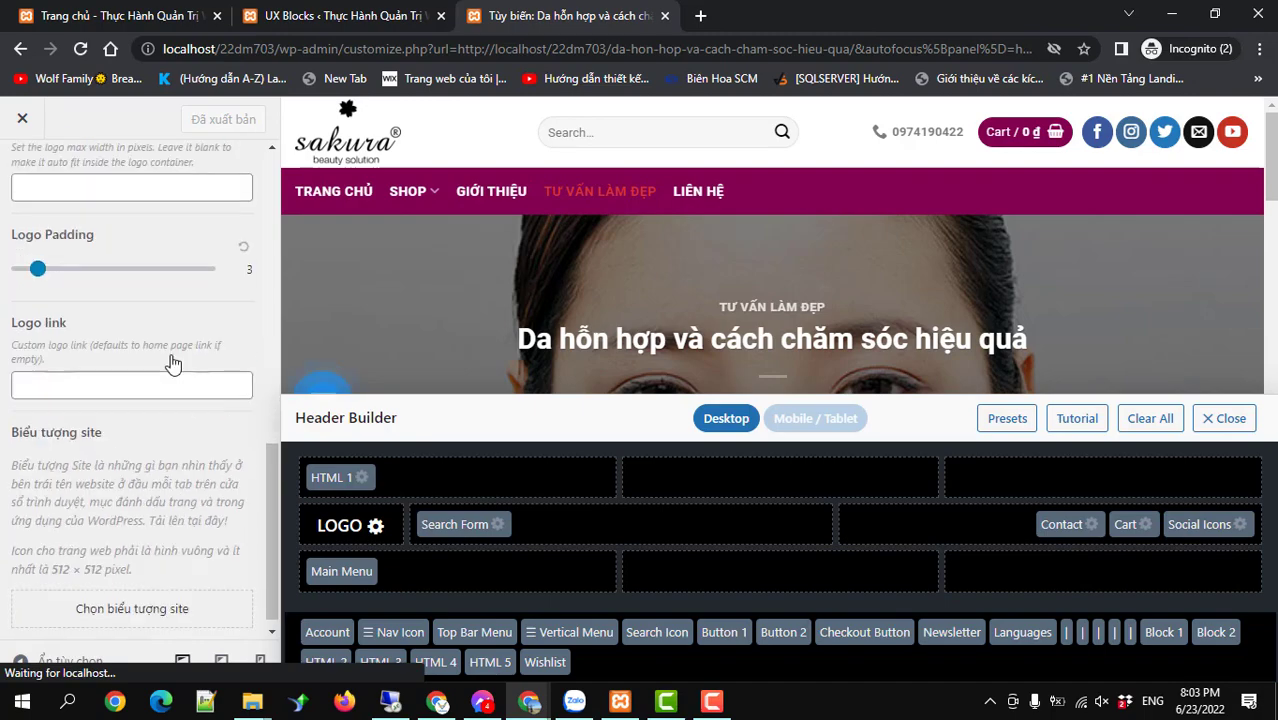
# Replace the logo image with sakura-placenta-coq10-serum-2.jpg from the media library.
pyautogui.scroll(10, 170, 362)
pyautogui.scroll(-2, 150, 400)
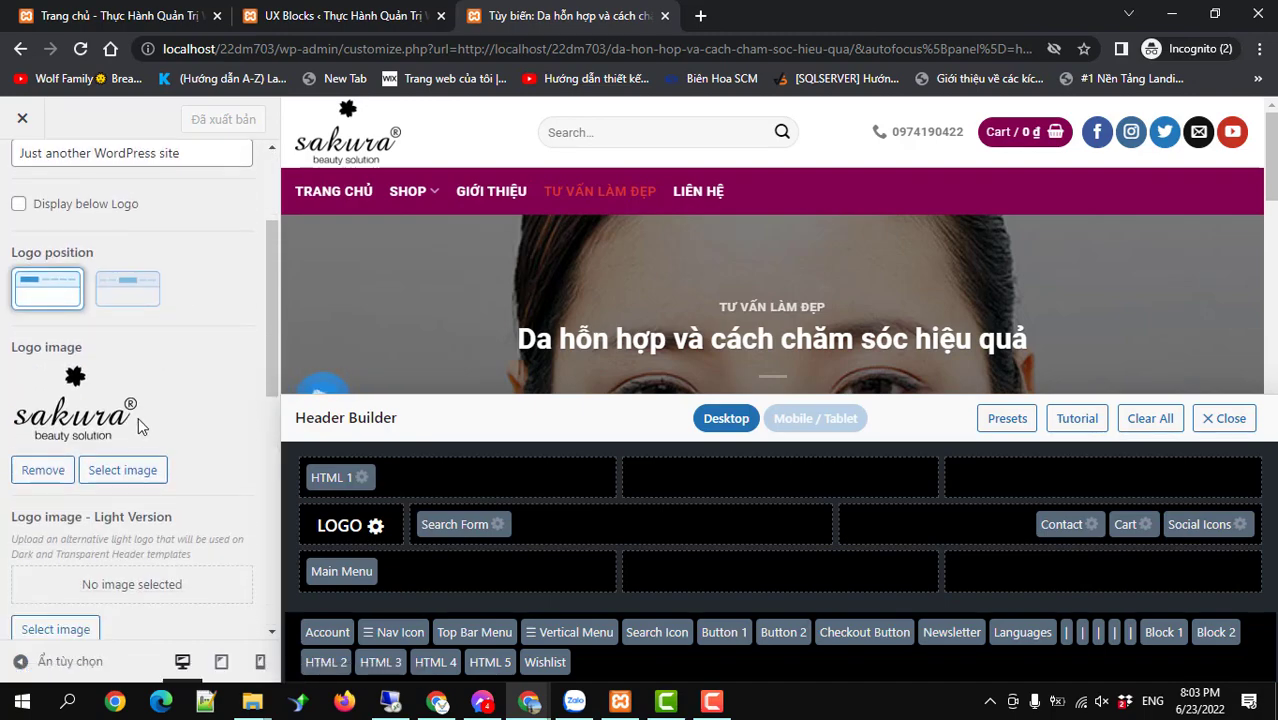
pyautogui.click(97, 477)
pyautogui.click(117, 188)
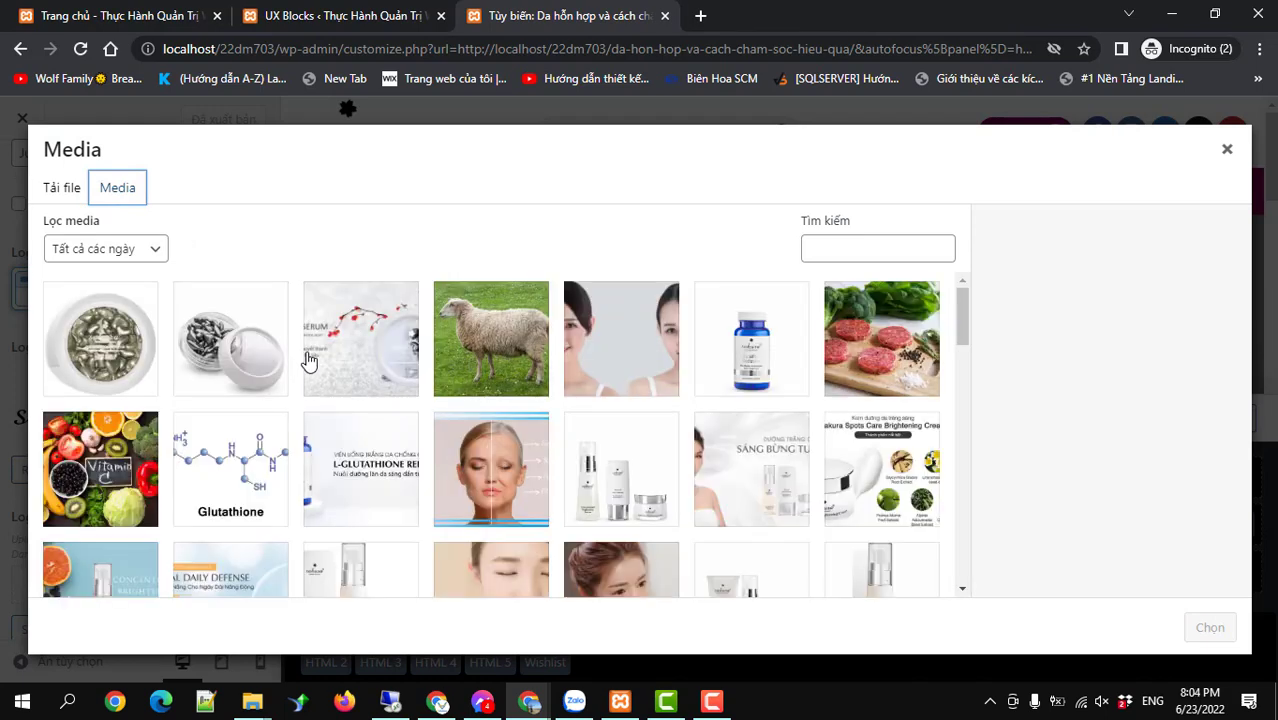
pyautogui.click(108, 350)
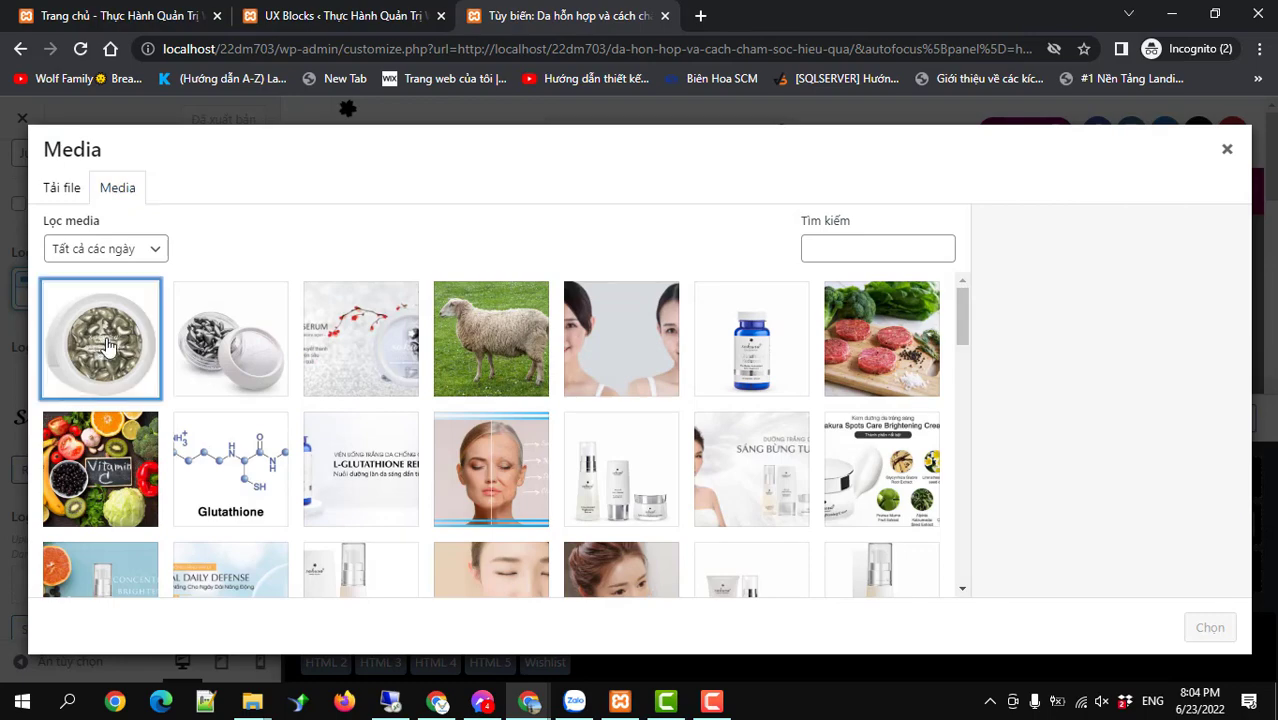
pyautogui.scroll(-5, 645, 488)
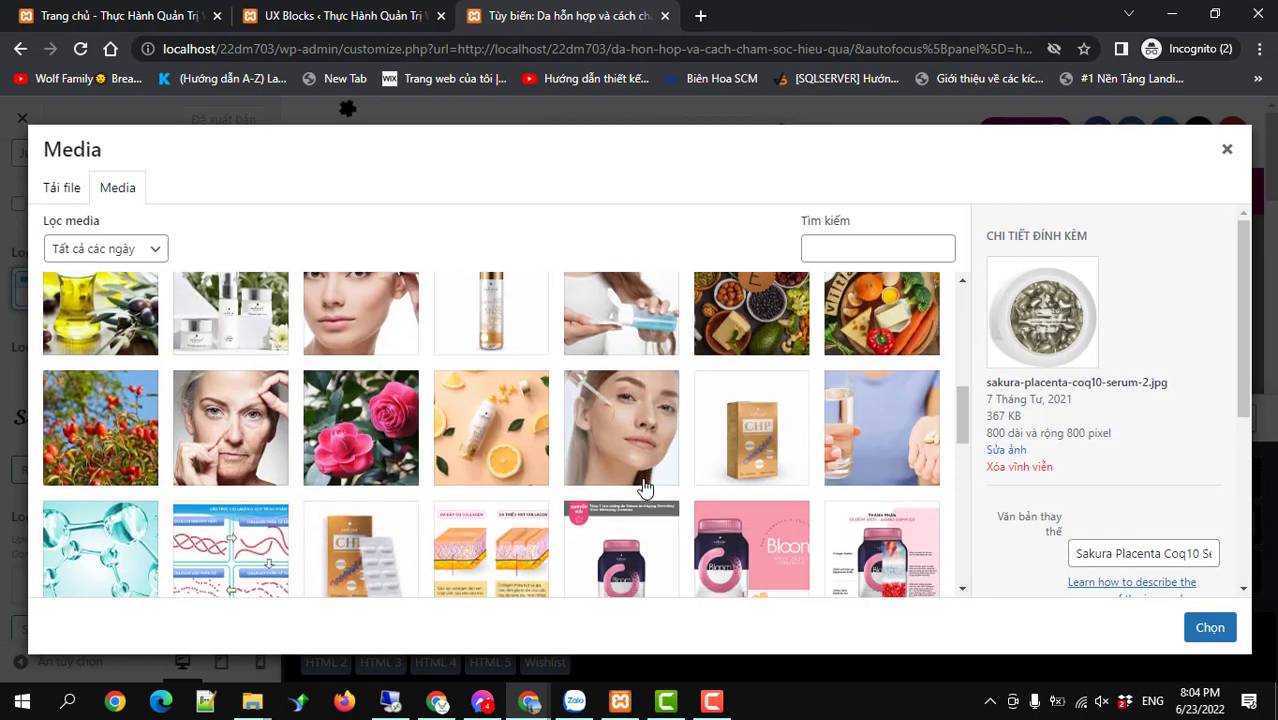
pyautogui.click(1208, 628)
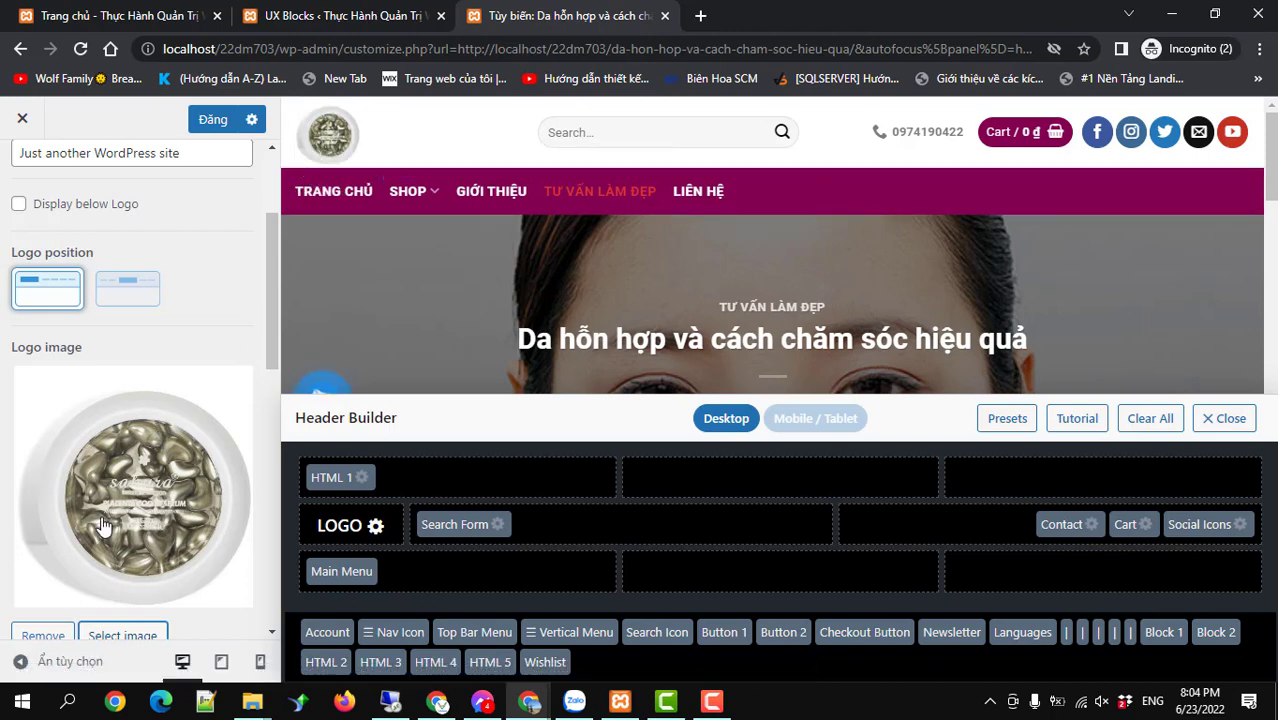
# Search the media library for "logo" and set the Sakura logo.png as the logo image.
pyautogui.scroll(-2, 103, 527)
pyautogui.click(112, 450)
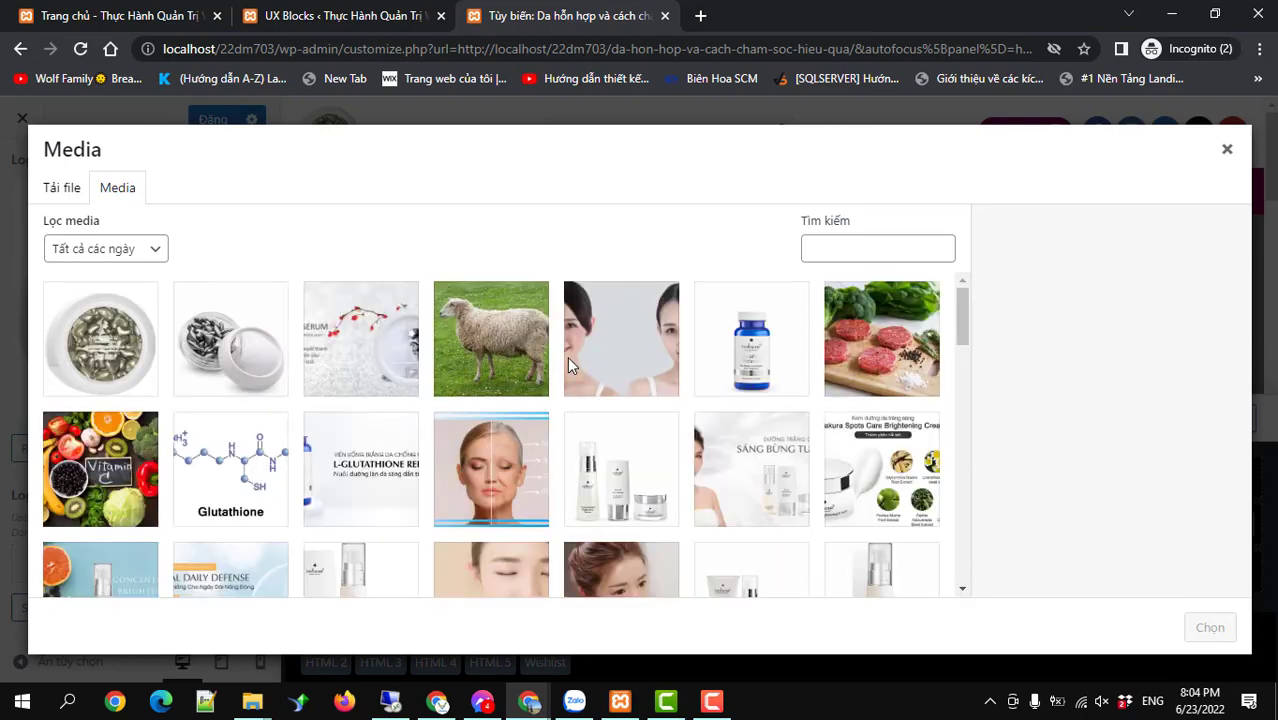
pyautogui.scroll(-10, 568, 360)
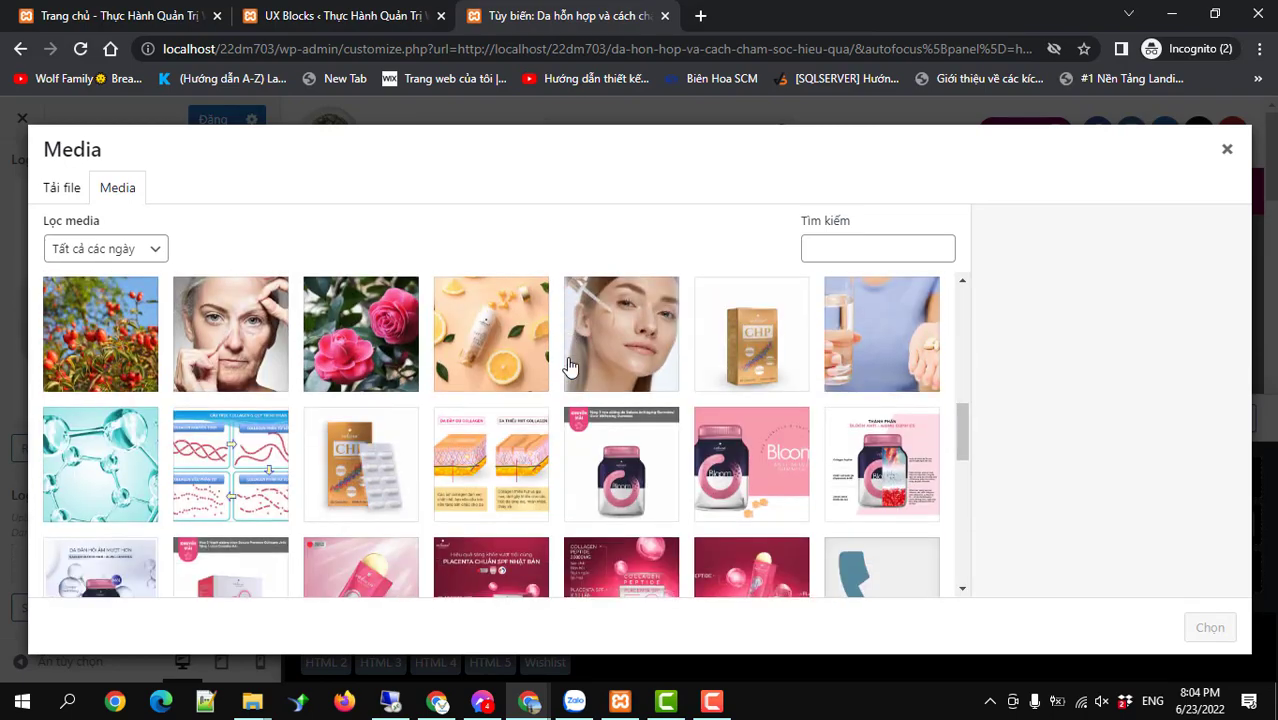
pyautogui.scroll(-5, 568, 365)
pyautogui.scroll(6, 568, 368)
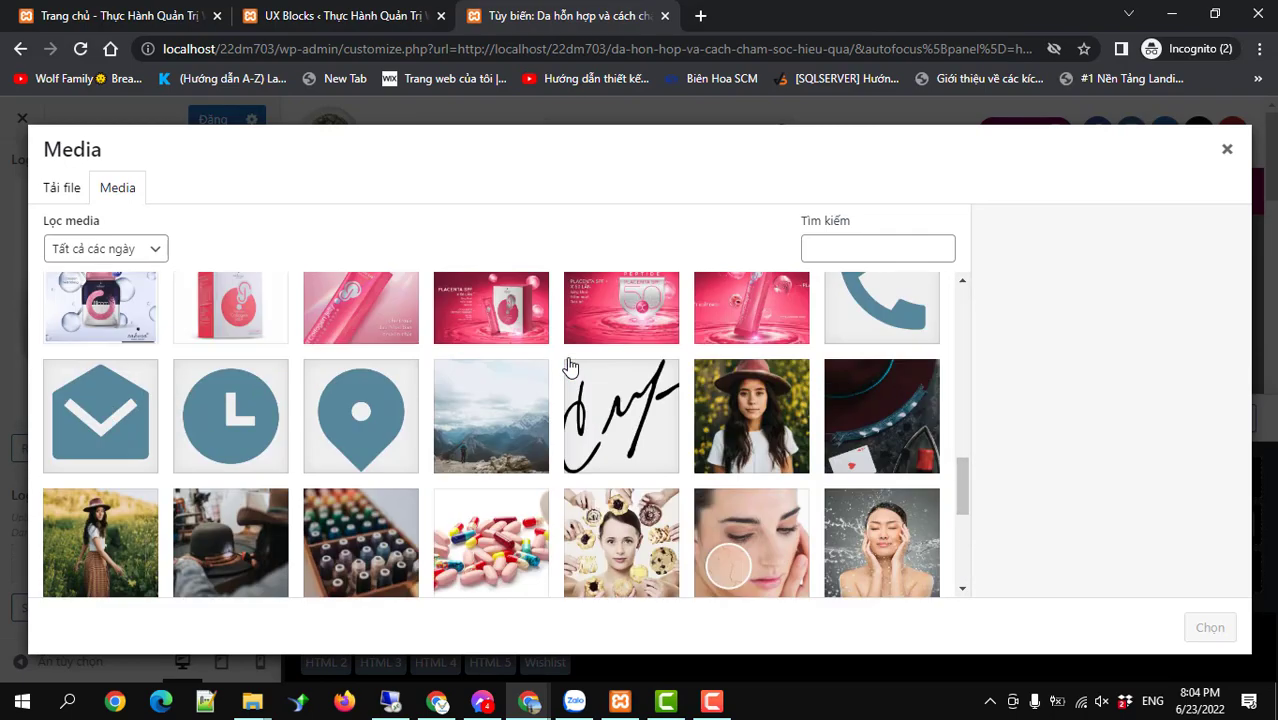
pyautogui.scroll(10, 568, 368)
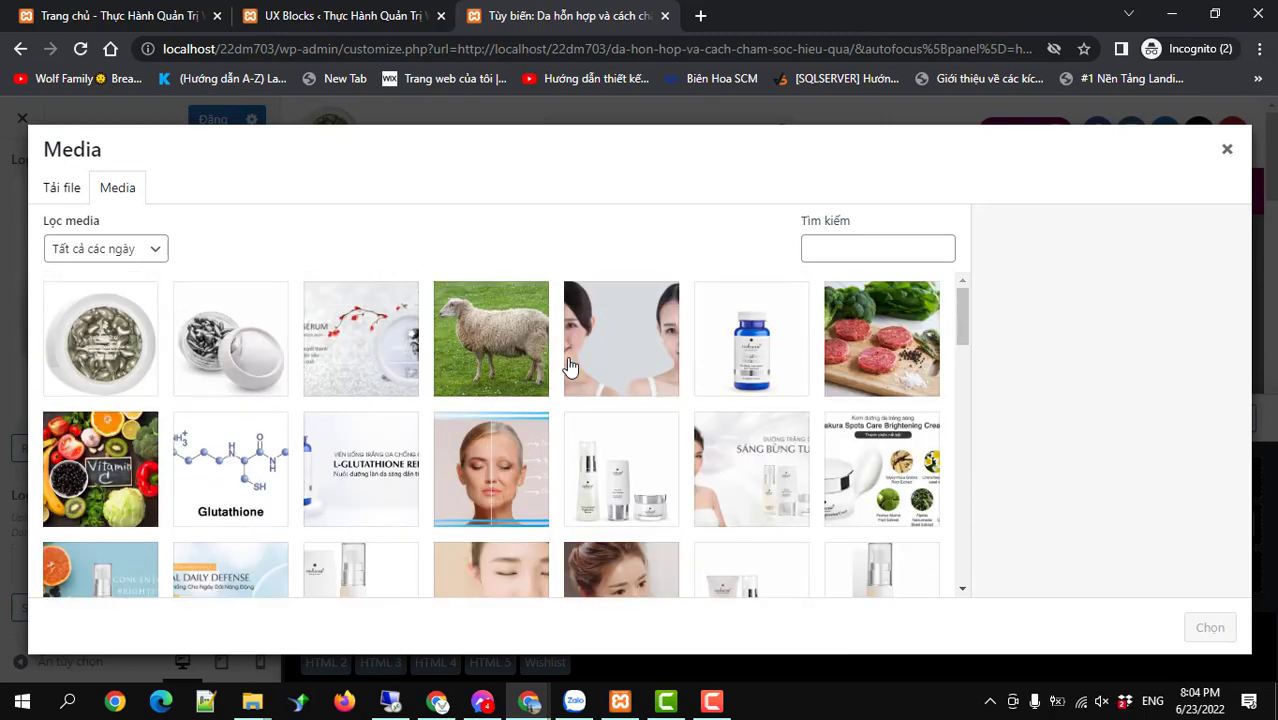
pyautogui.click(835, 256)
pyautogui.write('logo')
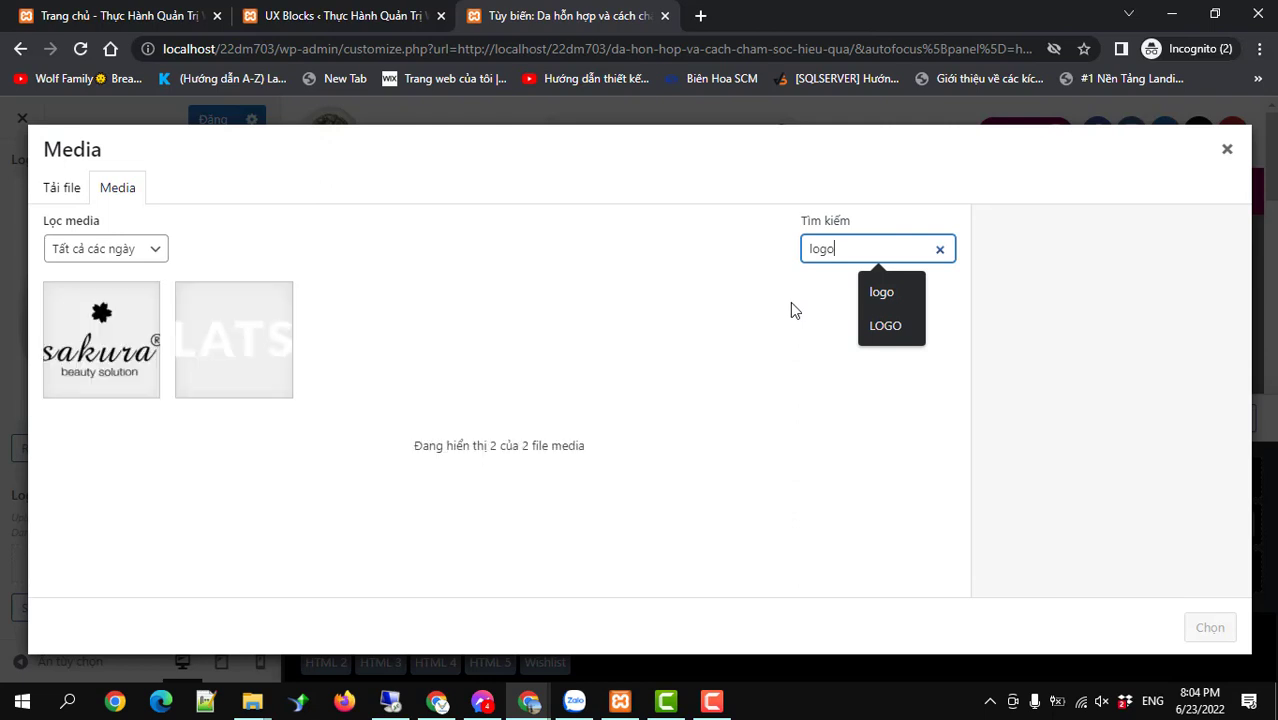
pyautogui.click(80, 358)
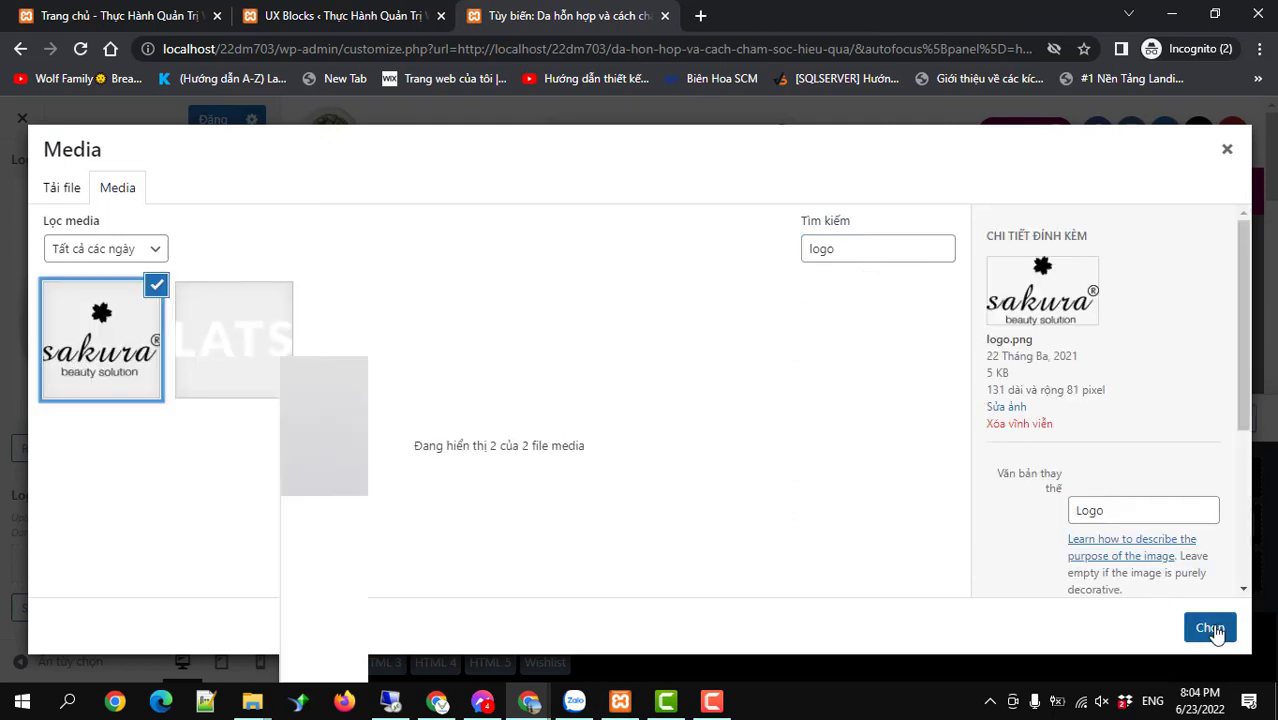
pyautogui.click(1210, 627)
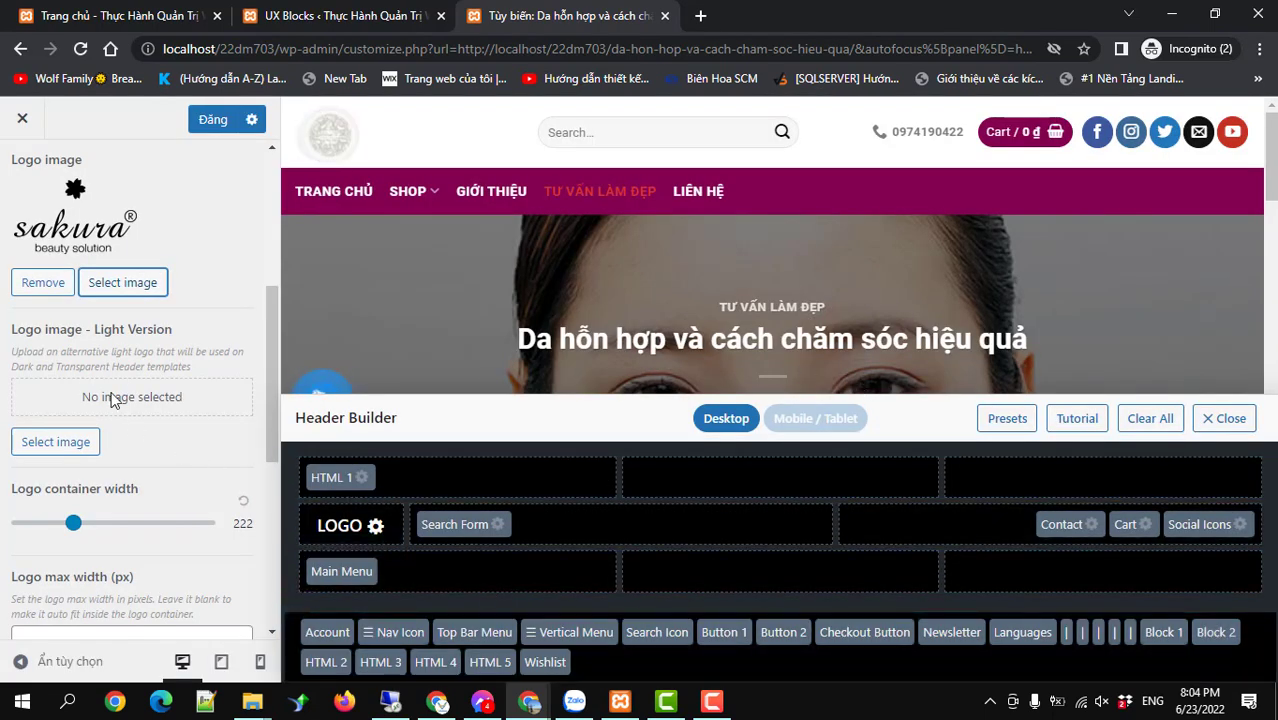
# Try the centred logo position, switch back to the left-aligned one, and look through the remaining logo settings.
pyautogui.scroll(4, 101, 399)
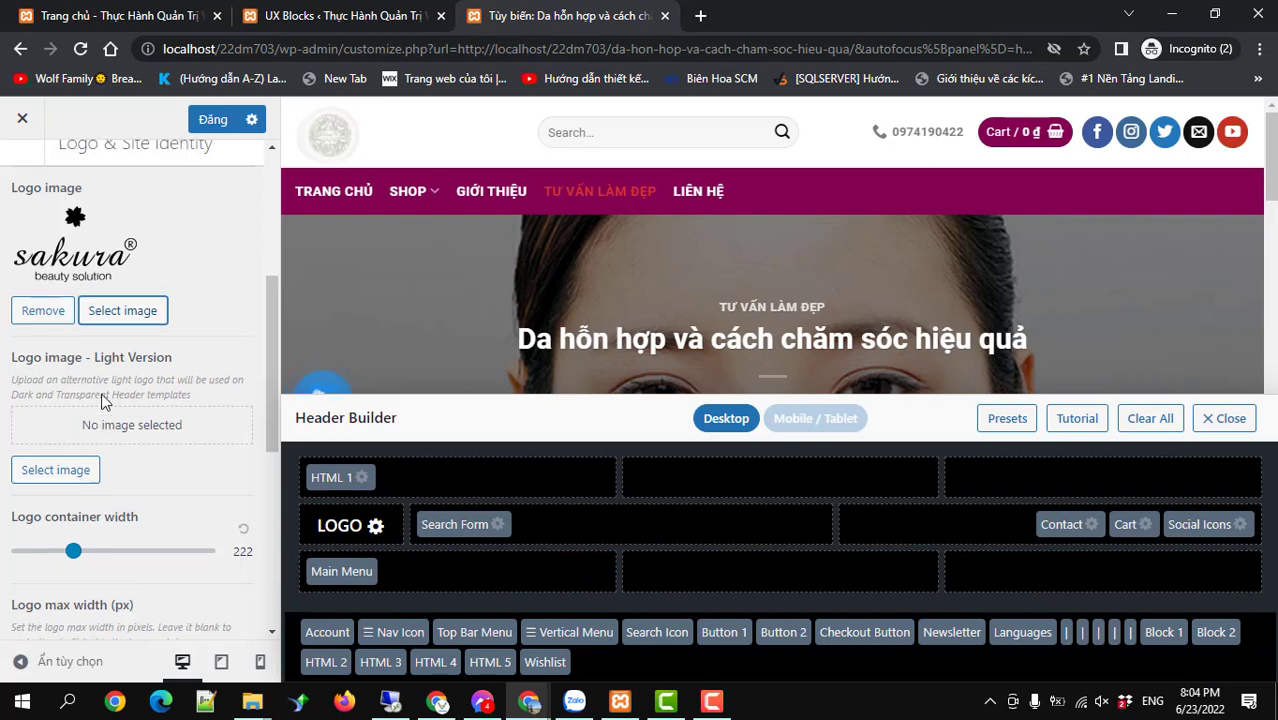
pyautogui.click(118, 486)
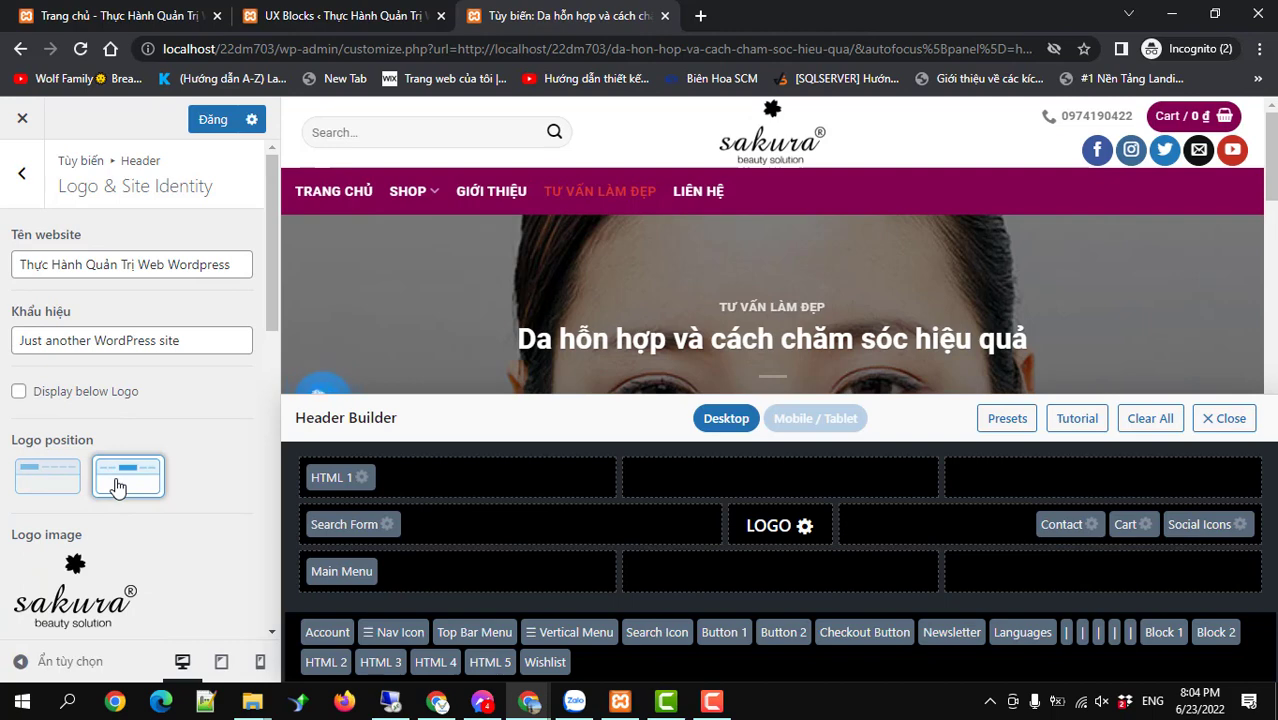
pyautogui.click(62, 486)
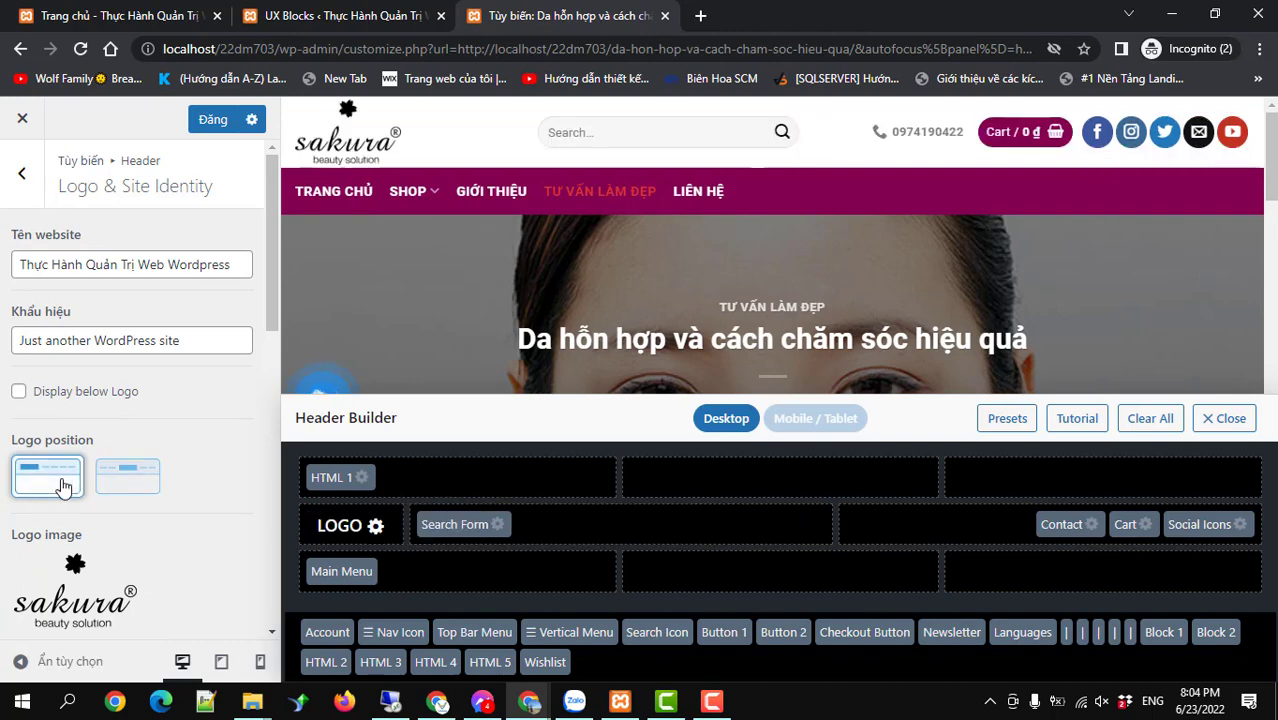
pyautogui.scroll(-8, 250, 465)
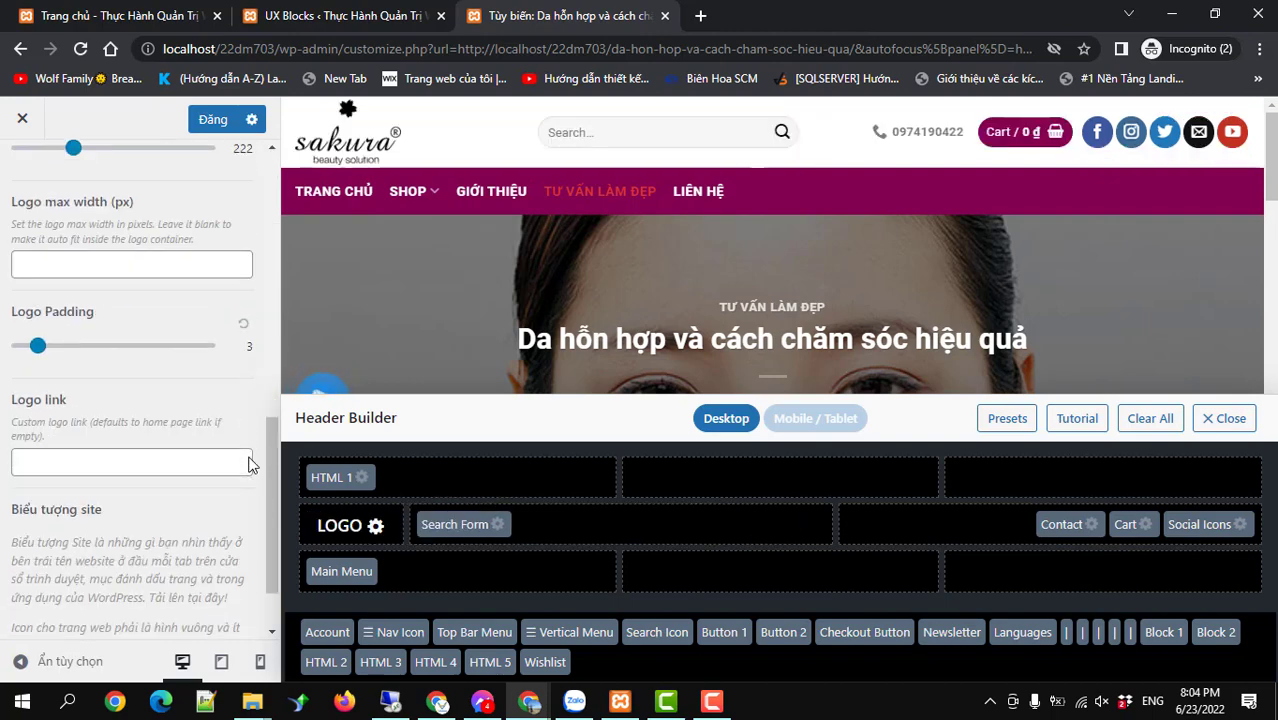
pyautogui.scroll(10, 250, 465)
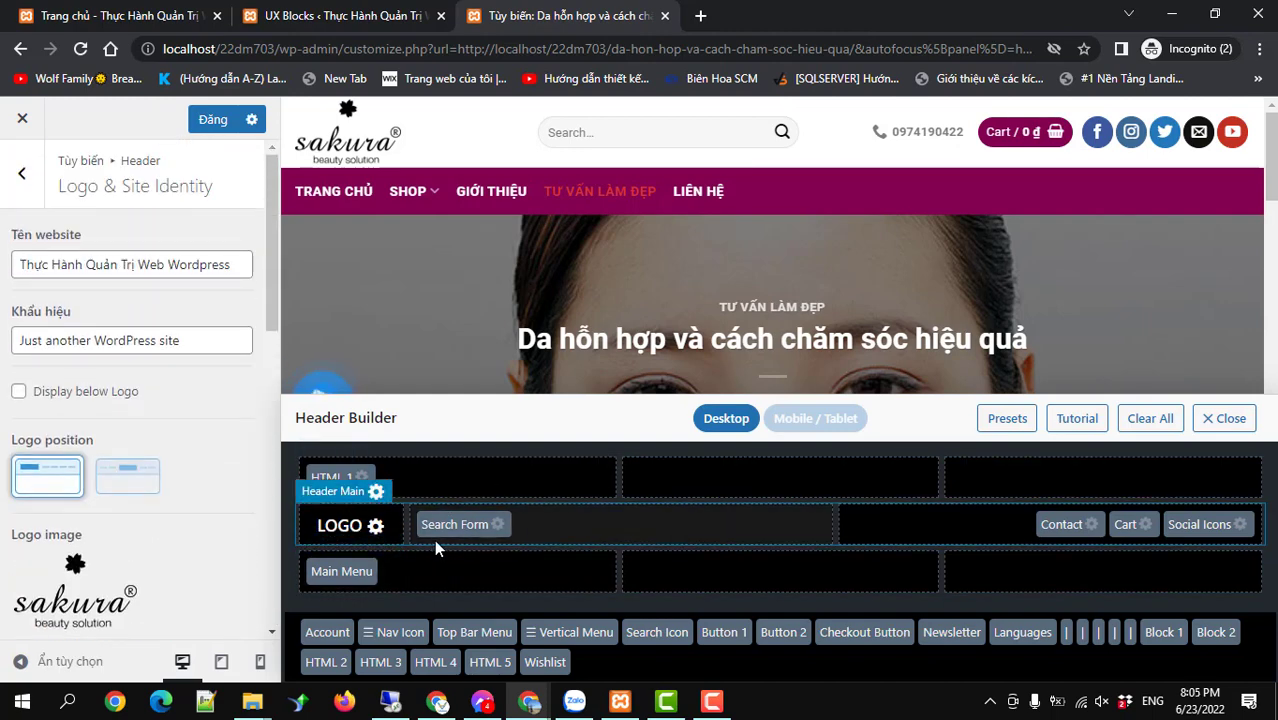
# Remove Search Form and Contact from the Header Main row and move Main Menu next to the logo in that row.
pyautogui.moveTo(500, 528); pyautogui.dragTo(720, 636)
pyautogui.moveTo(362, 574); pyautogui.dragTo(550, 540)
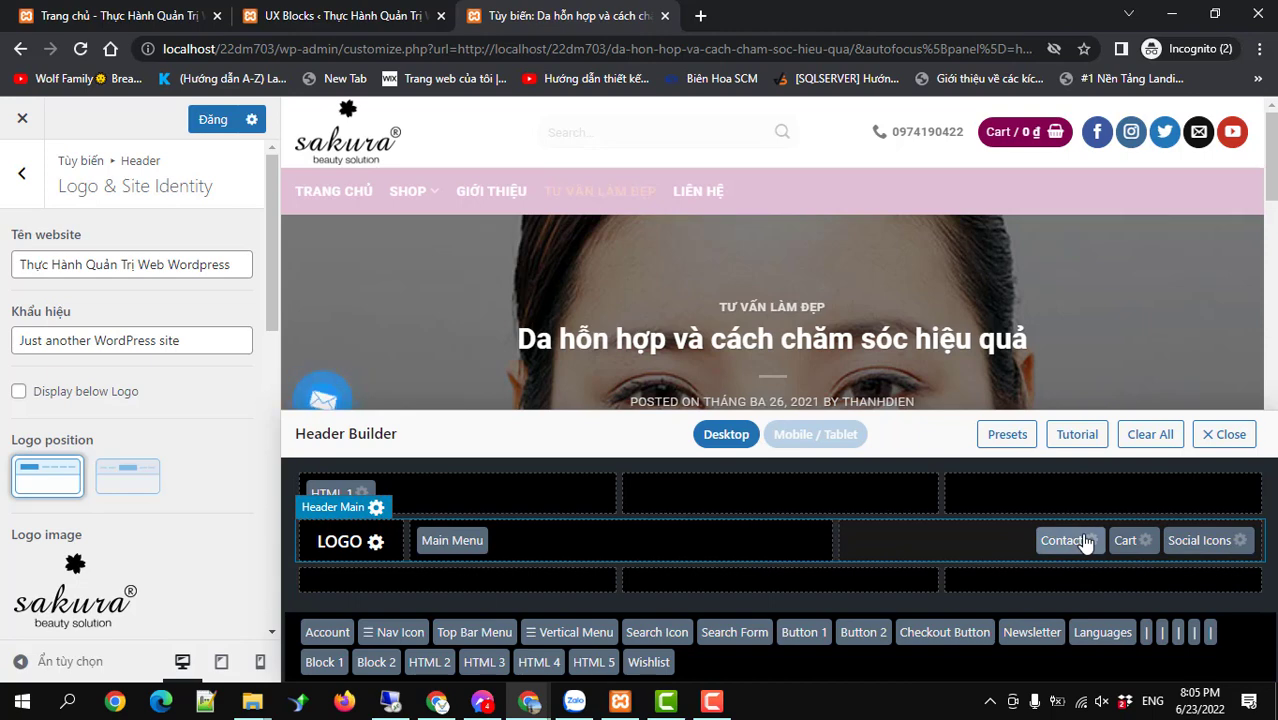
pyautogui.moveTo(1085, 541); pyautogui.dragTo(965, 675)
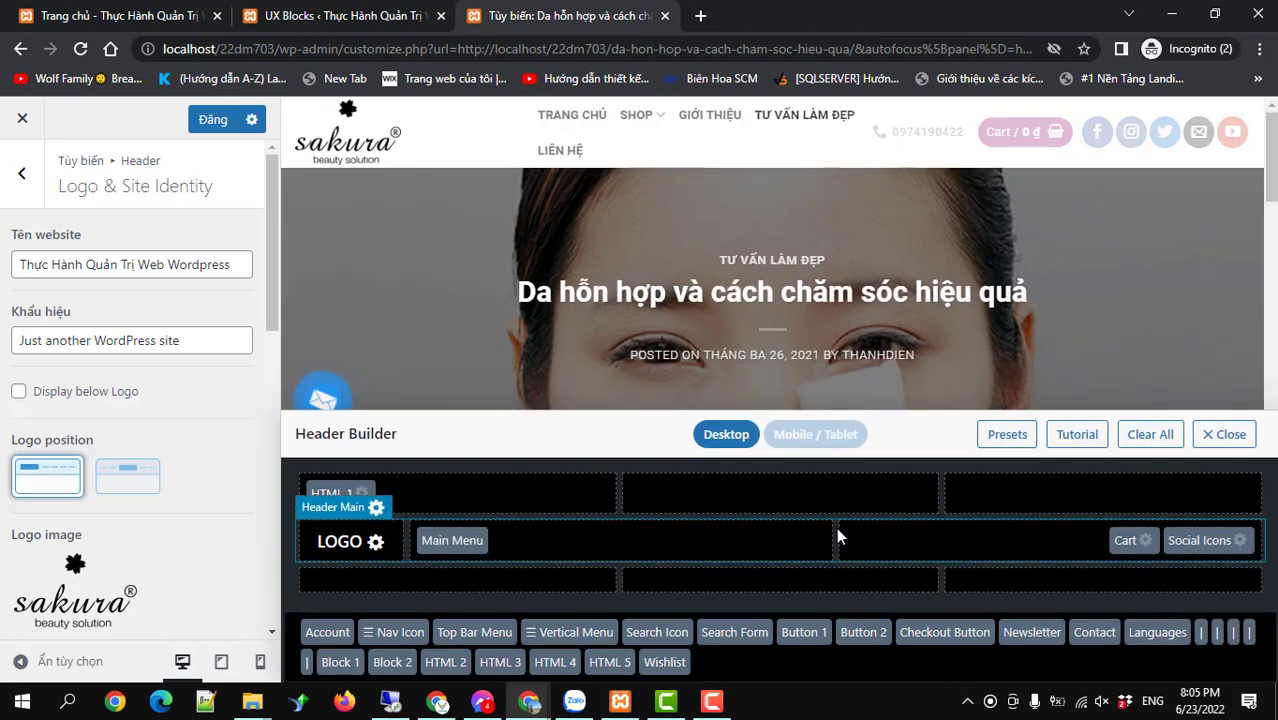